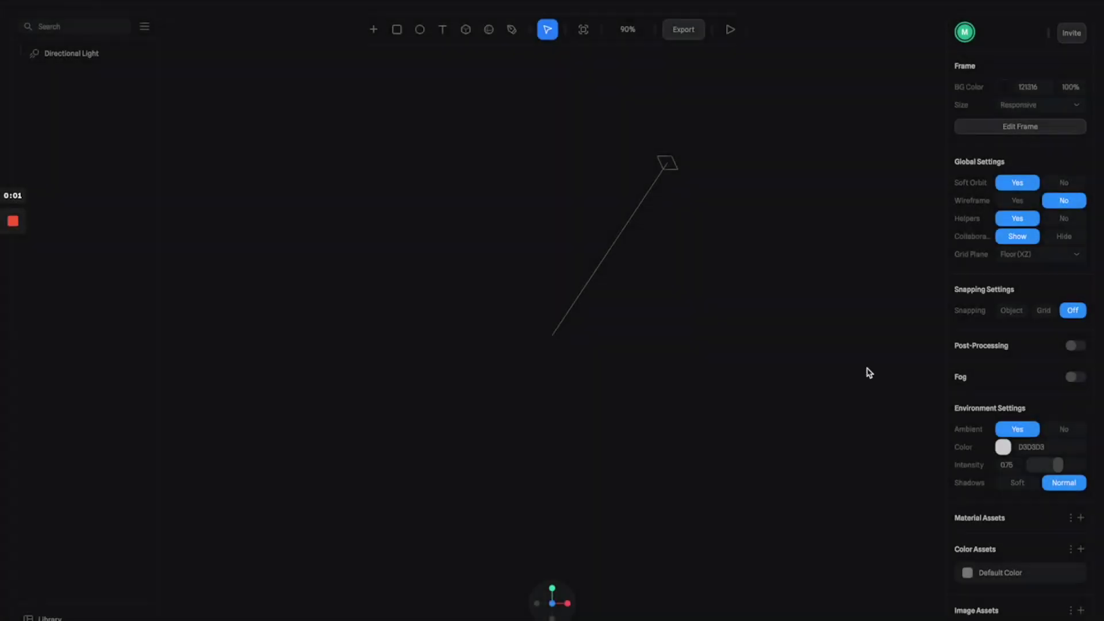
- Add a cylinder at the centre of the scene and set its Y size to 1500
click(685, 328)
click(373, 30)
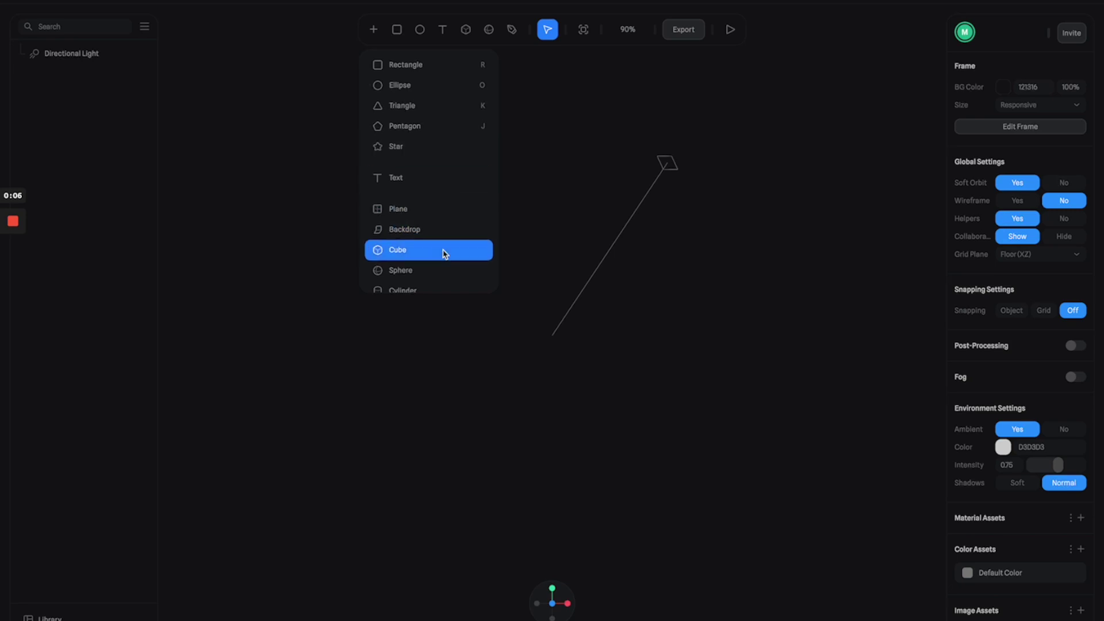
click(440, 267)
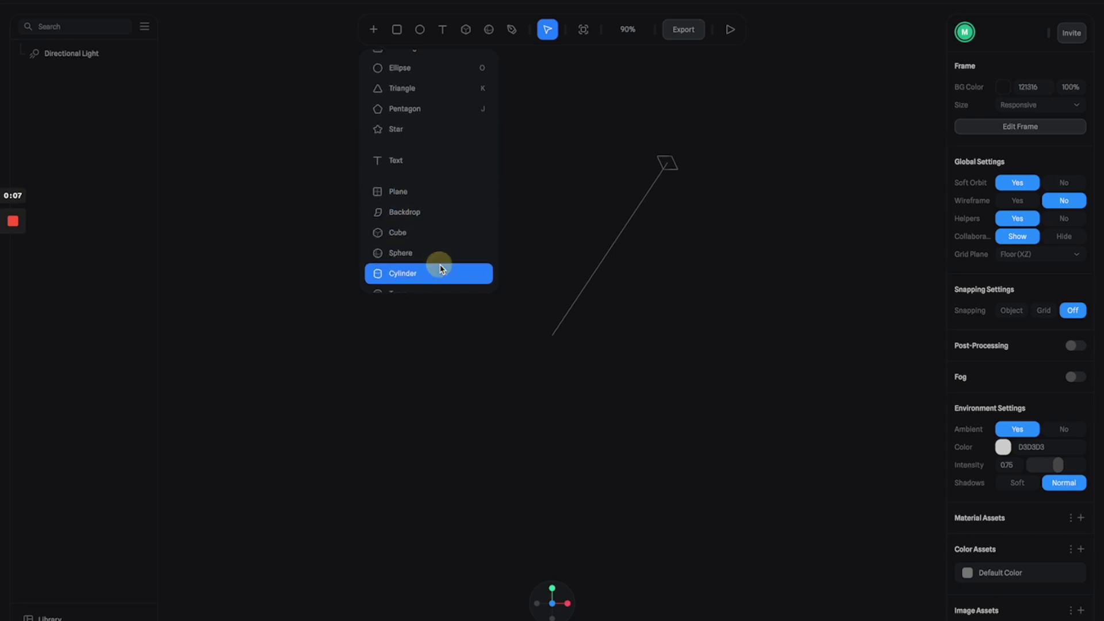
click(552, 334)
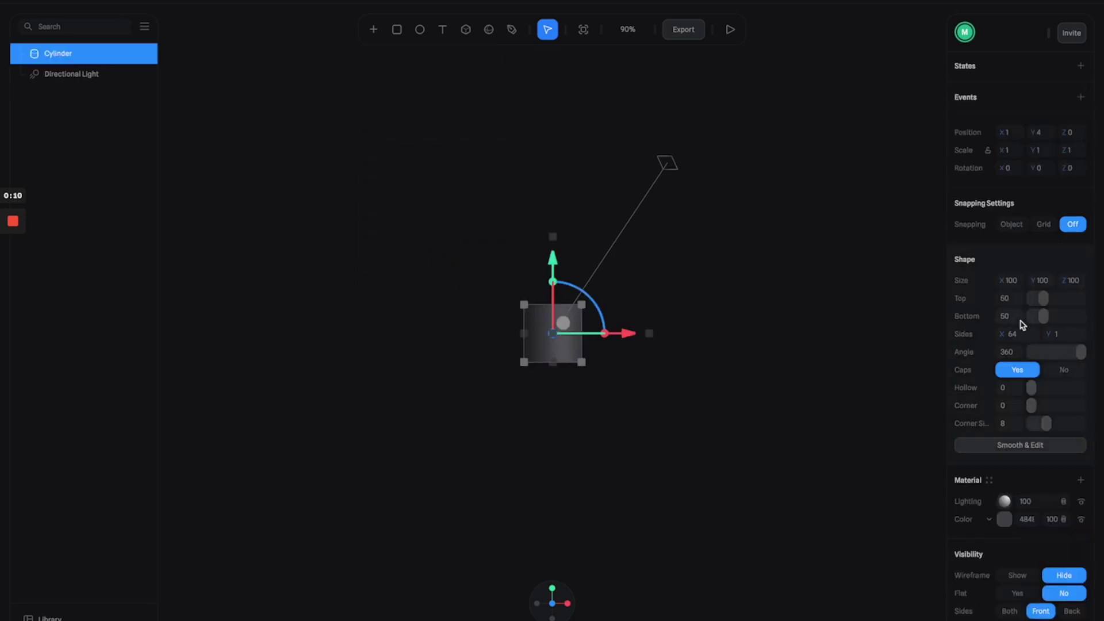
click(1048, 281)
text(1500)
key(Return)
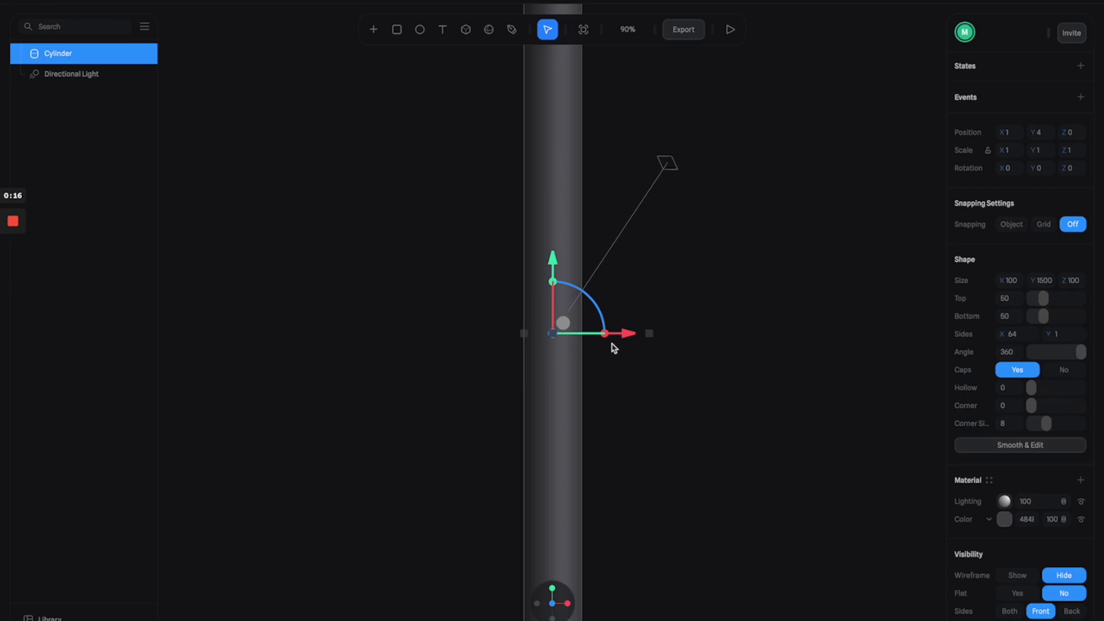
- Scale the cylinder down uniformly to about 0.34
drag(605, 334, 626, 288)
key(ctrl+z)
drag(610, 336, 573, 337)
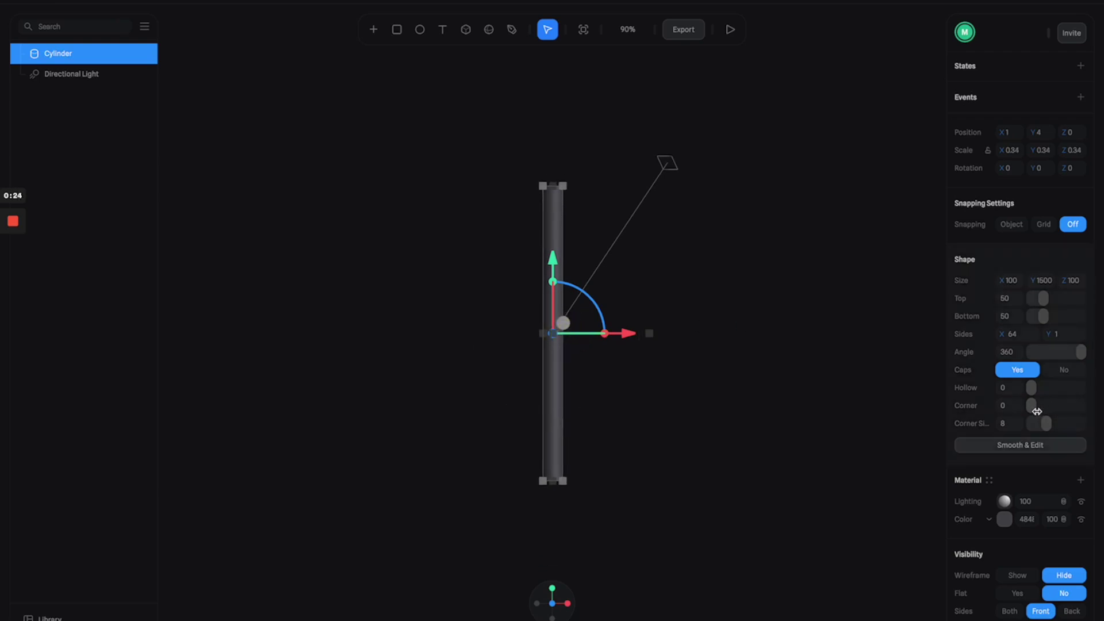
- Raise the cylinder to about Y 159 and round its ends with a corner value of 128
drag(562, 272, 561, 180)
drag(1035, 405, 1084, 402)
click(815, 332)
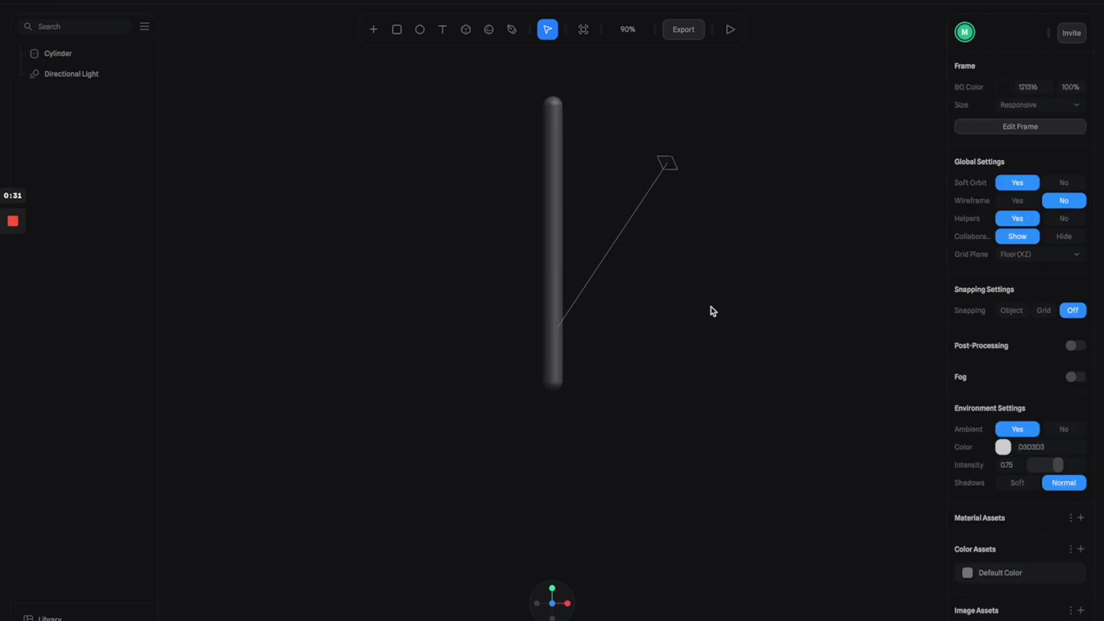
- Duplicate the cylinder and move the copy straight down to about Y -77
click(555, 224)
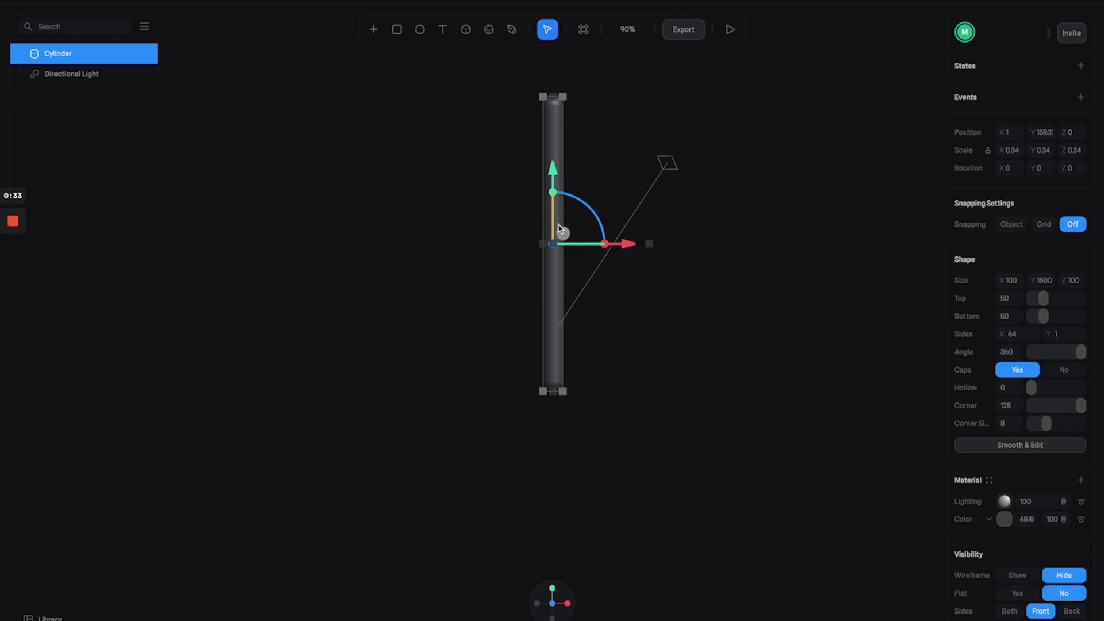
key(ctrl+d)
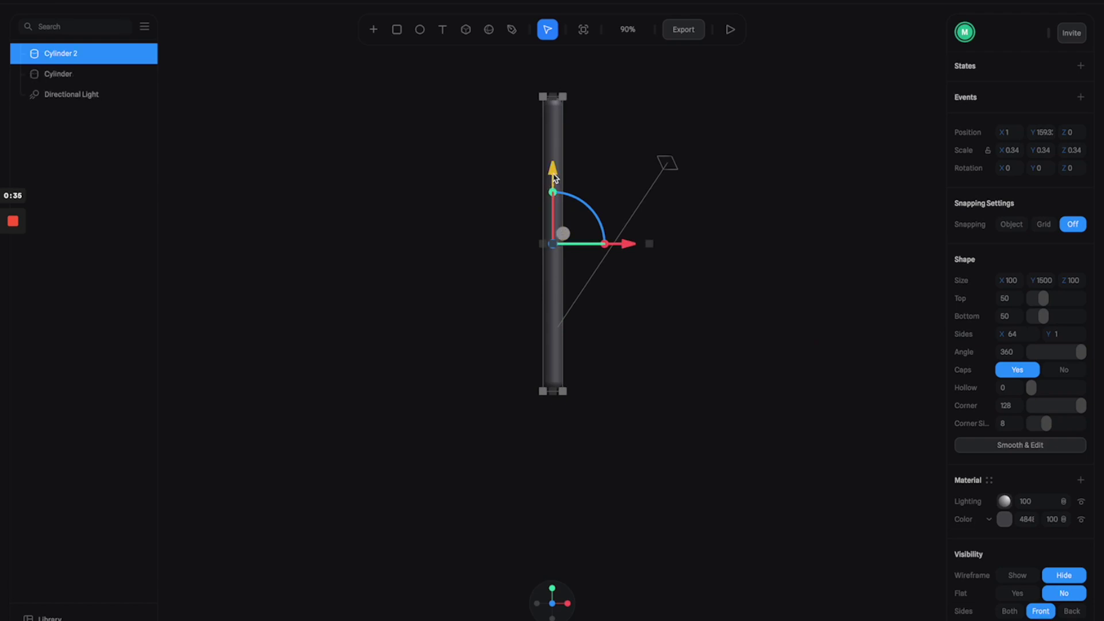
drag(553, 175, 553, 312)
- Set the copied cylinder's Y size to 500 and lower it to about Y -143
click(1033, 280)
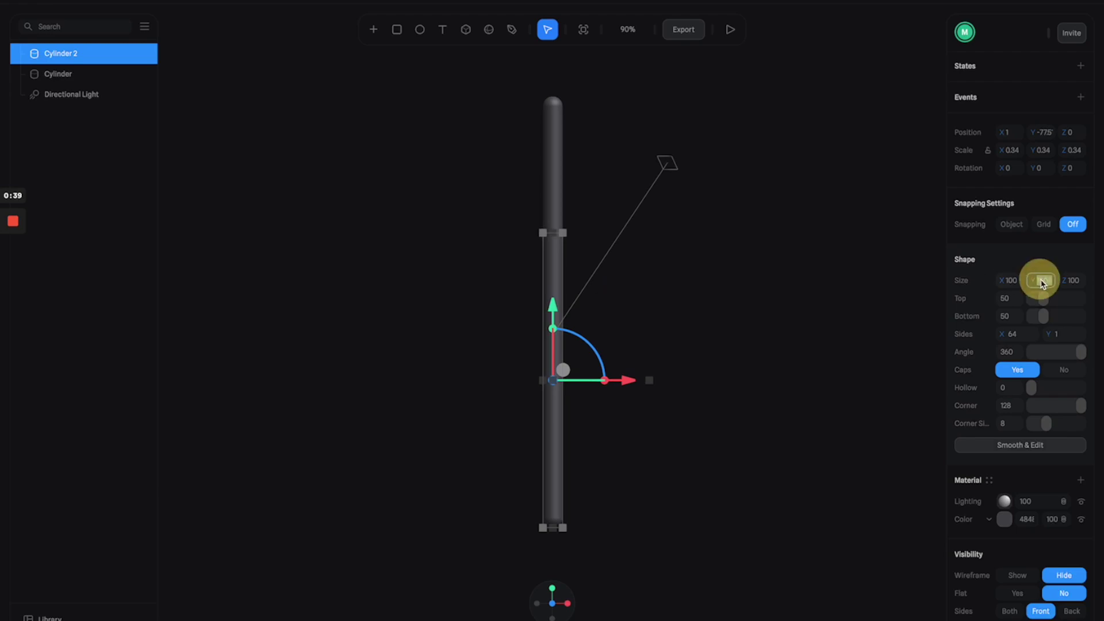
text(500)
key(Return)
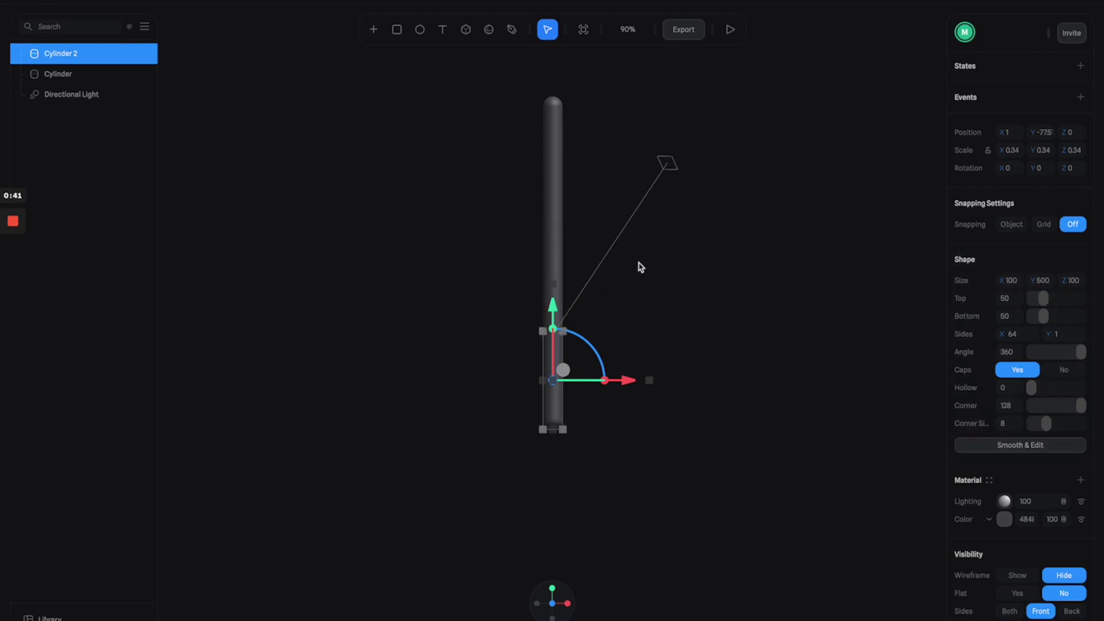
drag(554, 310, 571, 349)
- Widen the short lower cylinder by setting its X and Z sizes to 120
click(1013, 280)
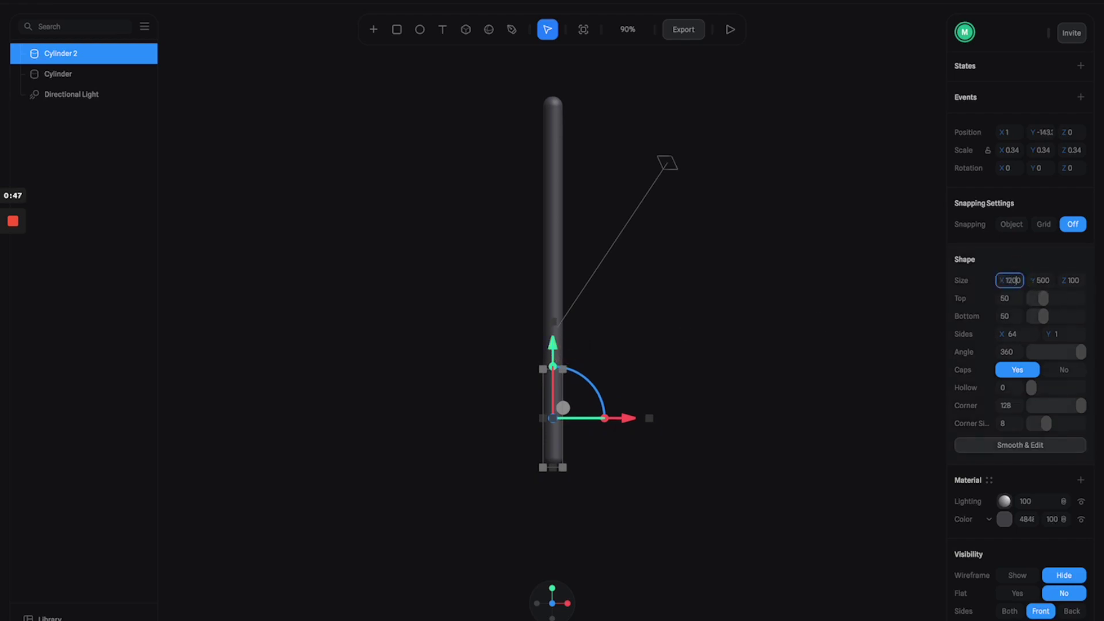
key(Return)
key(ctrl+z)
click(1013, 280)
text(12)
click(1070, 280)
text(12)
key(Return)
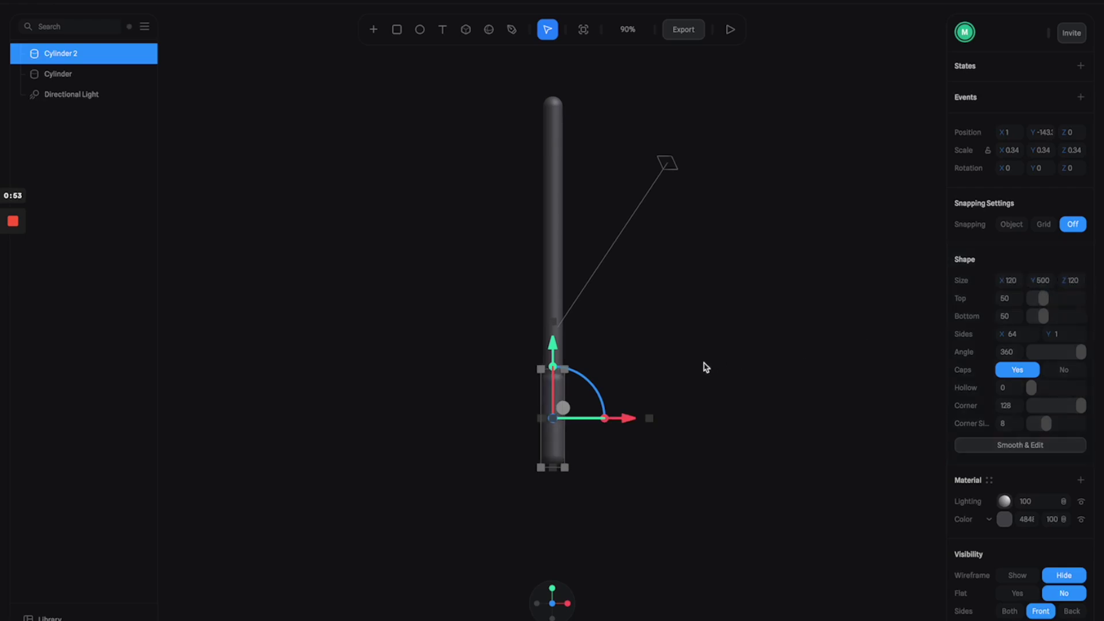
- Reduce the corner rounding of the short handle cylinder to 16
mouse_move(1057, 402)
mouse_down()
mouse_move(1067, 402)
mouse_move(1046, 405)
mouse_up()
click(792, 394)
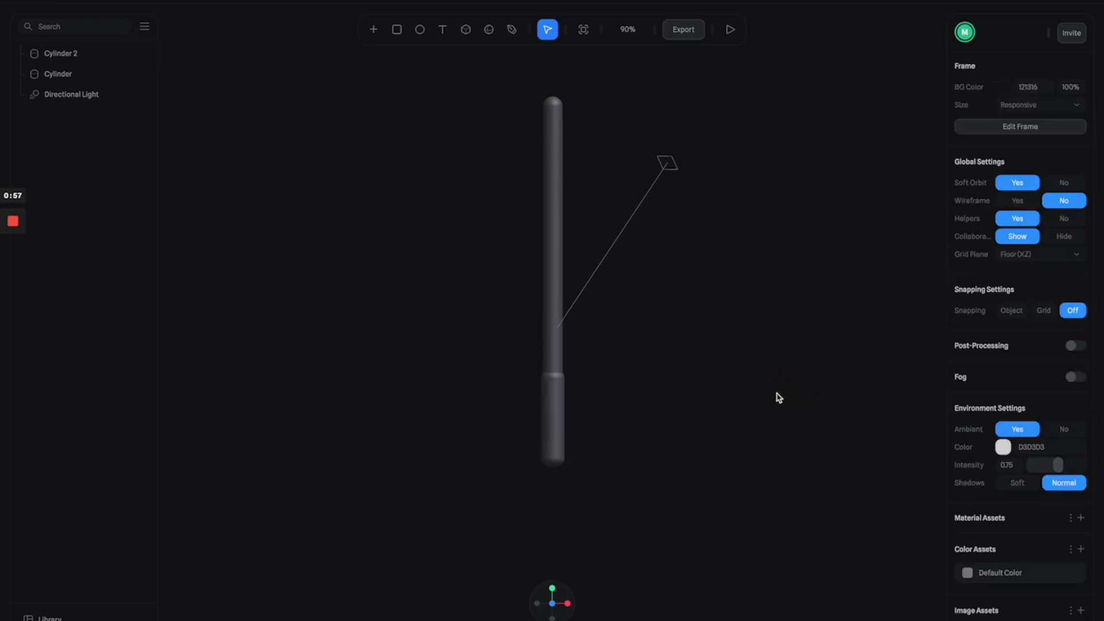
click(563, 408)
drag(1052, 406, 1038, 402)
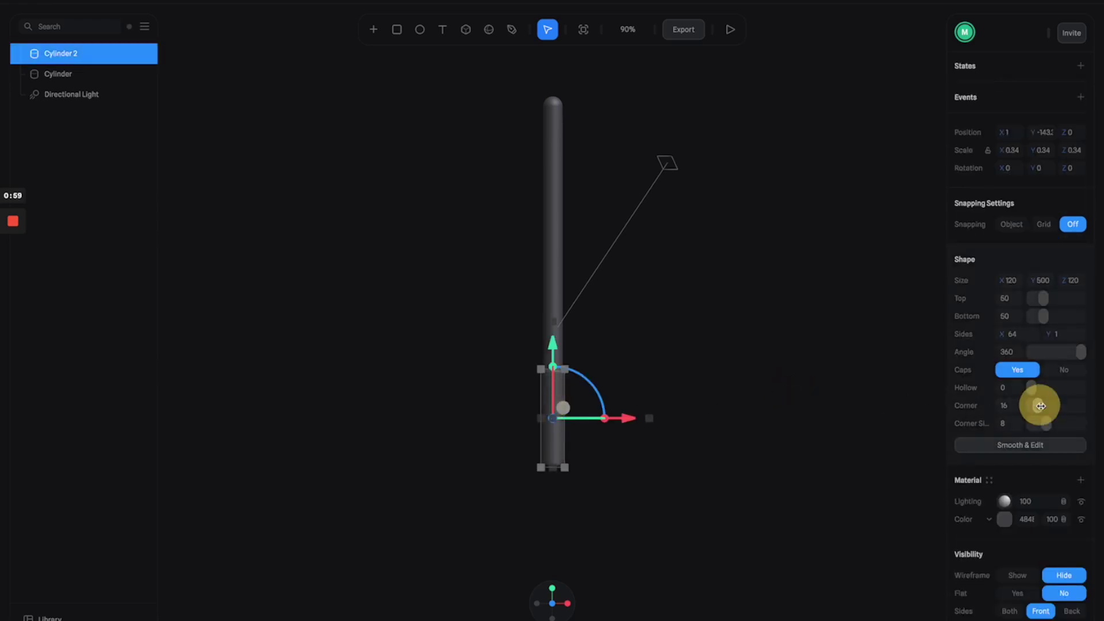
click(744, 390)
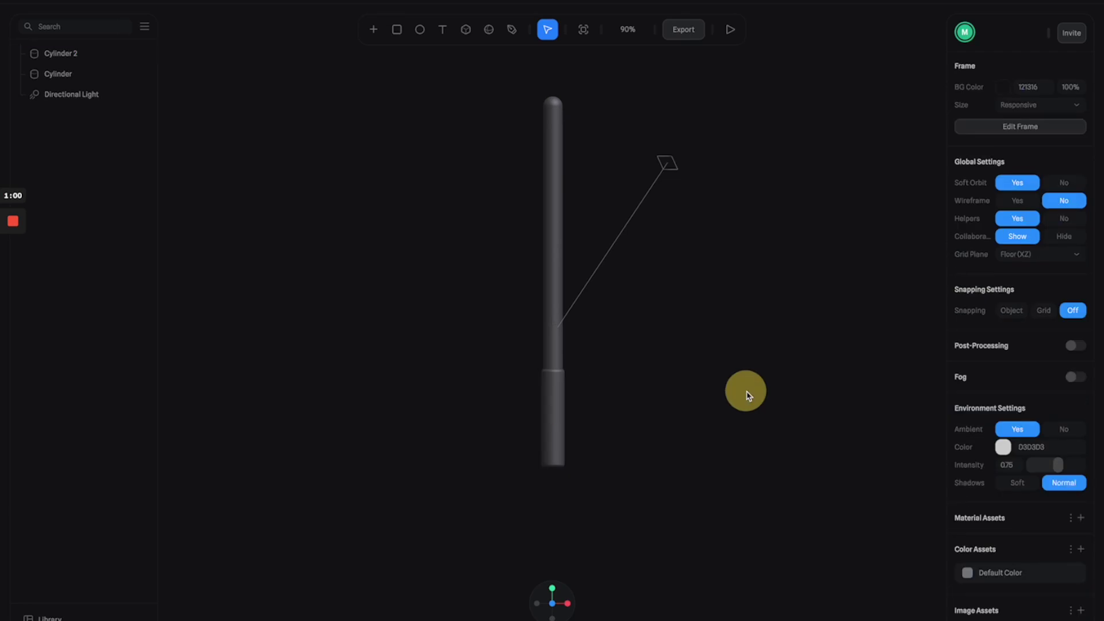
- Move the handle cylinder up slightly to about Y -137
click(541, 408)
mouse_move(554, 347)
mouse_down()
mouse_move(562, 423)
mouse_move(574, 349)
mouse_up()
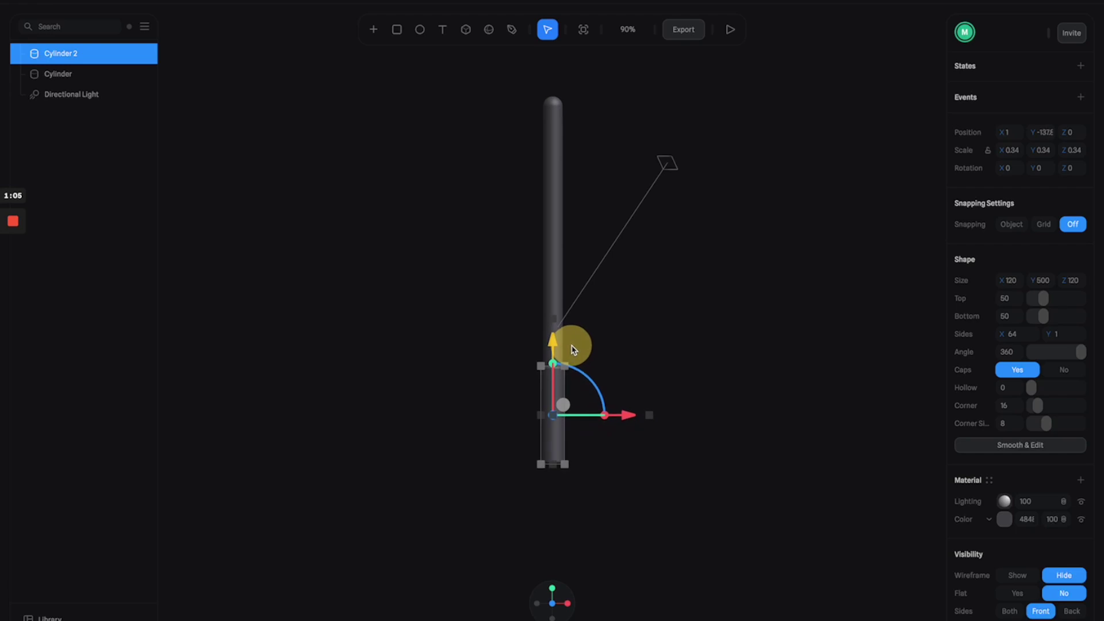
click(749, 301)
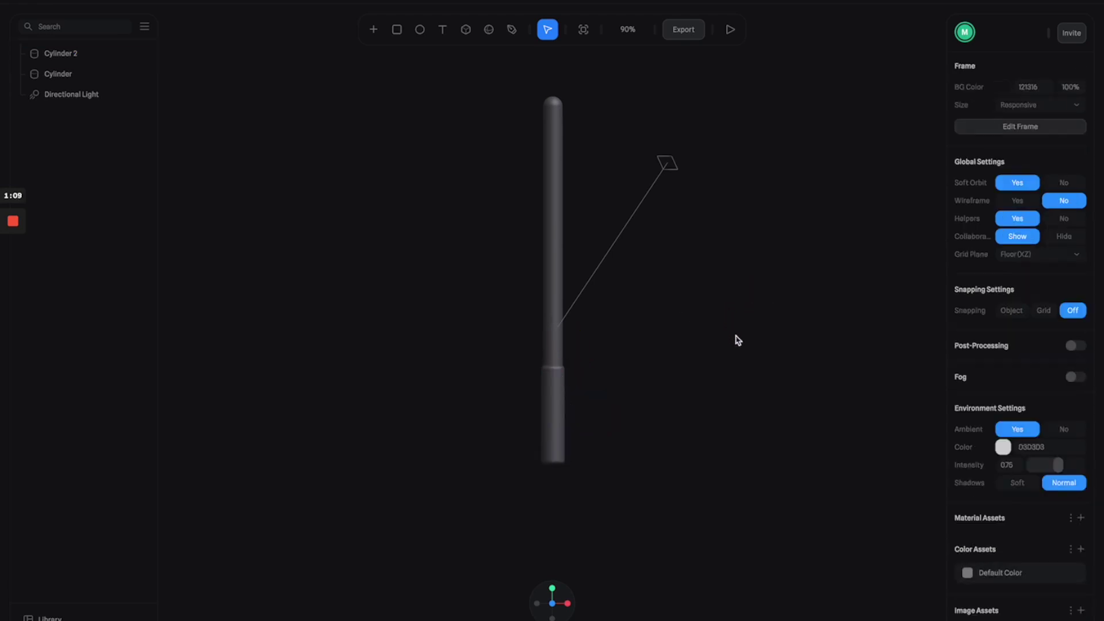
- Hide the lighting layer of the long blade cylinder and change its colour to light green
click(548, 178)
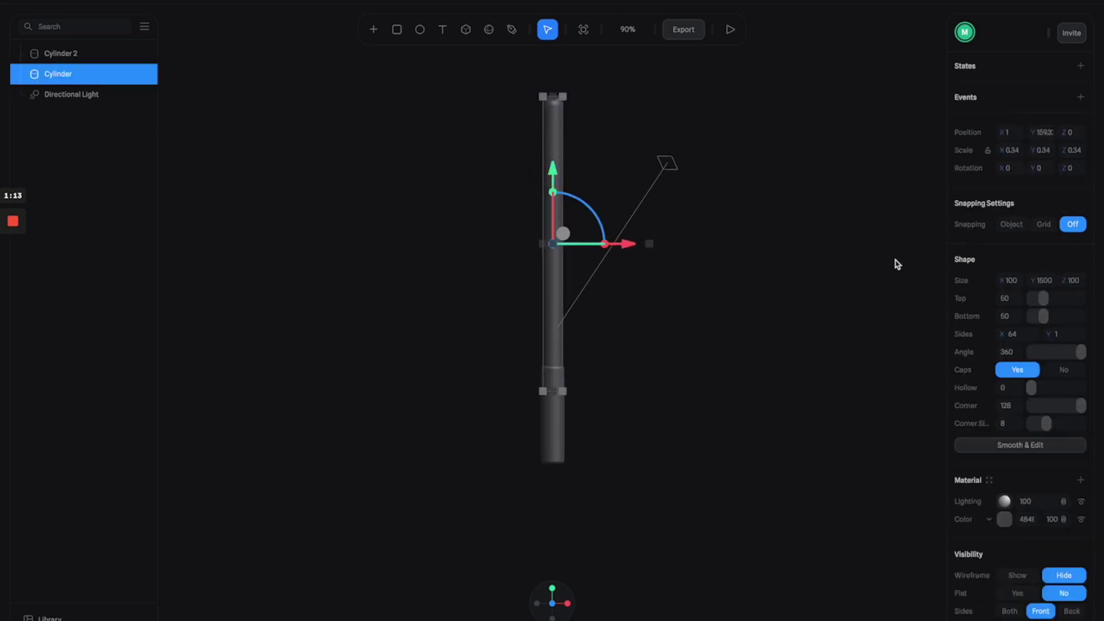
scroll(1014, 504, down, 2)
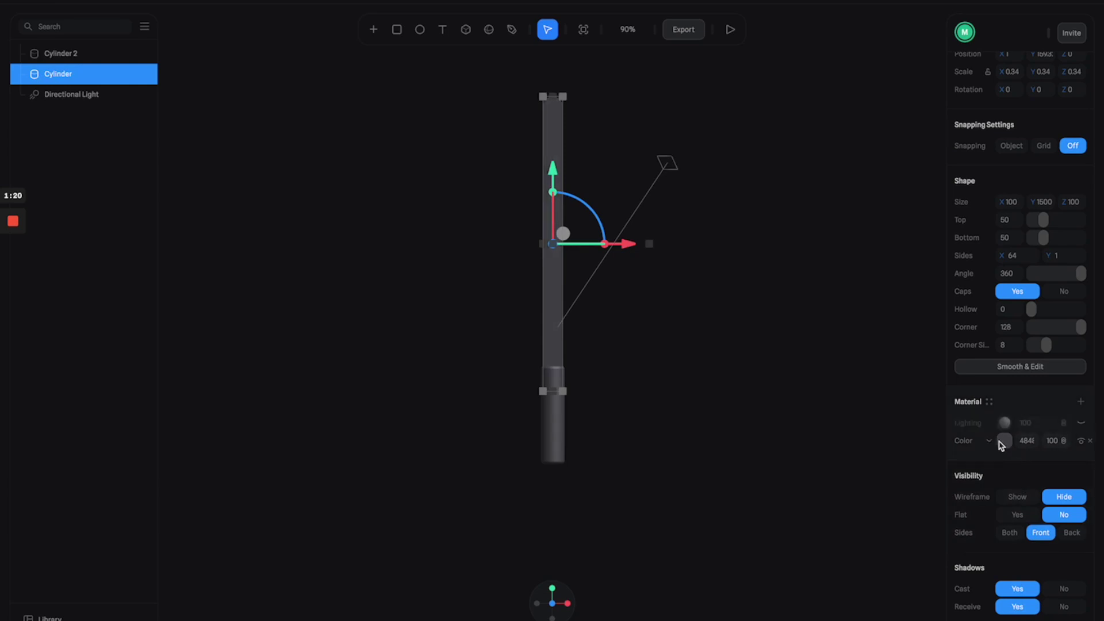
click(1004, 441)
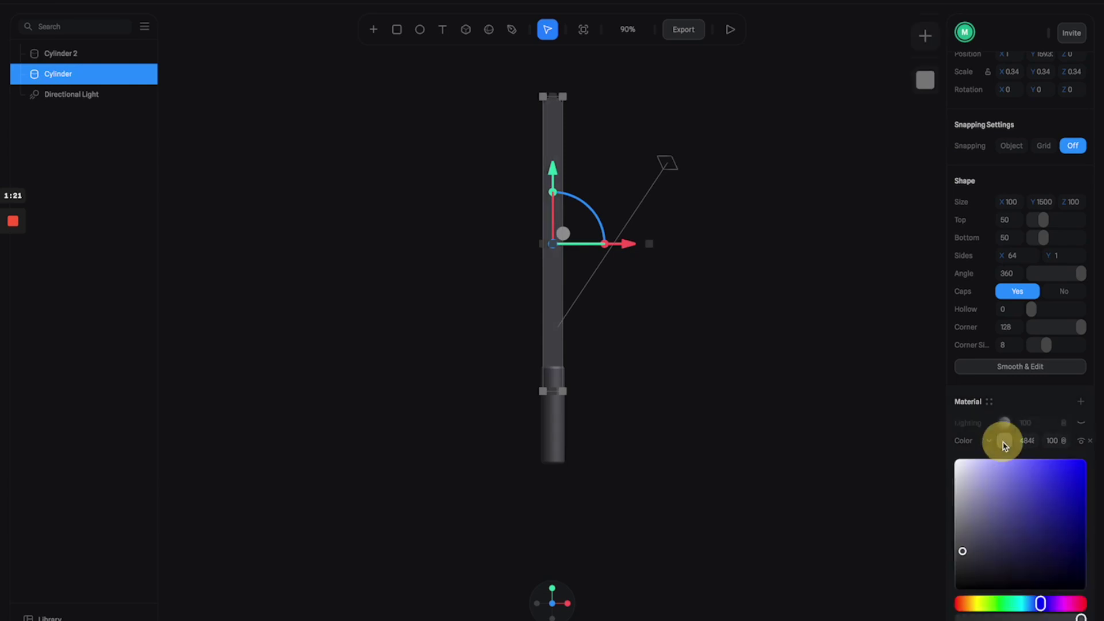
click(1008, 601)
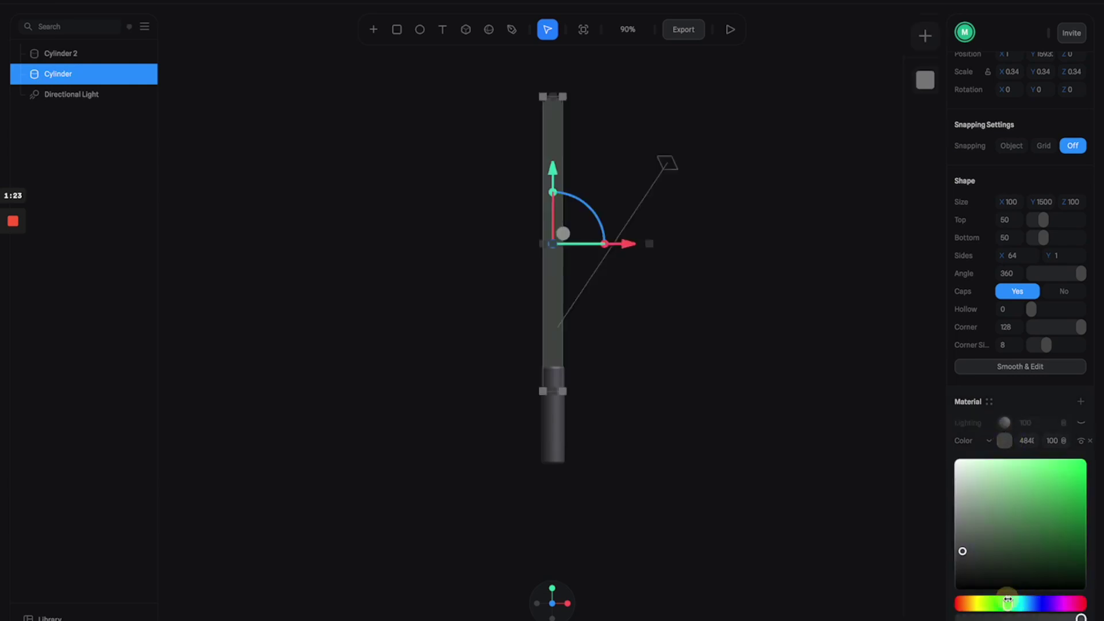
click(1024, 482)
drag(1024, 482, 1015, 473)
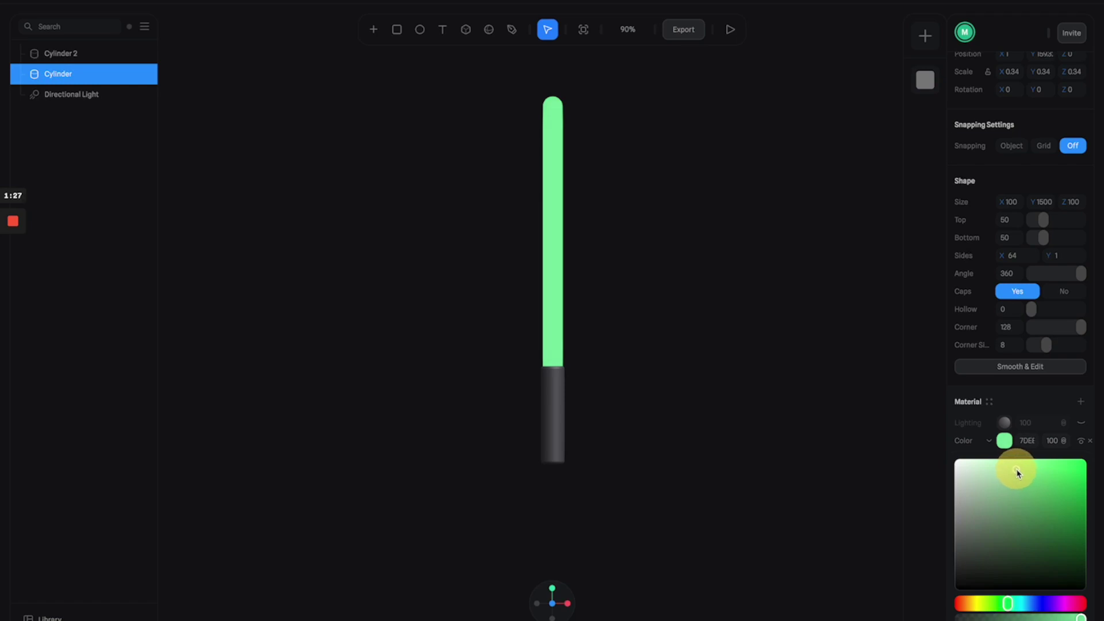
- Add a new material layer to the blade and make it an Outline layer
click(1081, 402)
click(989, 423)
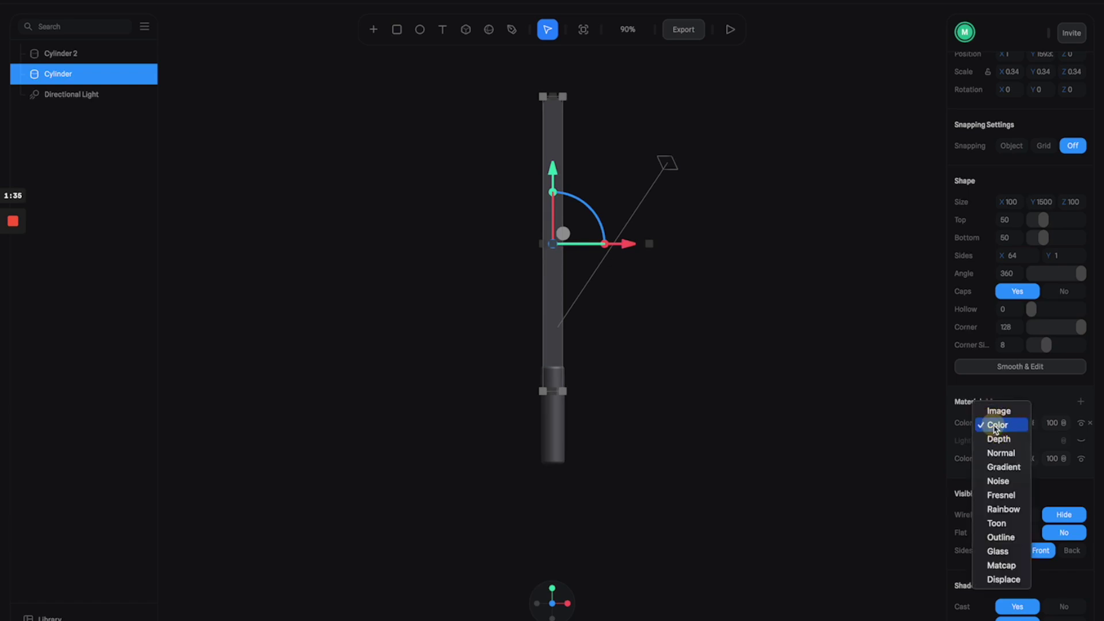
click(993, 537)
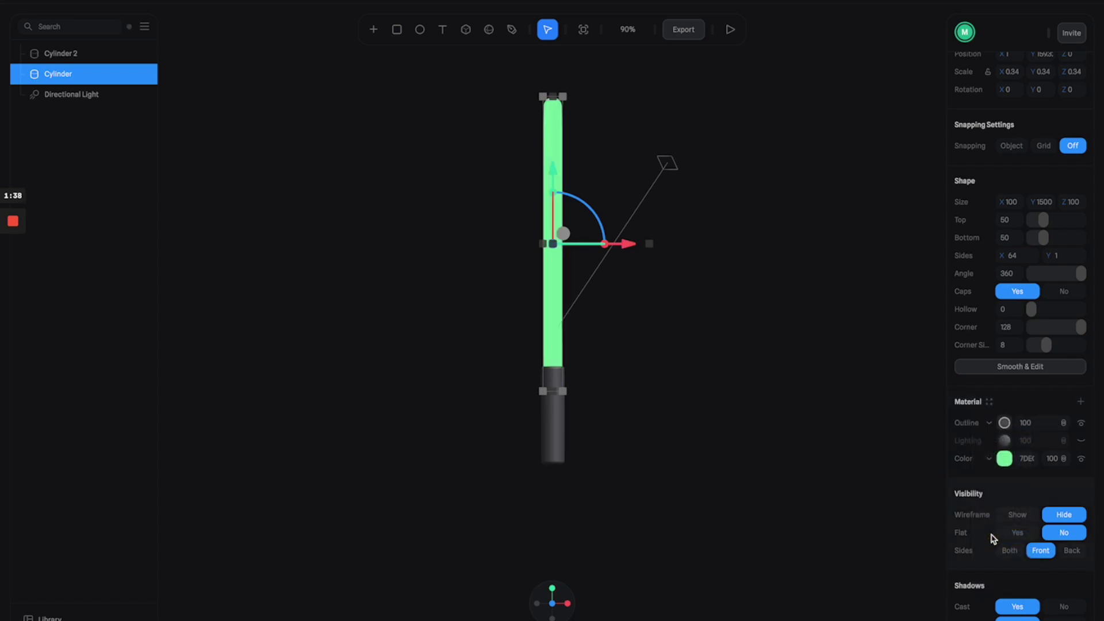
- Set the blade's outline colour to the darker green 1EA828
click(1005, 423)
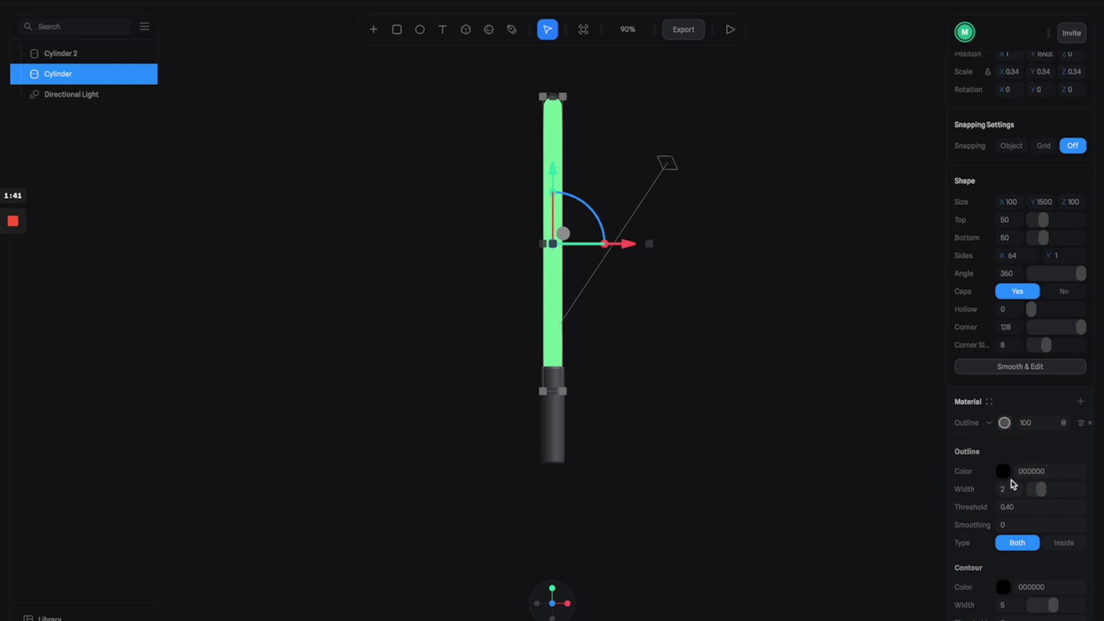
click(1004, 471)
scroll(1037, 530, down, 2)
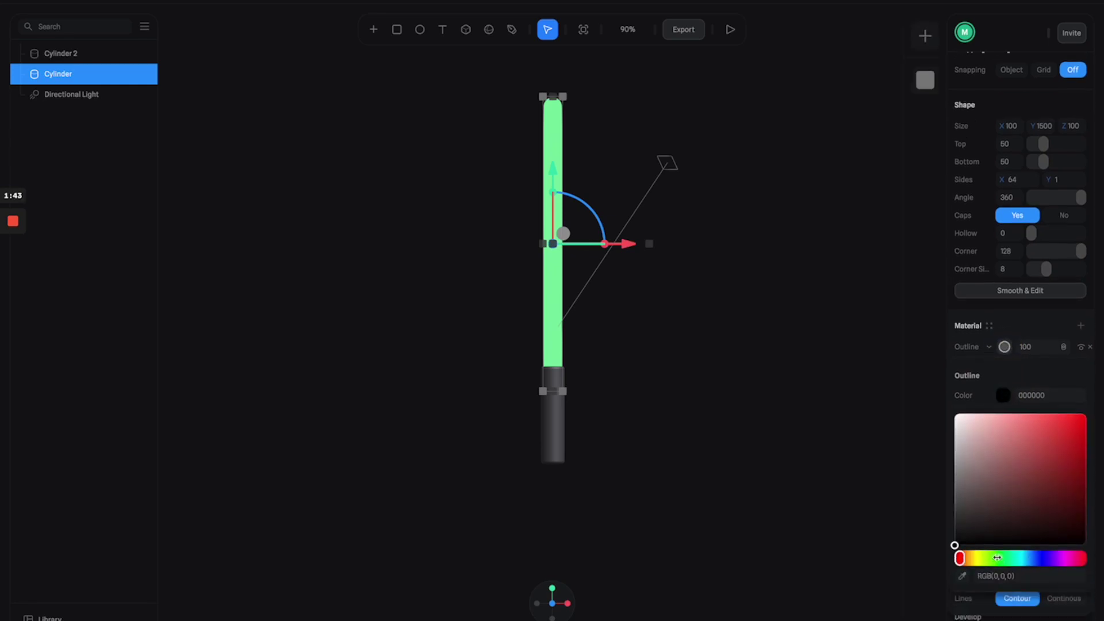
click(997, 557)
mouse_move(1047, 463)
mouse_down()
mouse_move(1058, 476)
mouse_move(1062, 458)
mouse_up()
drag(998, 557, 1001, 554)
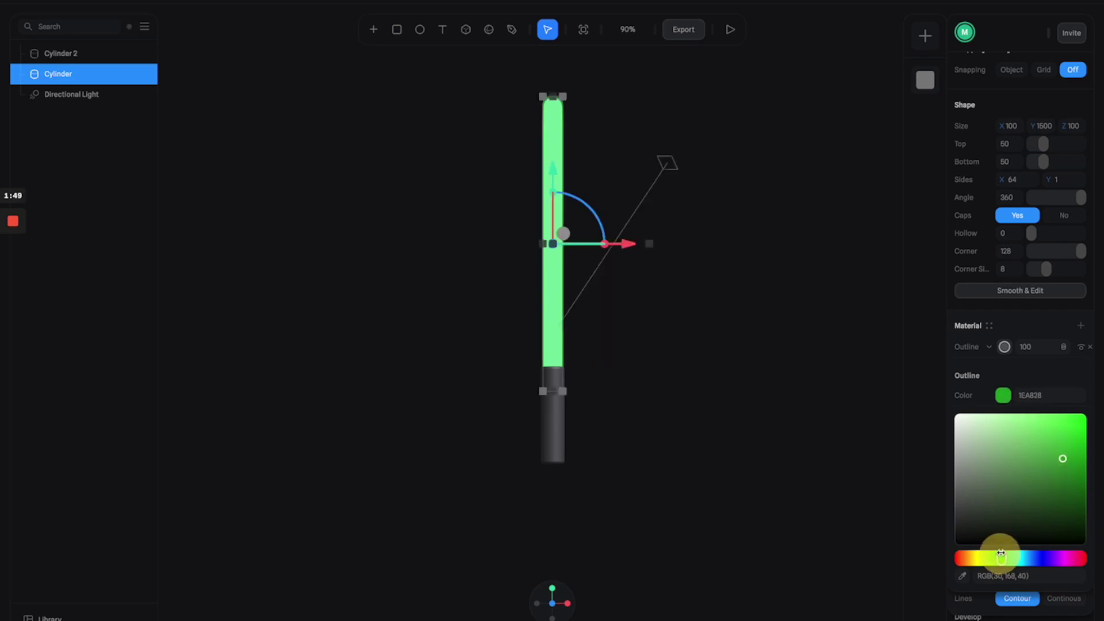
click(1004, 396)
- Set the blade outline's width to 4 and its type to Inside
click(1009, 413)
text(4)
key(Return)
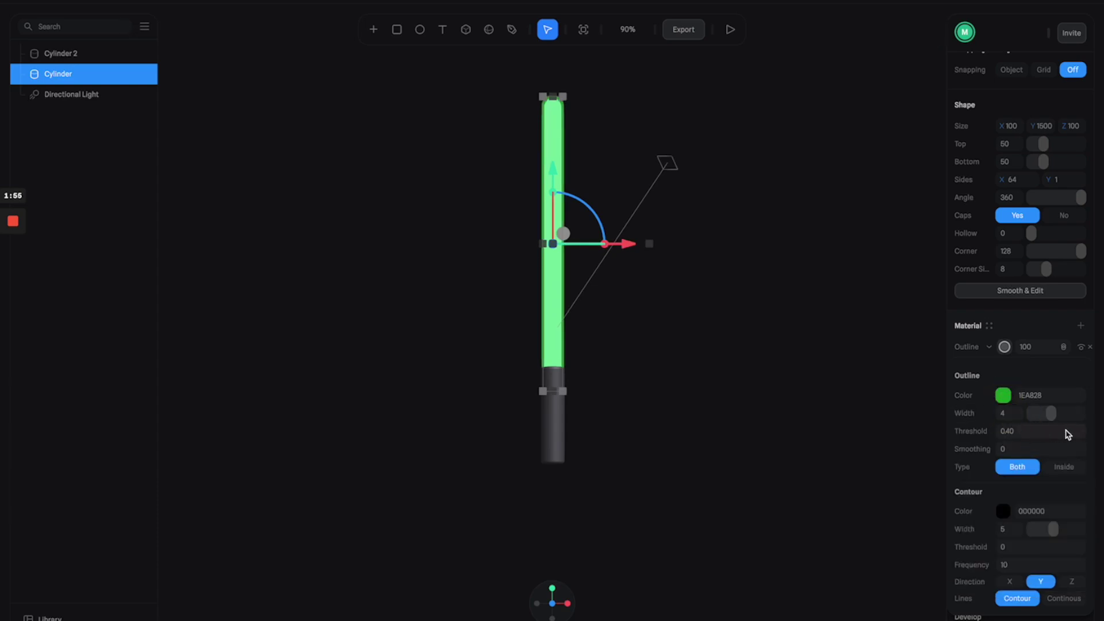
click(1069, 475)
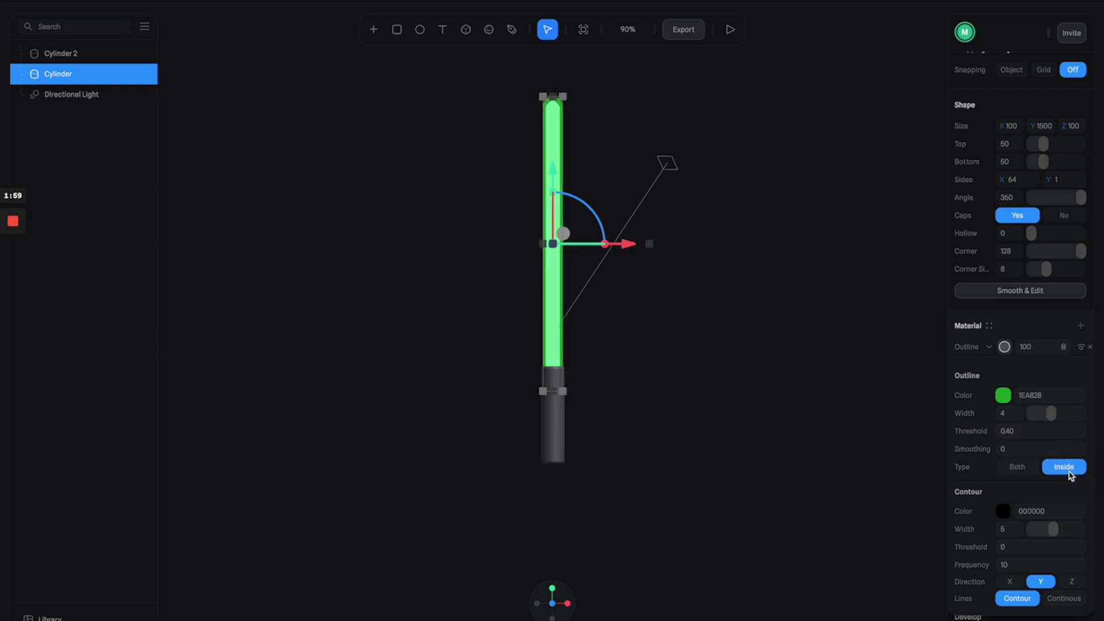
click(786, 388)
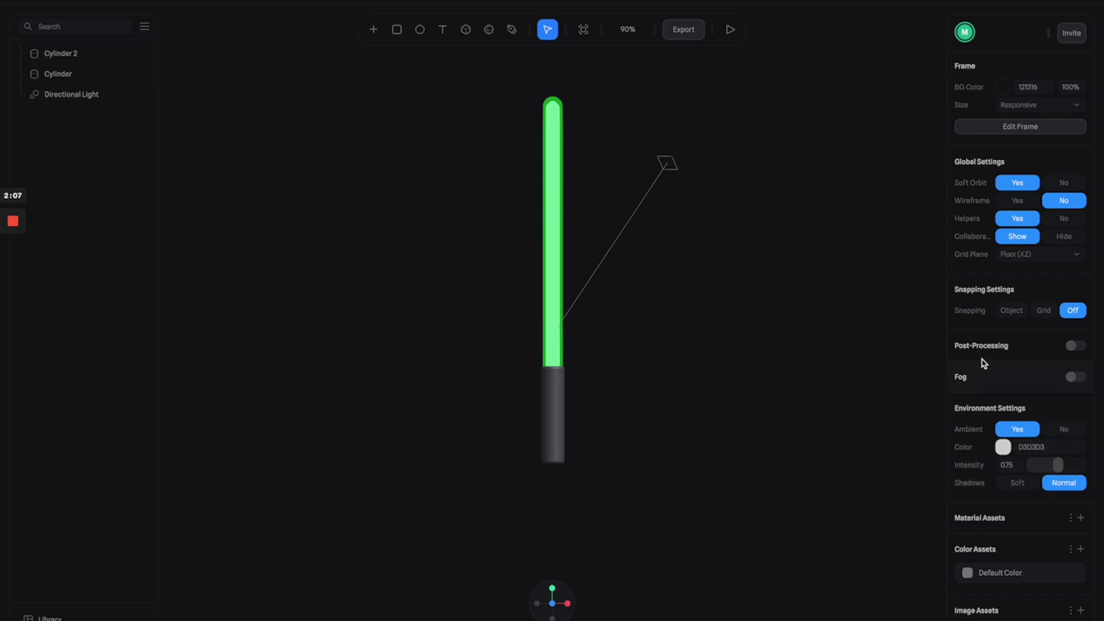
- Enable post-processing for the scene and turn on the Bloom effect
click(1075, 346)
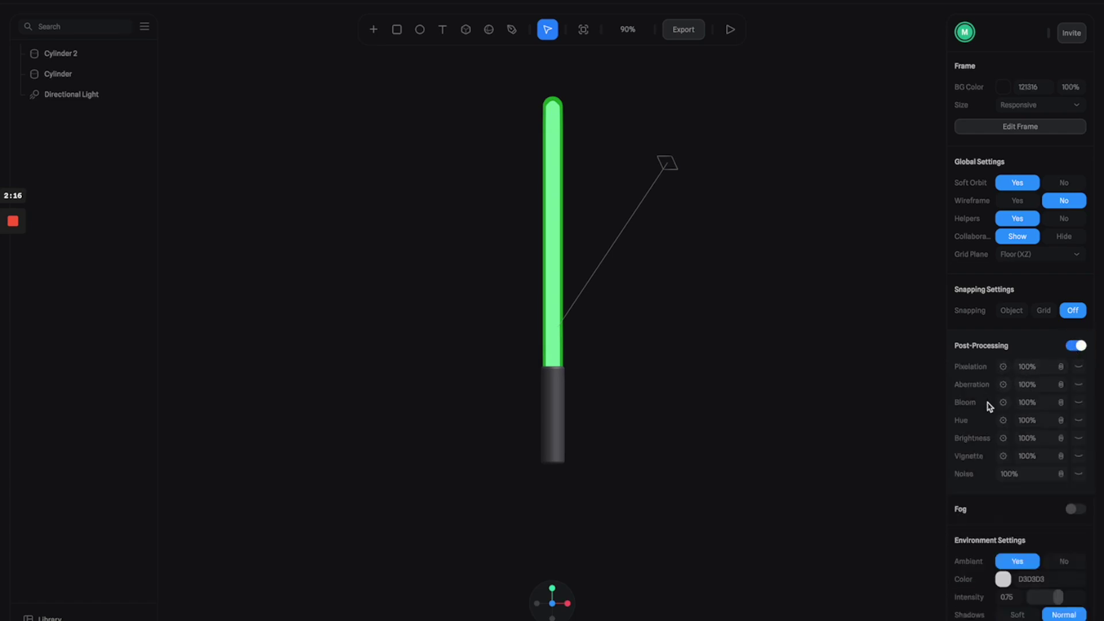
click(1079, 403)
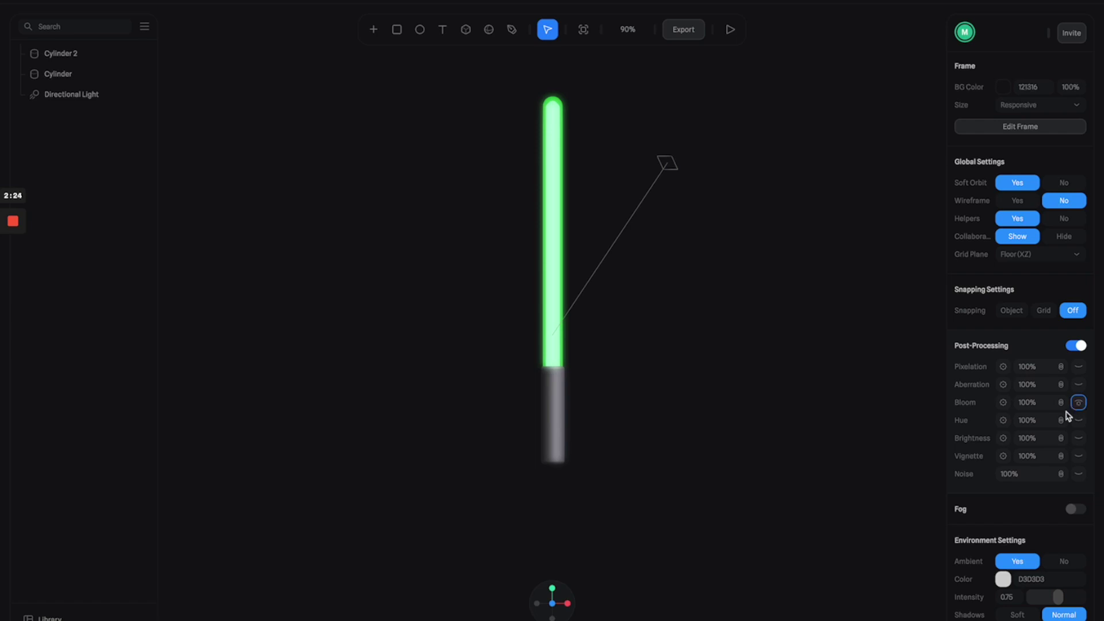
drag(753, 316, 682, 278)
- Change the blend mode of the blade's Outline layer to Overlay
click(563, 266)
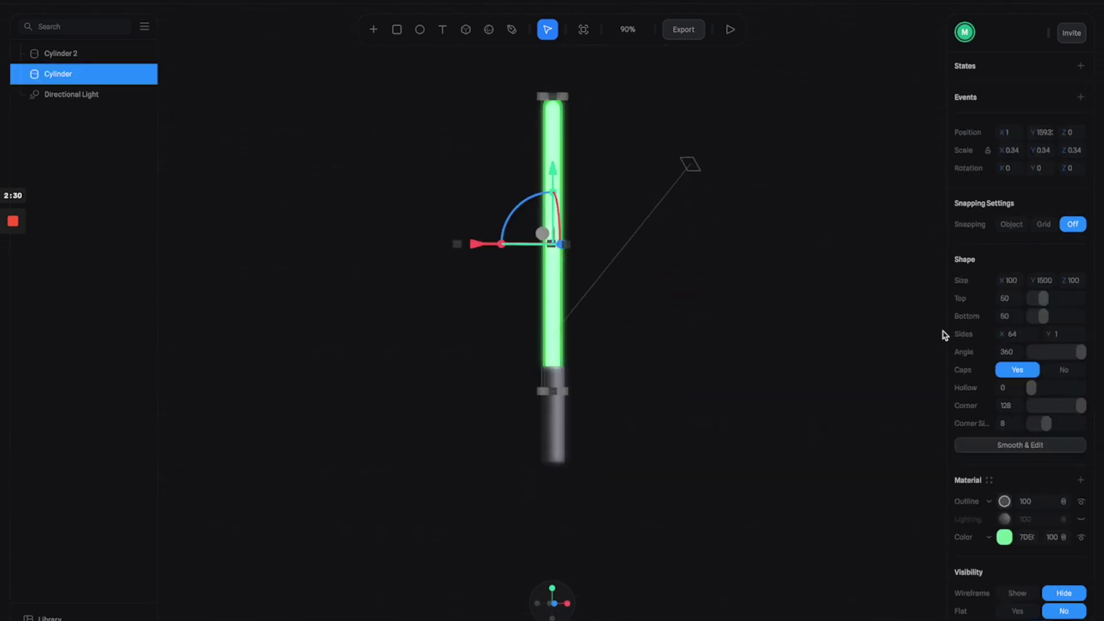
click(1064, 501)
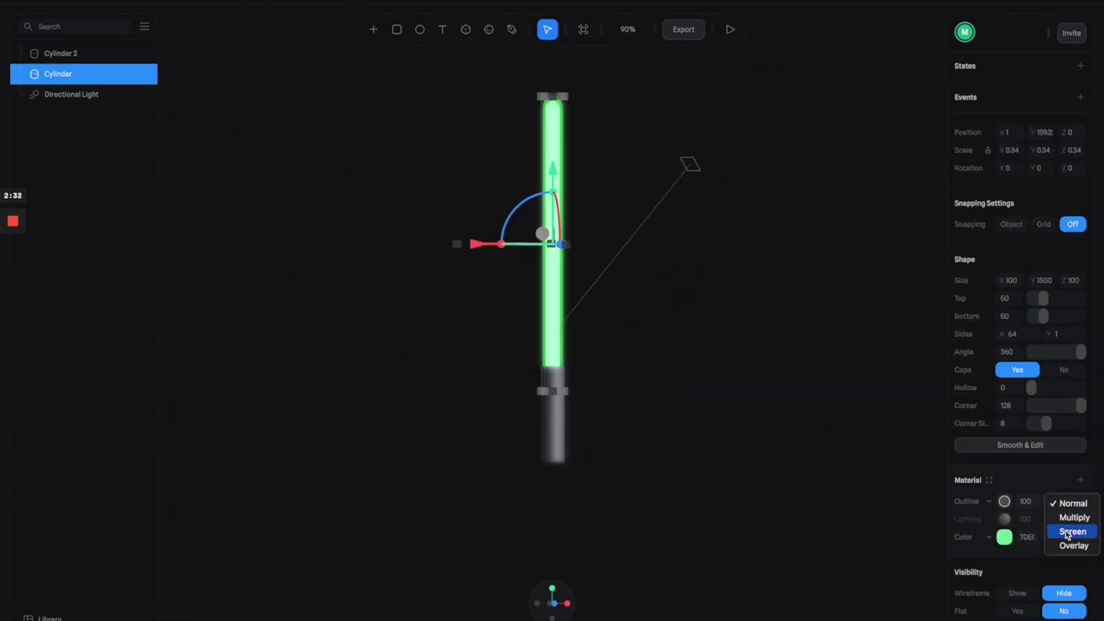
click(1065, 547)
click(707, 347)
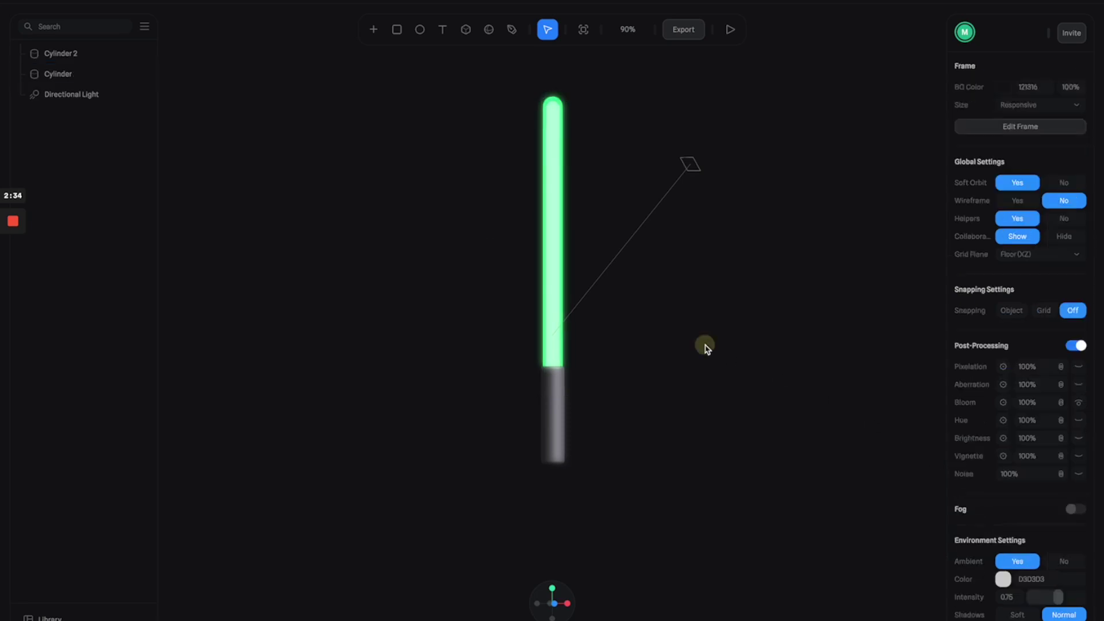
- Shift the base Color layer of the blade cylinder's material to a more saturated, purer green
mouse_move(650, 313)
mouse_down()
mouse_move(601, 337)
mouse_move(602, 351)
mouse_move(633, 305)
mouse_move(628, 320)
mouse_move(646, 306)
mouse_move(630, 318)
mouse_move(638, 311)
mouse_up()
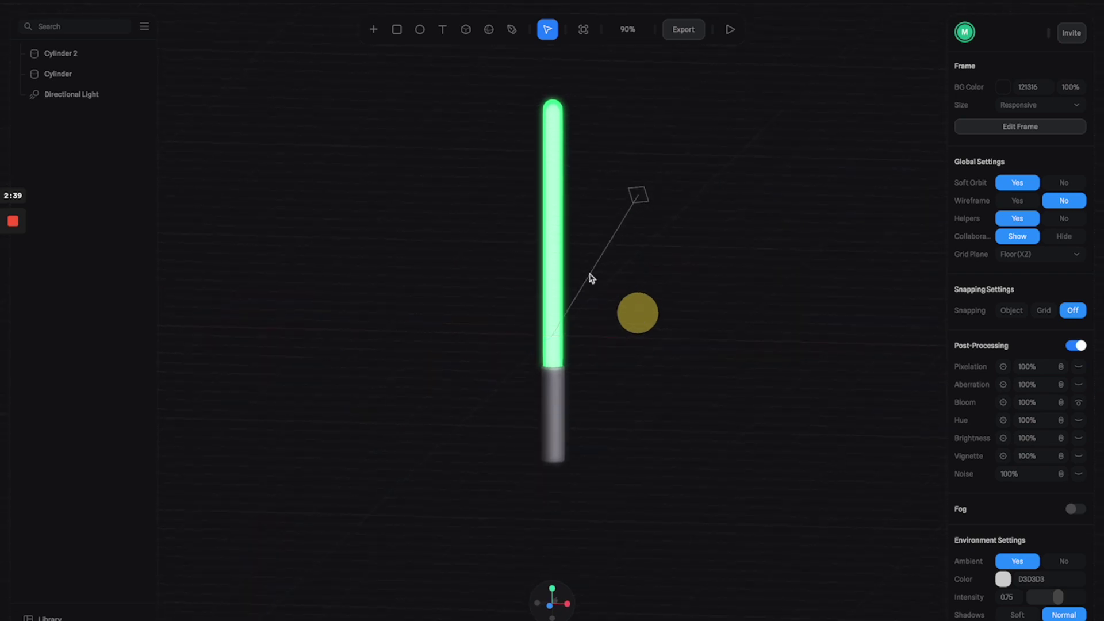
click(554, 266)
click(1007, 537)
drag(1034, 572, 1042, 594)
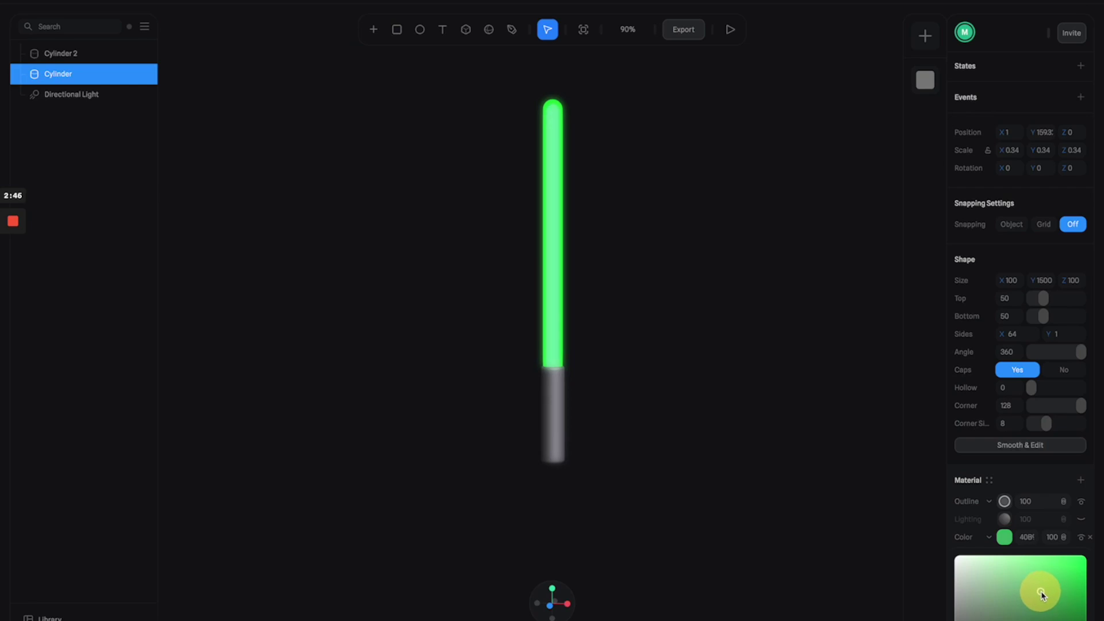
click(725, 373)
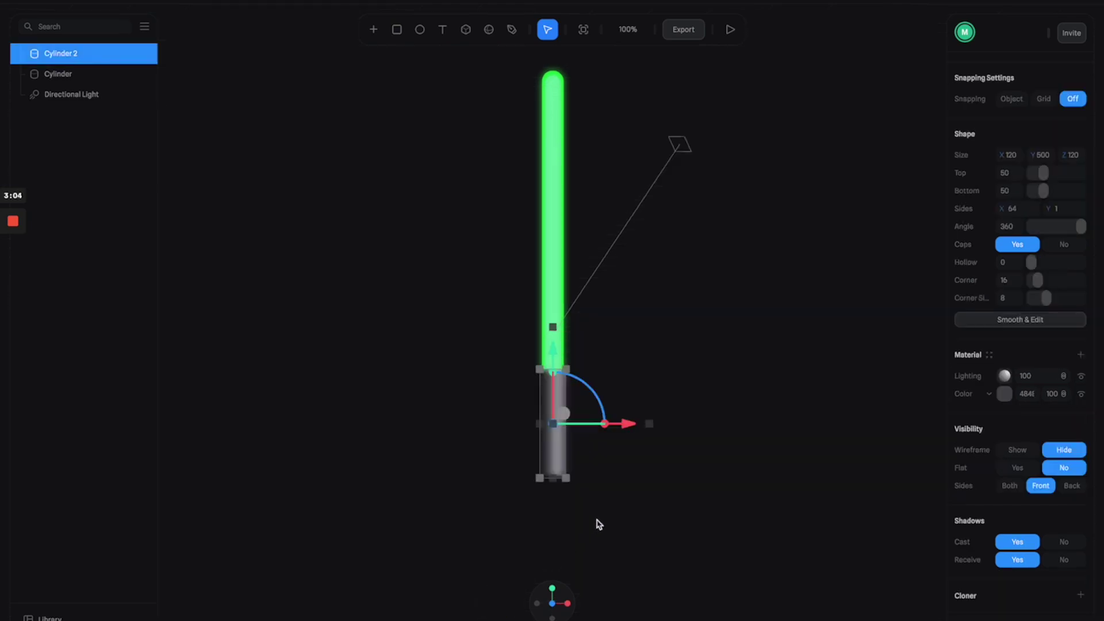
- Replace the Color layer of the handle cylinder's material with a Depth layer
click(598, 519)
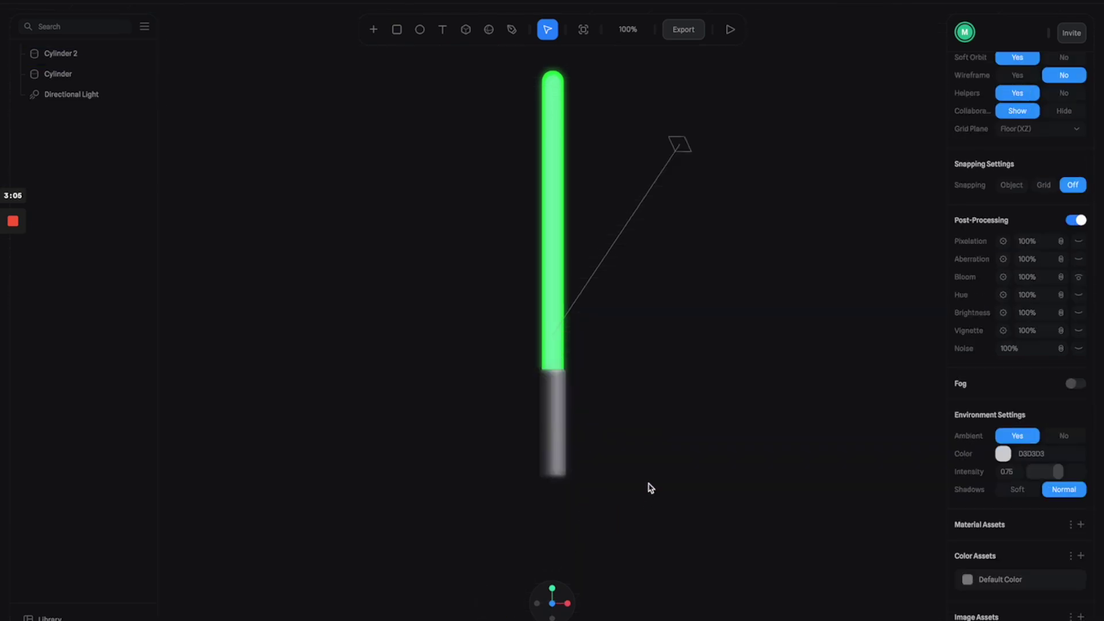
click(555, 442)
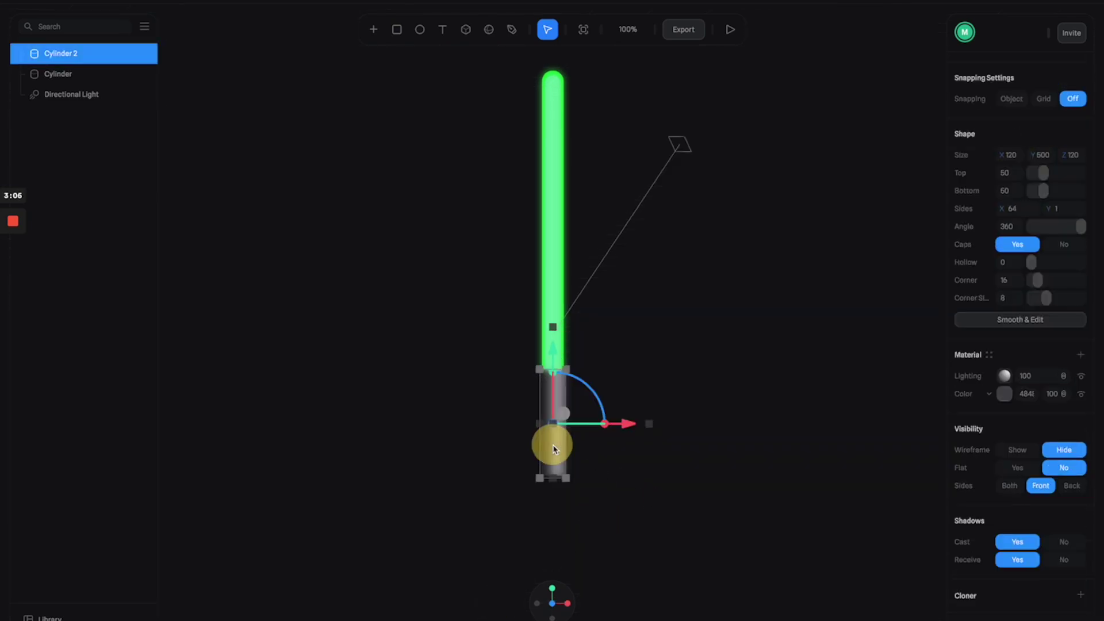
click(992, 396)
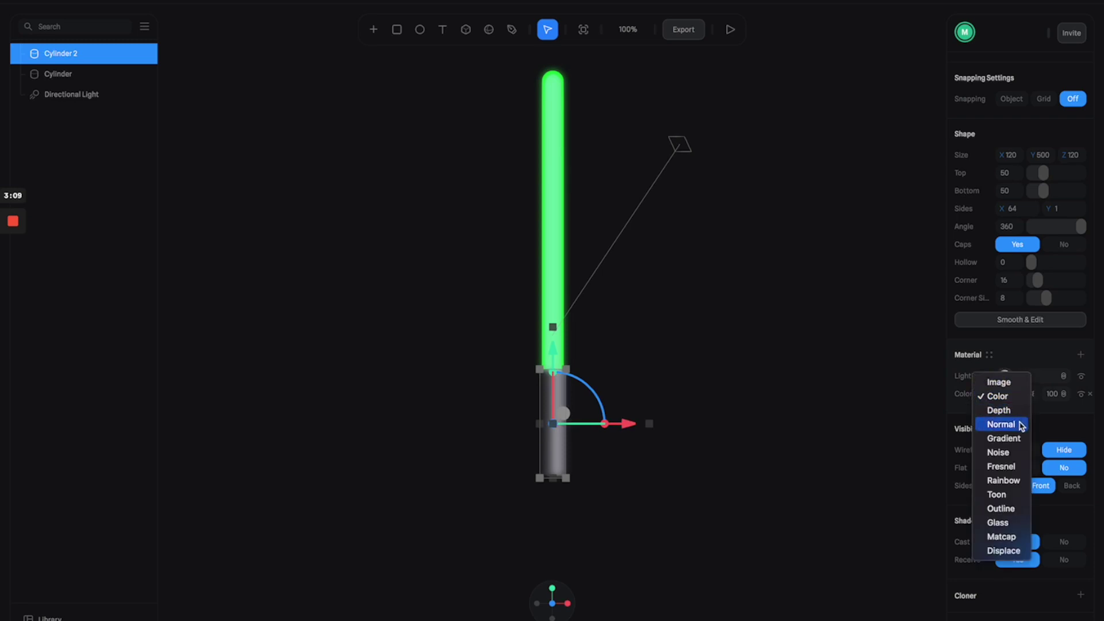
click(1006, 412)
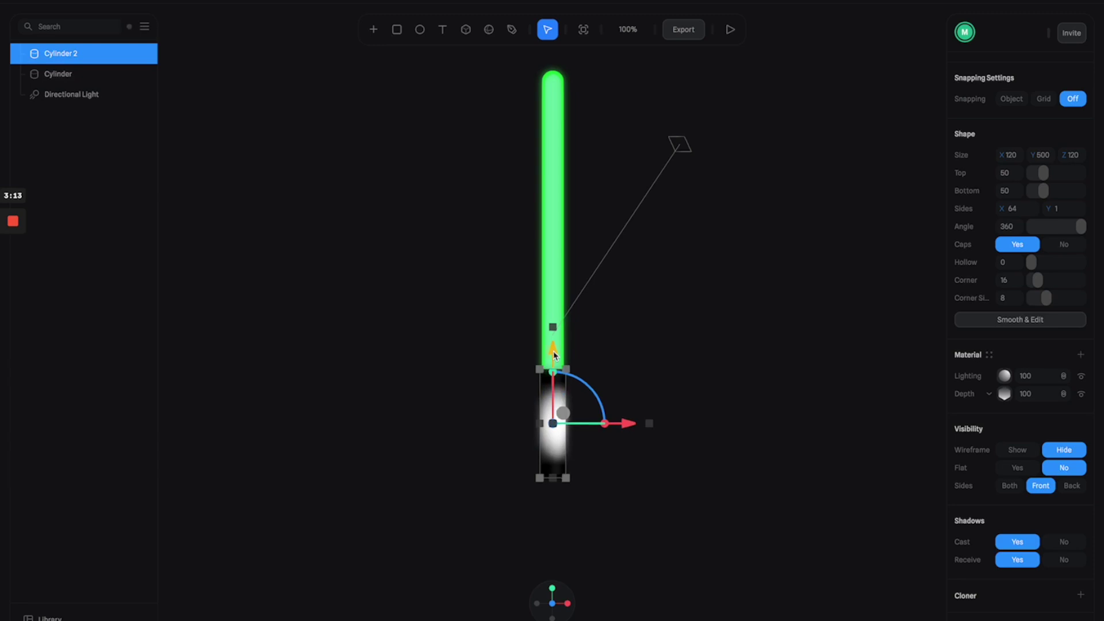
mouse_move(633, 388)
mouse_down()
mouse_move(603, 389)
mouse_move(626, 387)
mouse_up()
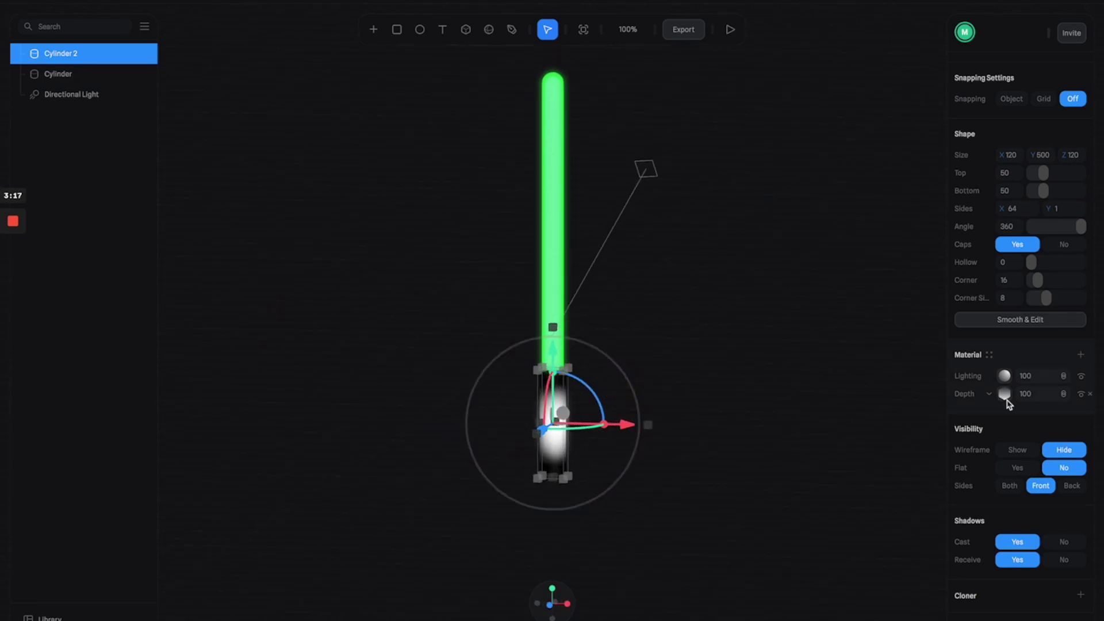
- Raise the origin of the handle's Depth gradient above the handle's upper end and enlarge its Far radius to about 425
click(1005, 394)
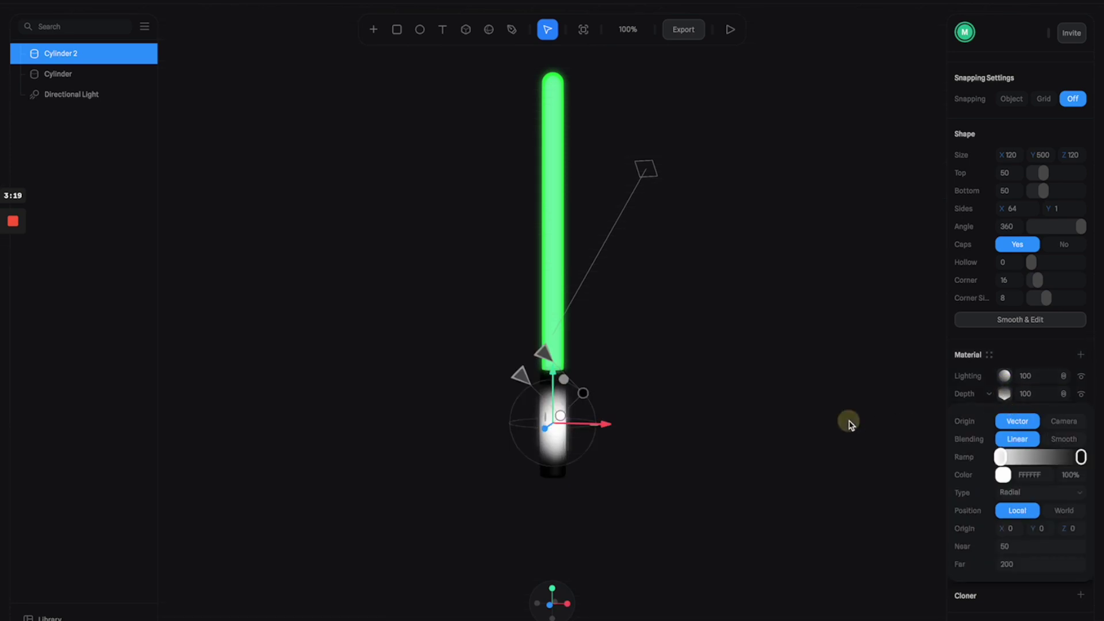
mouse_move(531, 609)
click(499, 603)
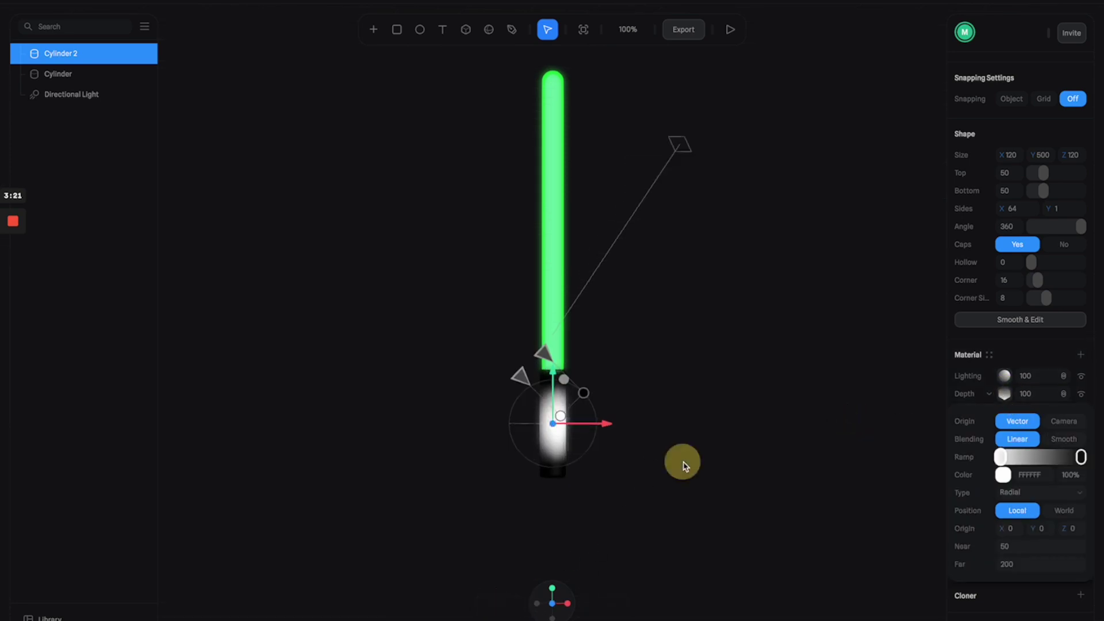
key(Escape)
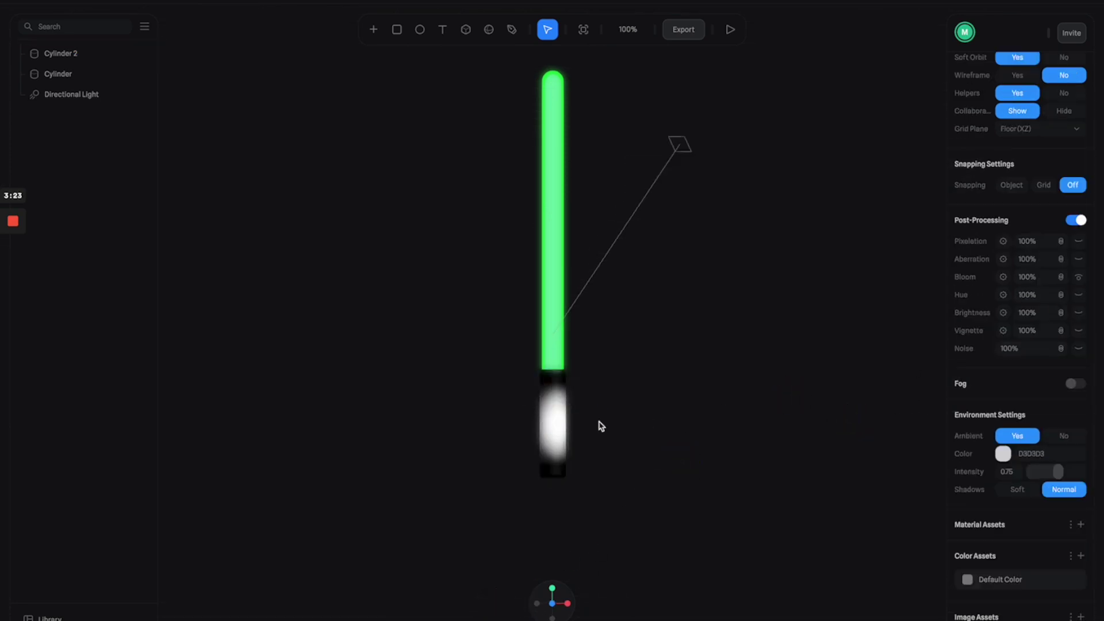
click(555, 432)
click(1004, 396)
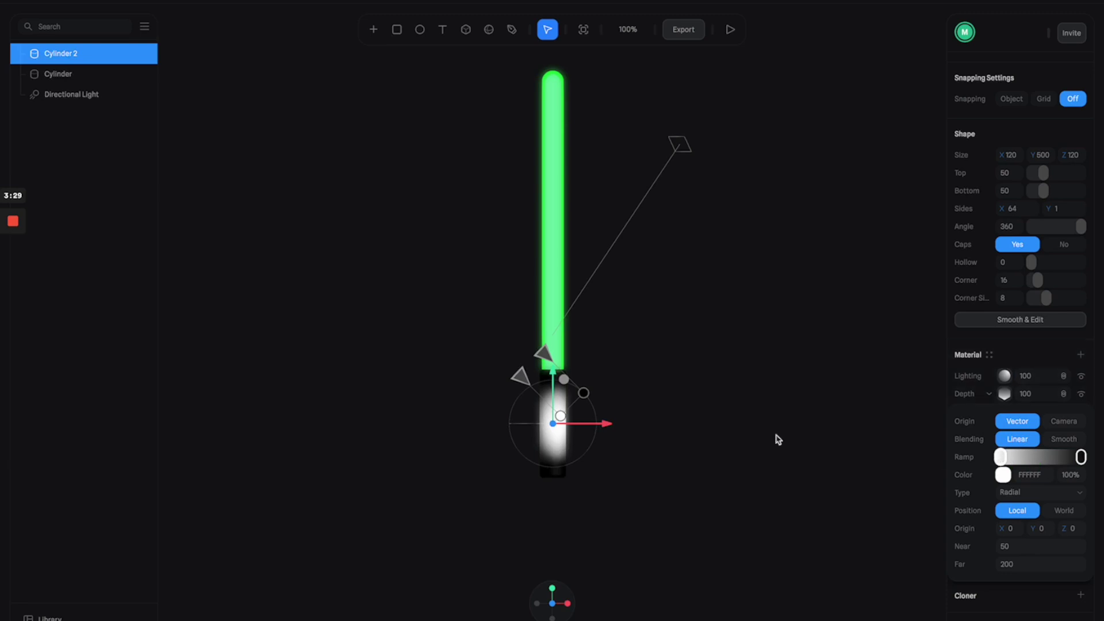
drag(556, 381, 591, 269)
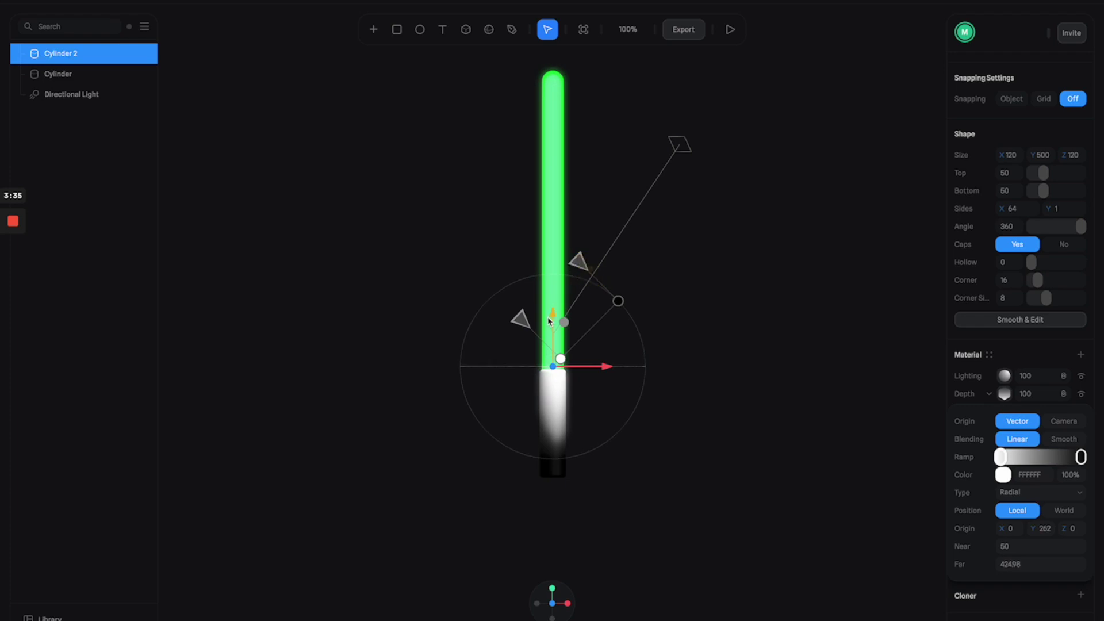
mouse_move(530, 313)
mouse_down()
mouse_move(510, 337)
mouse_move(537, 316)
mouse_move(549, 320)
mouse_move(560, 274)
mouse_up()
- Set the far end colour of the handle's Depth ramp to the dark bluish grey 404348
click(1081, 456)
mouse_move(963, 516)
mouse_down()
mouse_move(939, 562)
mouse_move(969, 569)
mouse_up()
click(970, 567)
click(1028, 616)
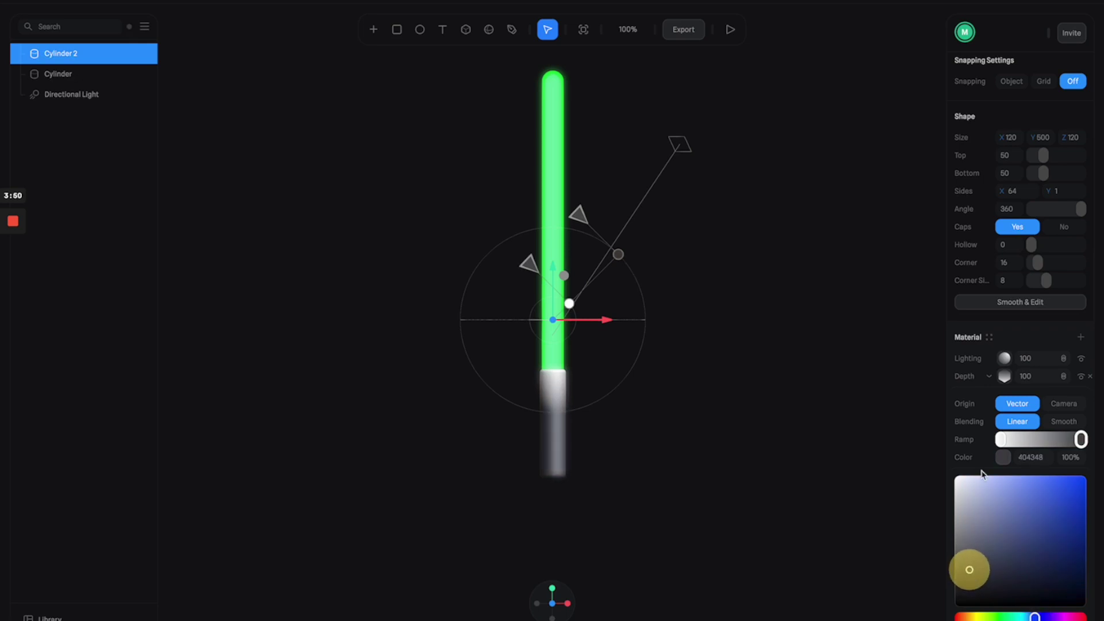
- Set the near end colour of the handle's Depth ramp to the muted green 5B9266
click(1000, 439)
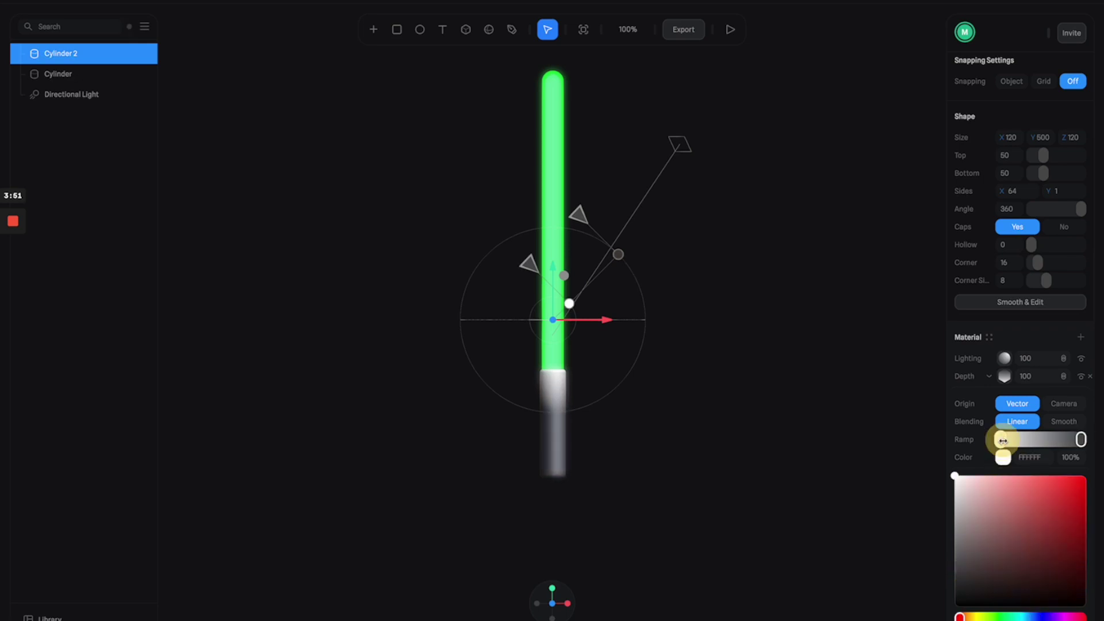
click(1004, 617)
drag(987, 518, 1006, 551)
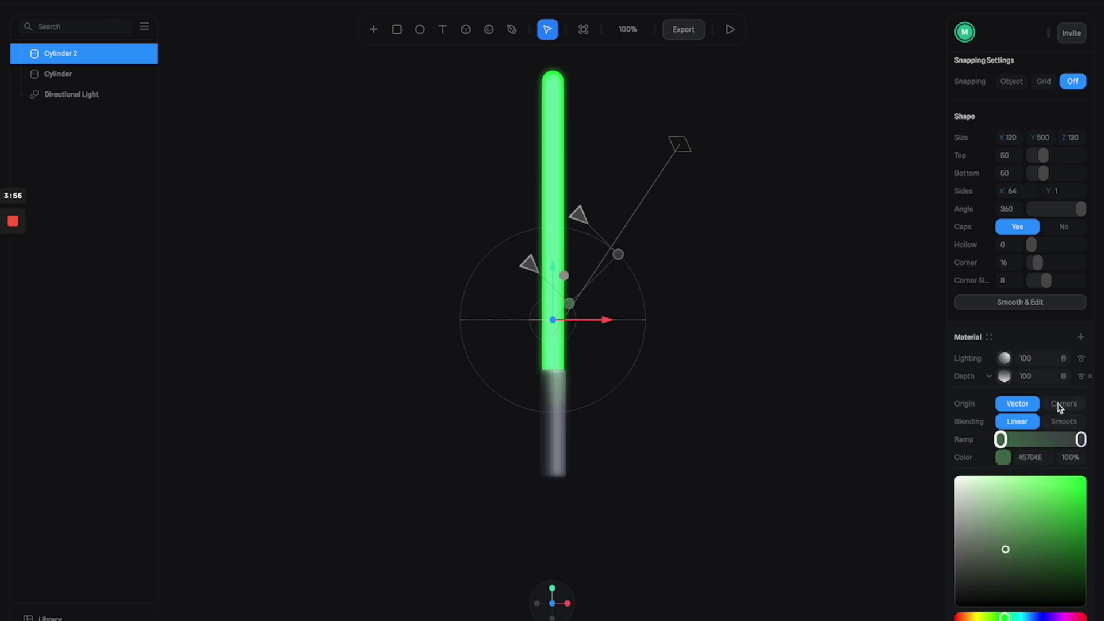
mouse_move(1007, 553)
mouse_down()
mouse_move(1007, 518)
mouse_move(1004, 532)
mouse_up()
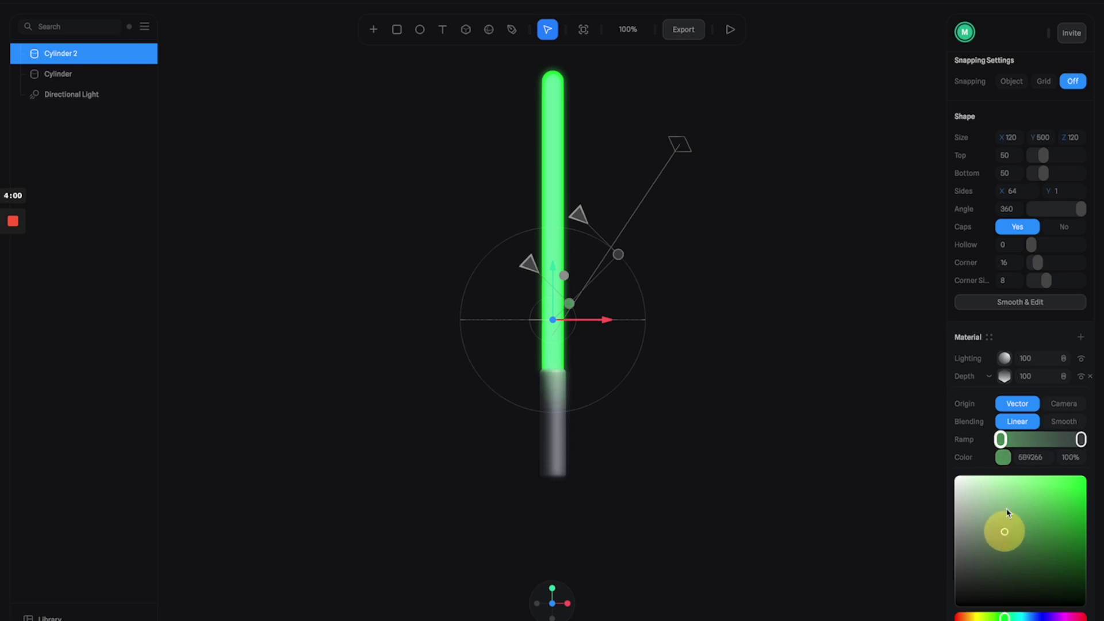
- Close the Depth settings and review the visibility and shading settings of the handle's Lighting layer
click(1004, 377)
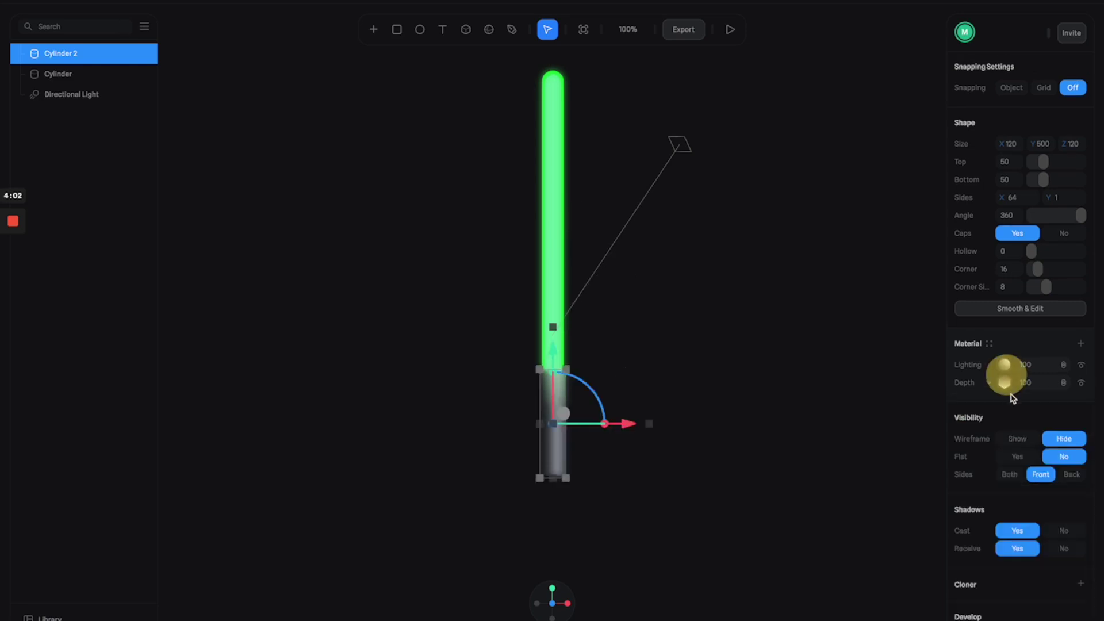
click(1082, 365)
click(1004, 365)
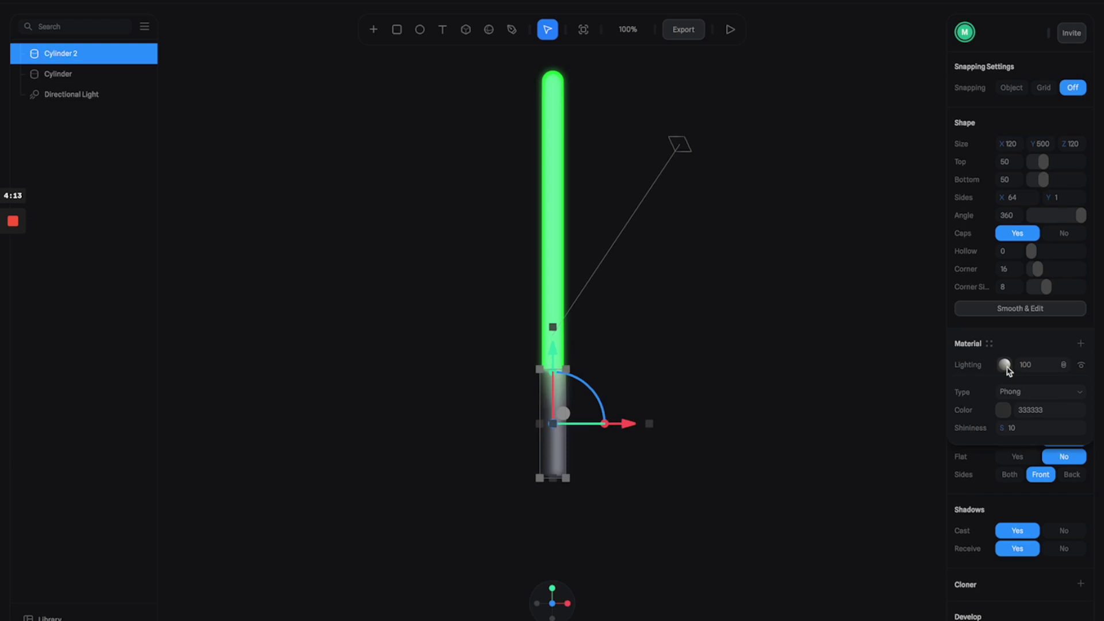
click(661, 414)
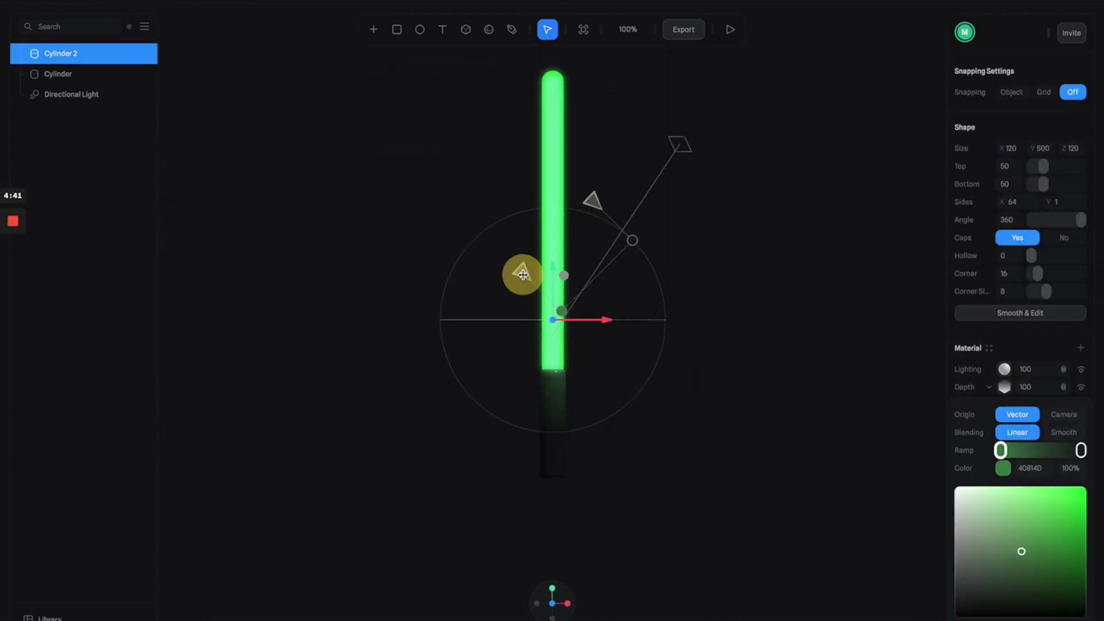
- Adjust the near and far radii of the handle's Depth gradient so the green fades out just below the blade
drag(523, 271, 569, 234)
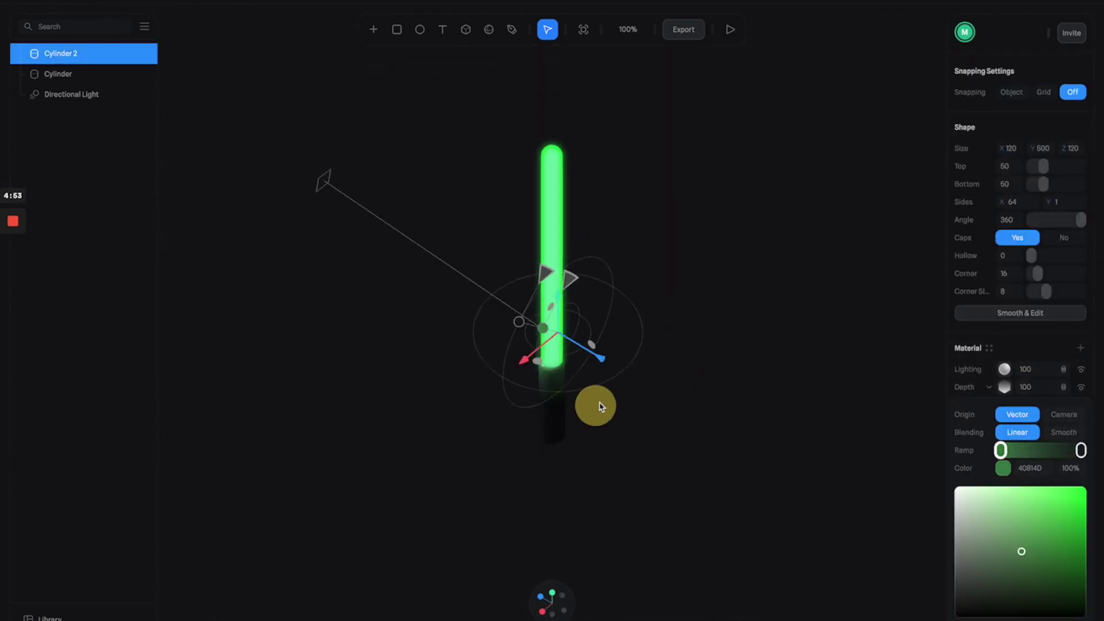
alt+drag(600, 407, 553, 281)
drag(567, 231, 579, 222)
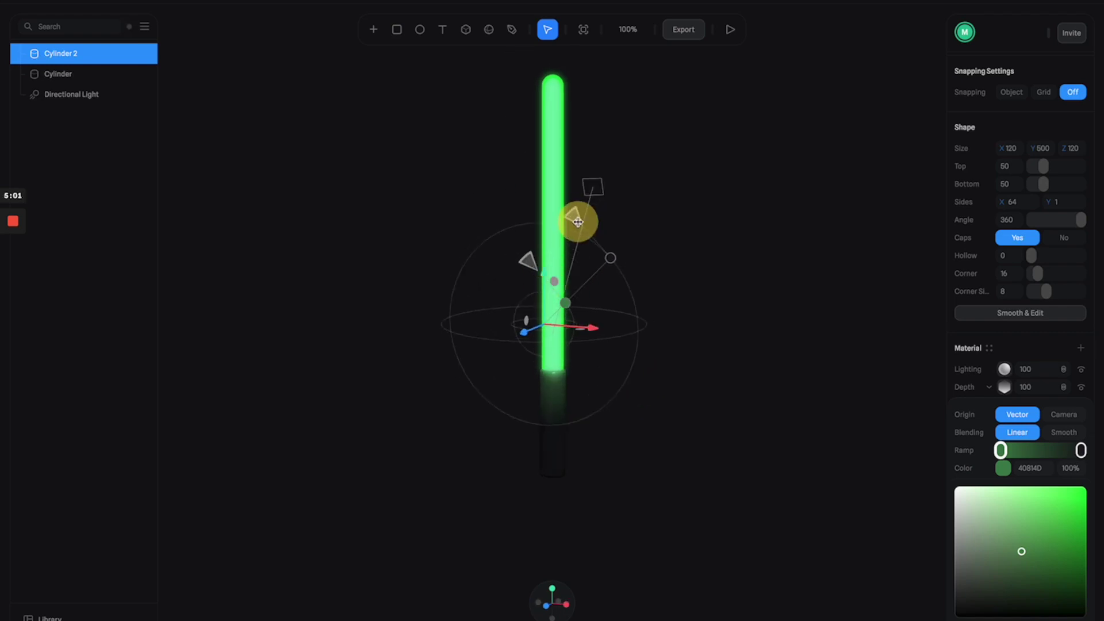
drag(549, 296, 547, 279)
alt+drag(793, 374, 645, 328)
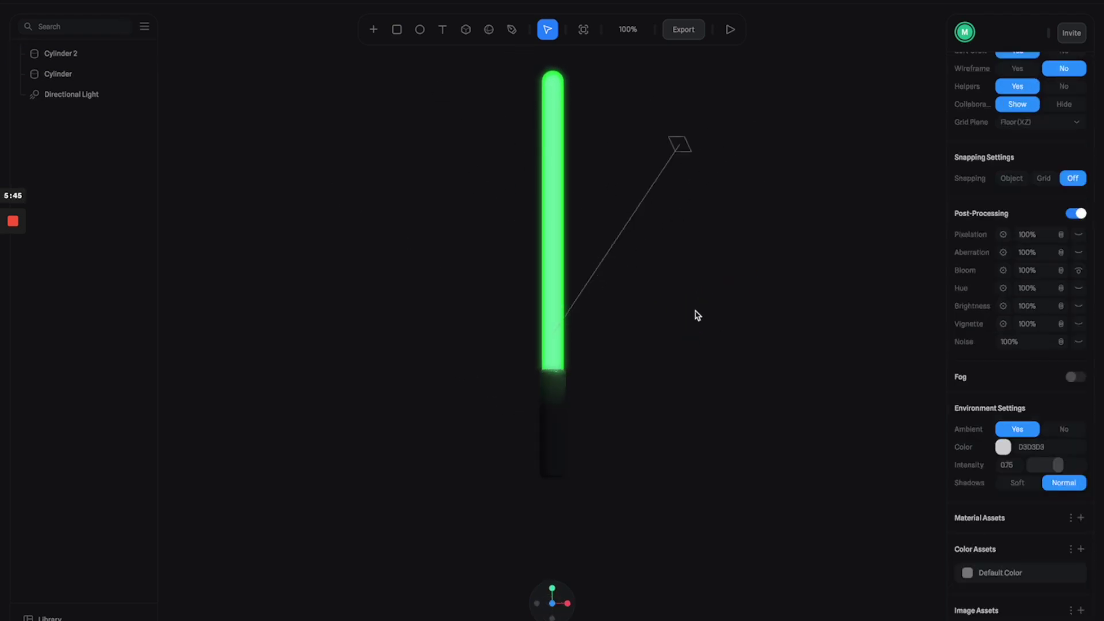
click(554, 247)
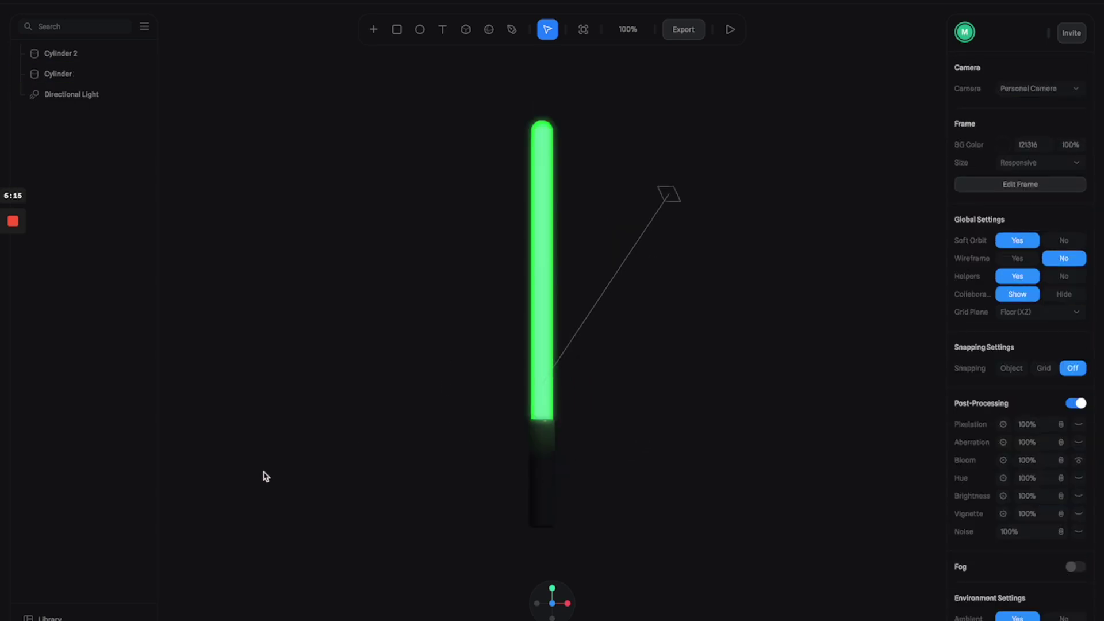
click(347, 443)
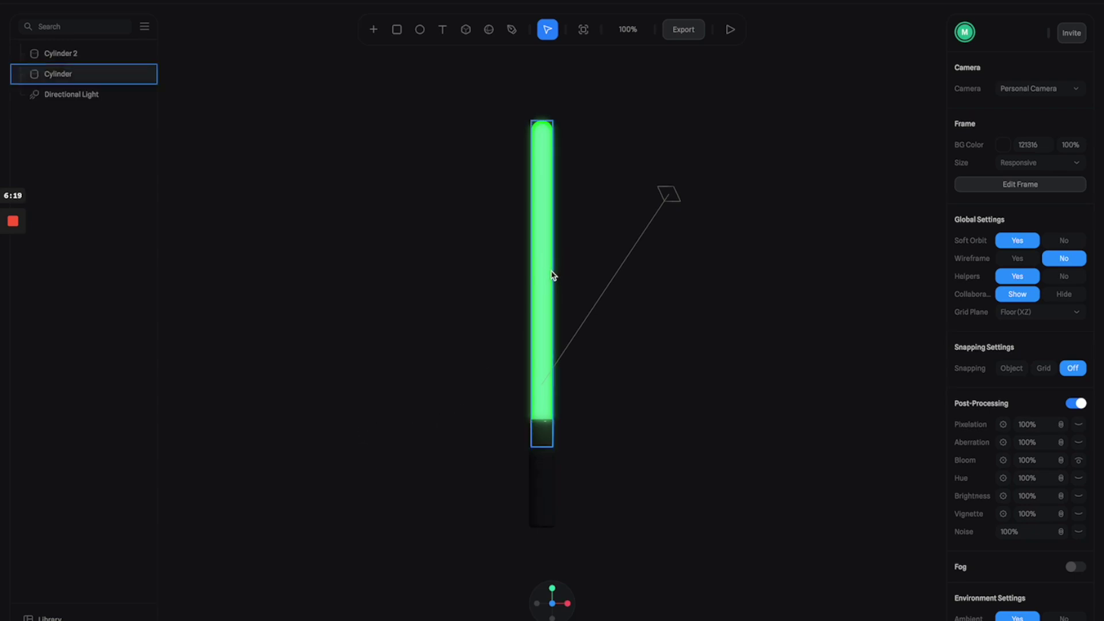
click(392, 225)
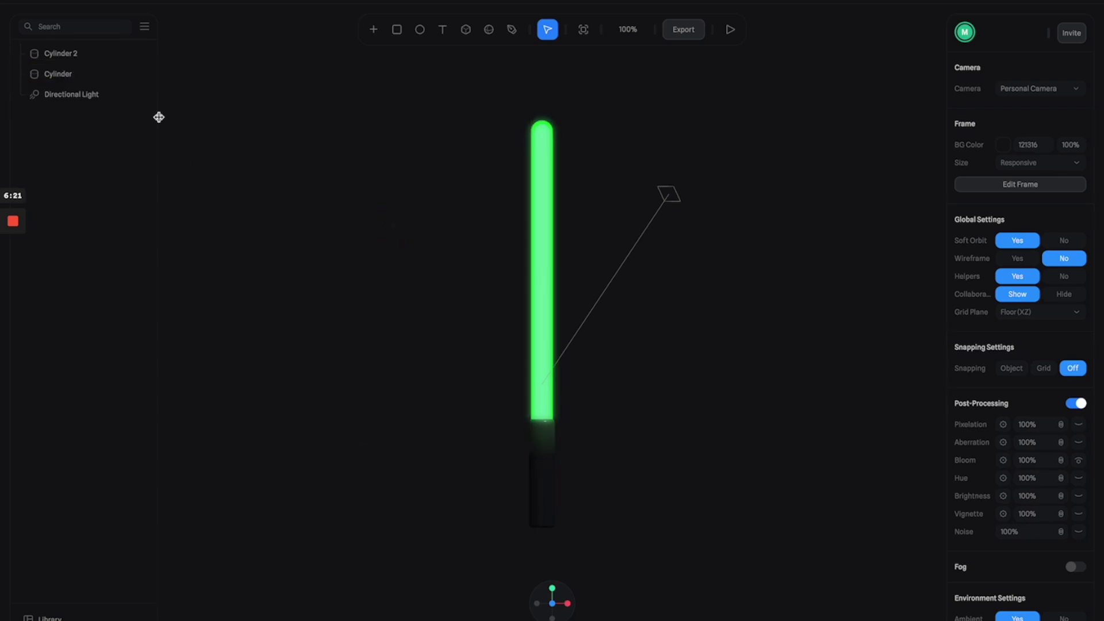
- Insert an empty Group object on the lightsaber's axis near the upper end of the handle
click(373, 30)
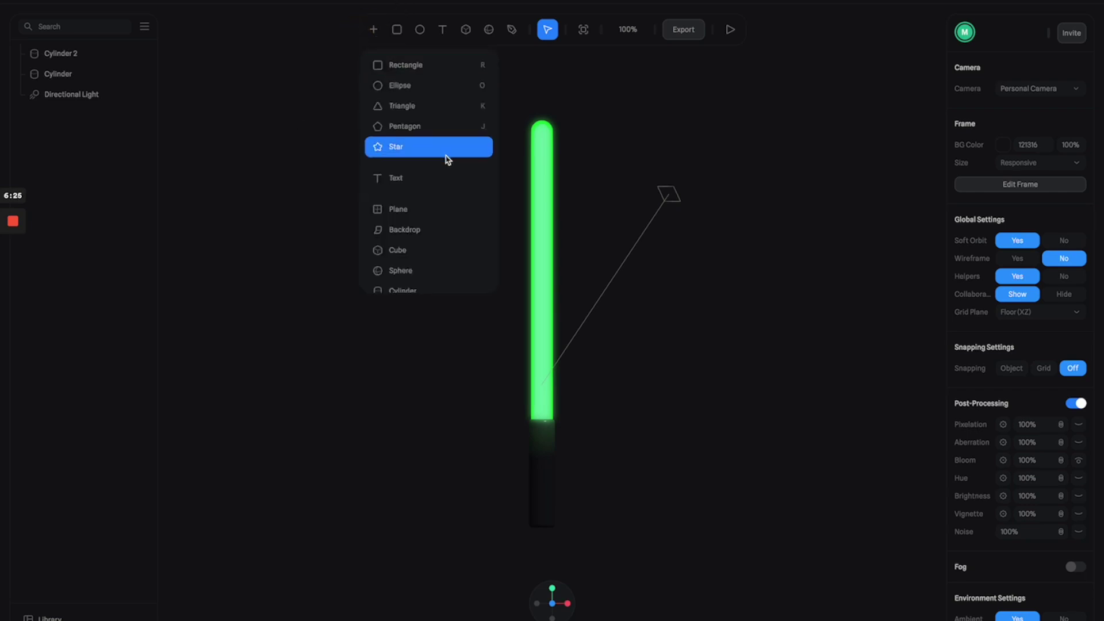
scroll(447, 207, down, 5)
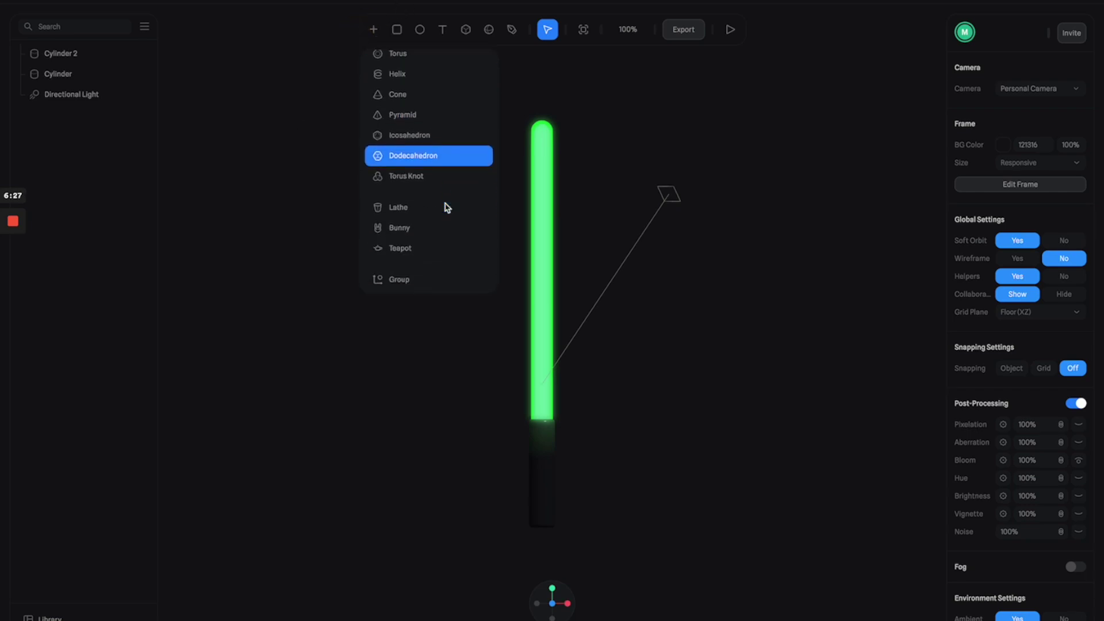
click(440, 276)
drag(545, 316, 594, 382)
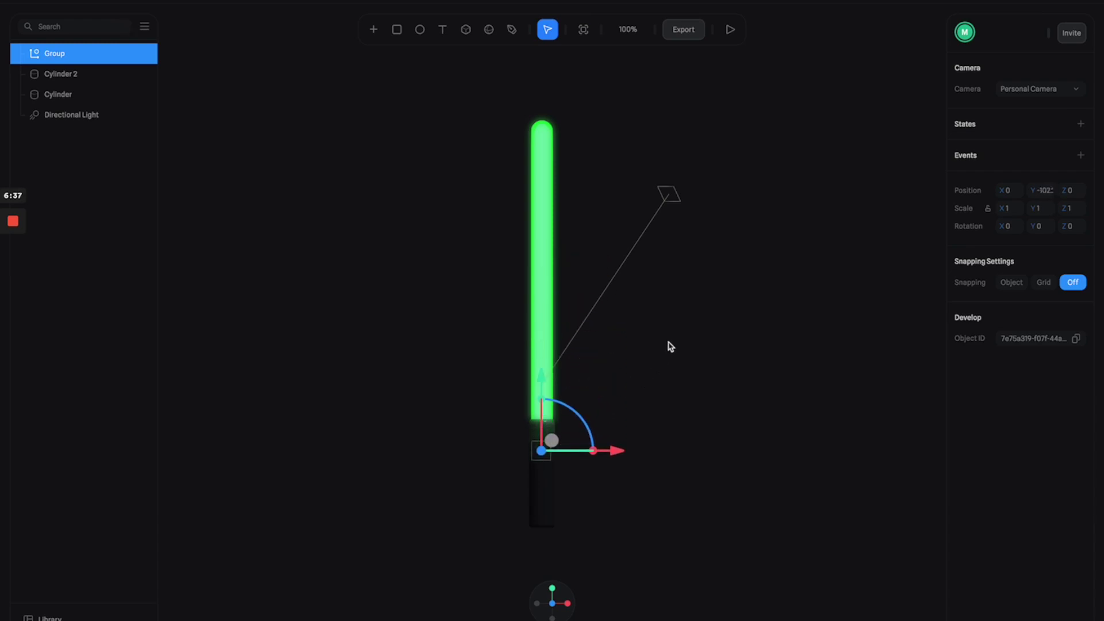
click(667, 341)
- Move both Cylinder 2 and Cylinder into the new group in the object hierarchy
click(79, 74)
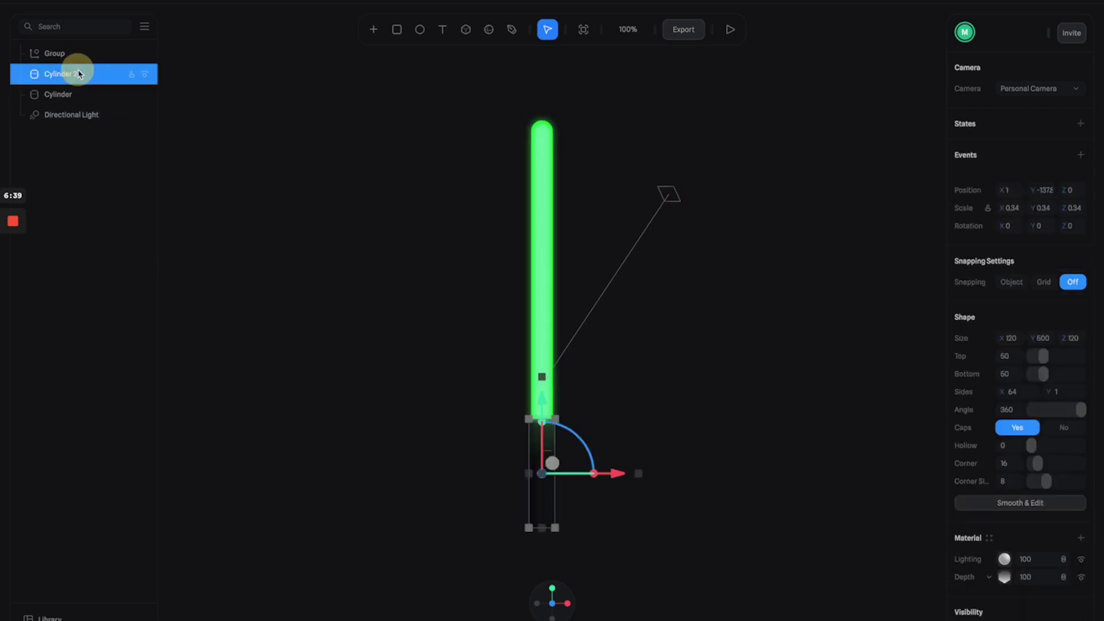
shift+click(74, 96)
drag(63, 75, 61, 56)
click(62, 55)
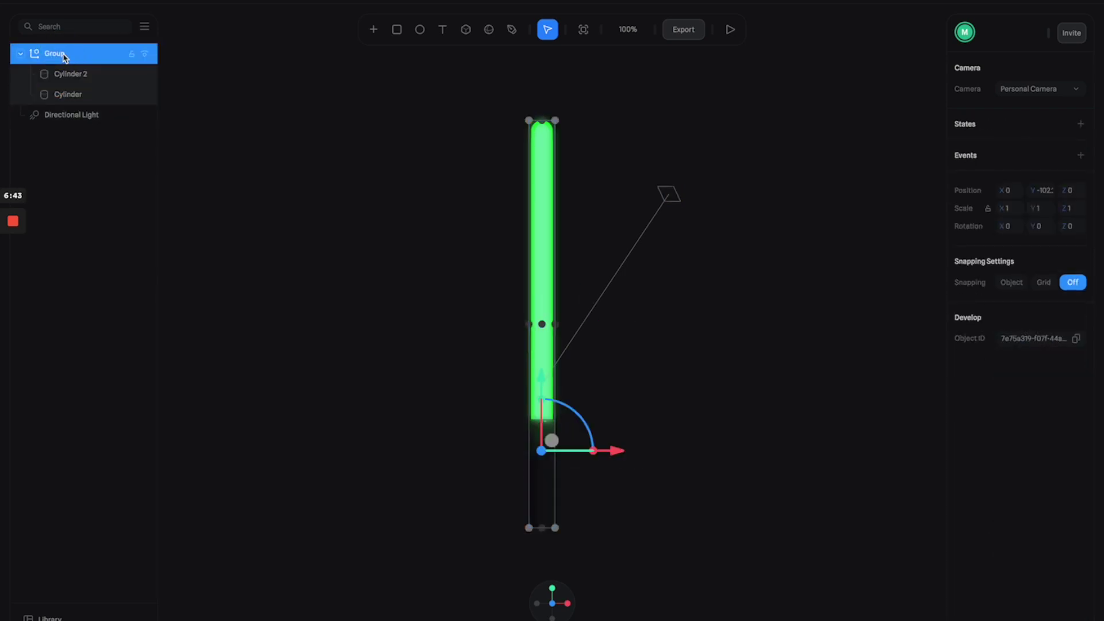
- Rename the group containing both cylinders to "Light Saber"
right_click(62, 56)
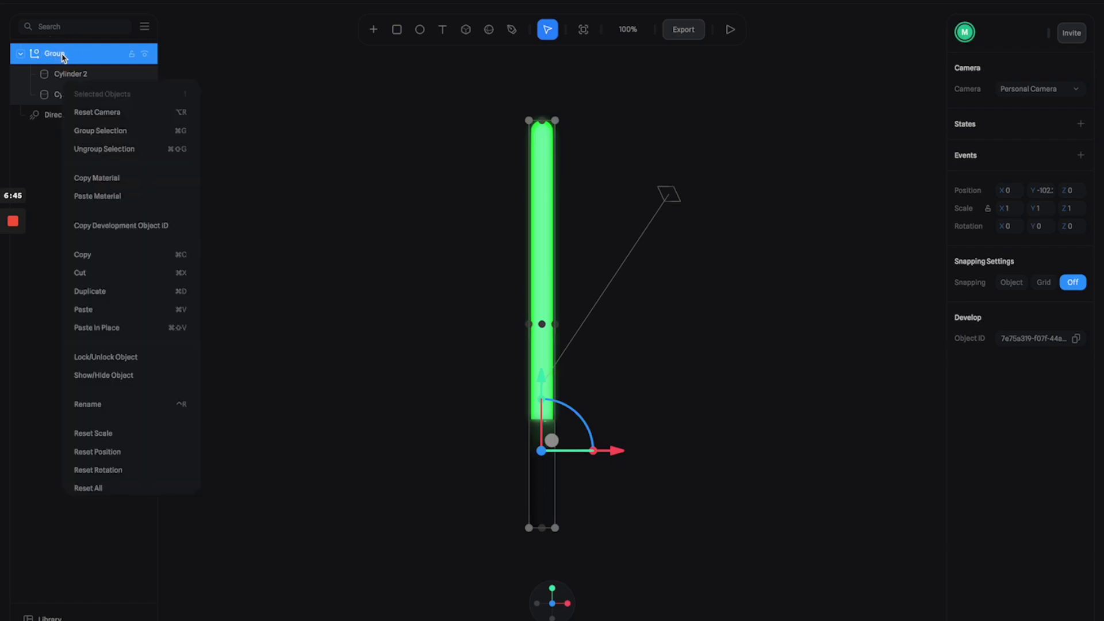
double_click(61, 54)
text(Light Saber)
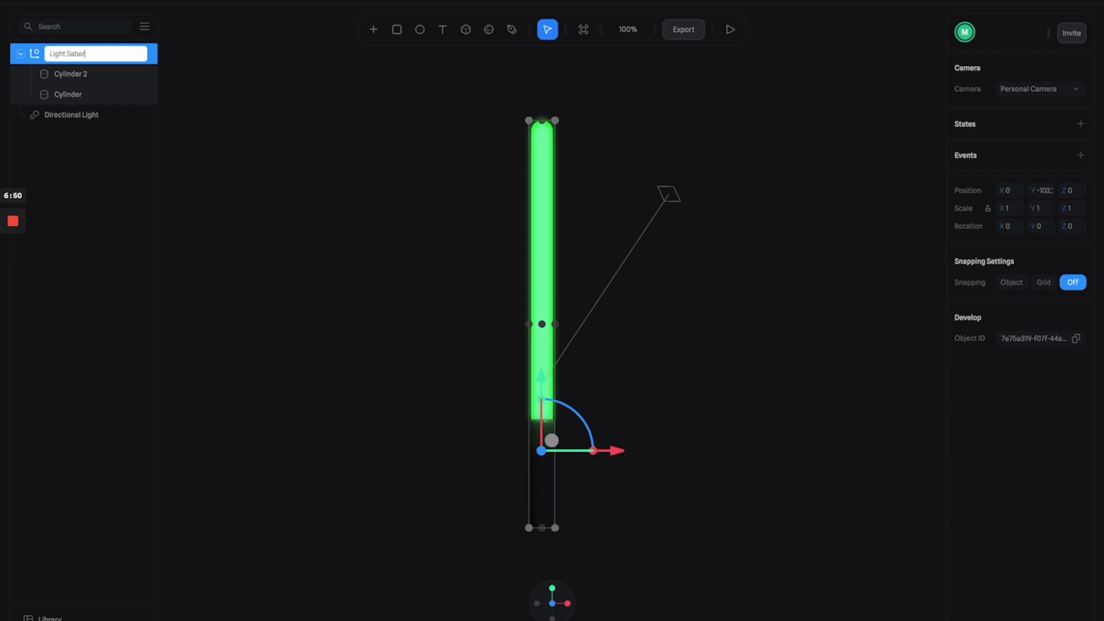
key(Return)
click(790, 322)
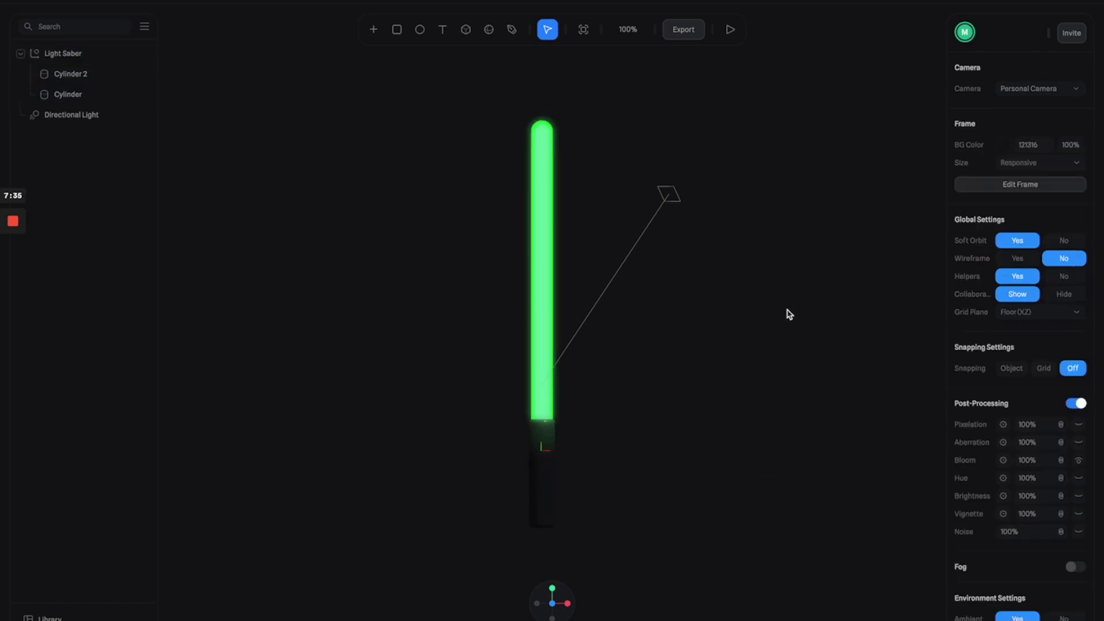
- Add a Look At event to the Light Saber group and preview the scene
click(748, 157)
click(68, 52)
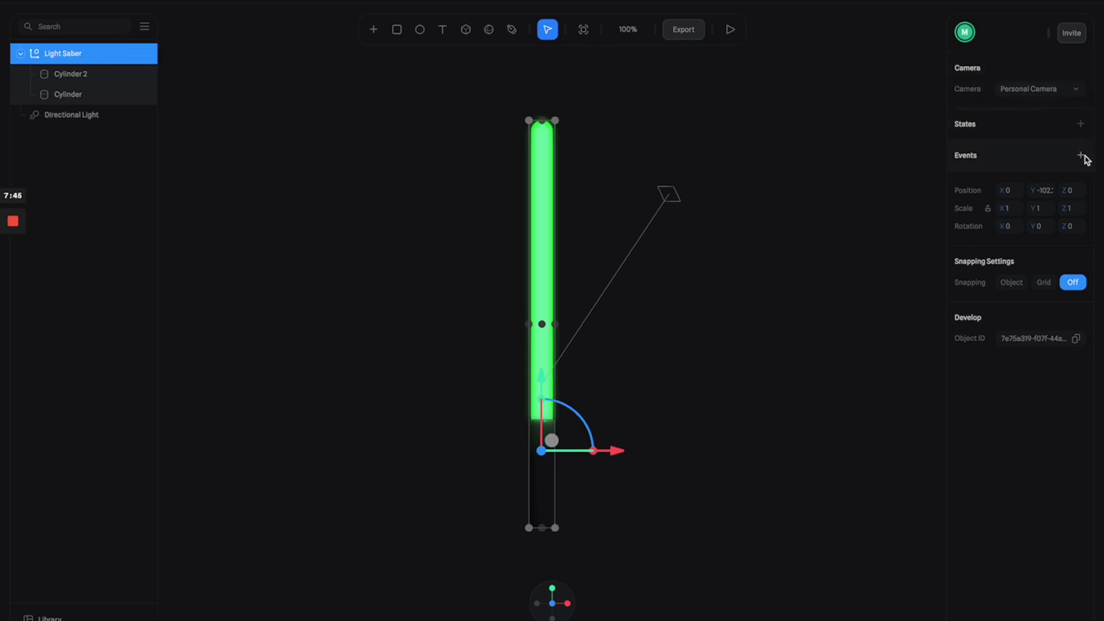
click(1083, 156)
click(1048, 176)
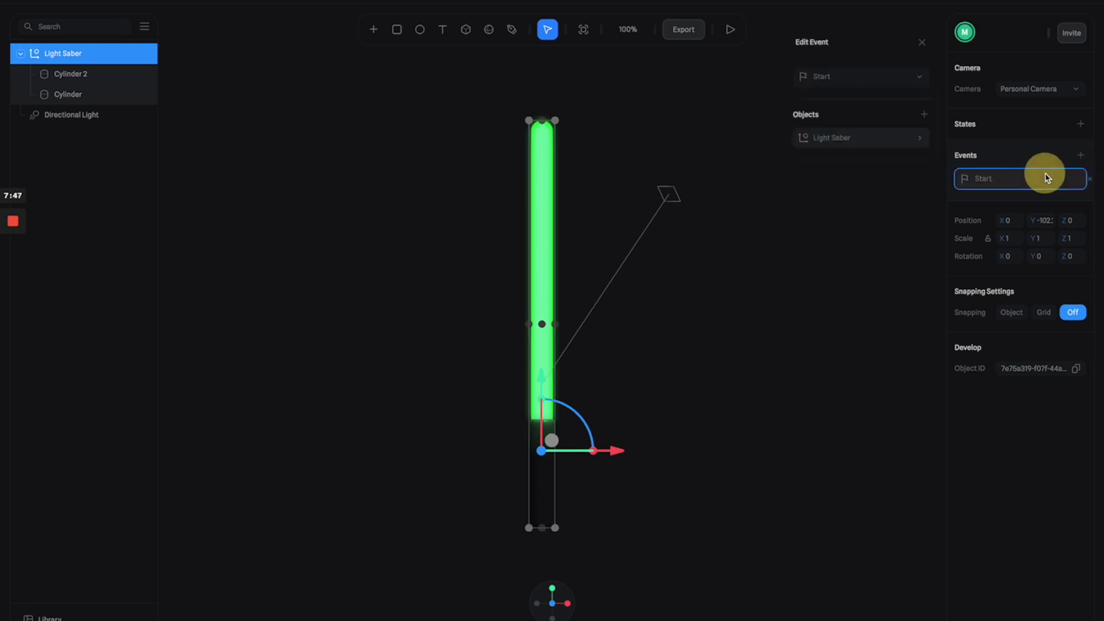
click(839, 79)
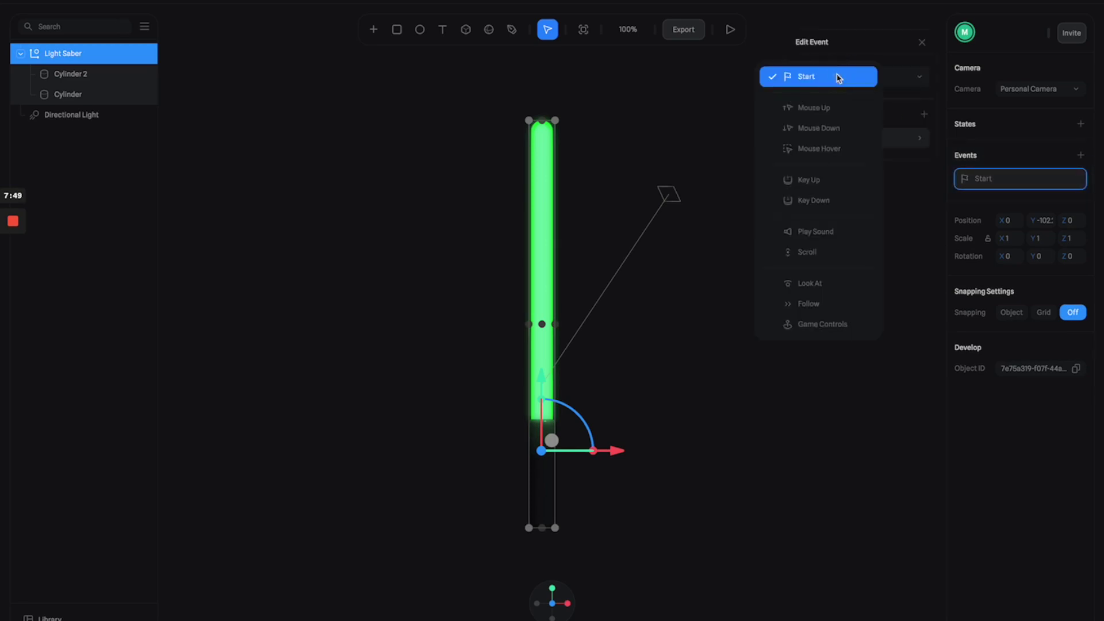
click(842, 284)
click(731, 30)
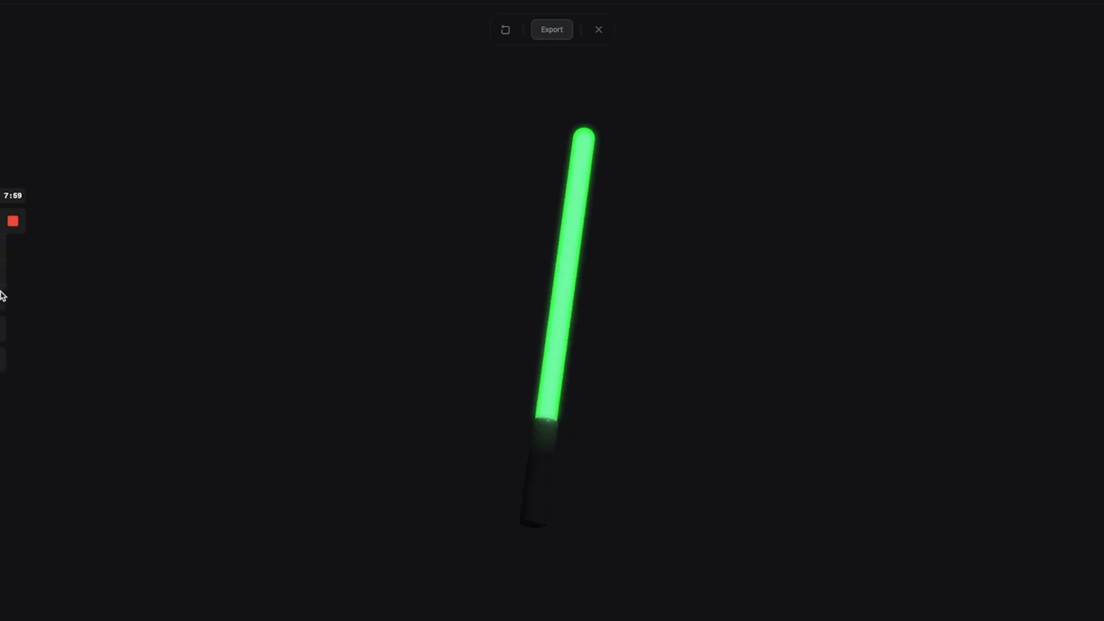
click(598, 30)
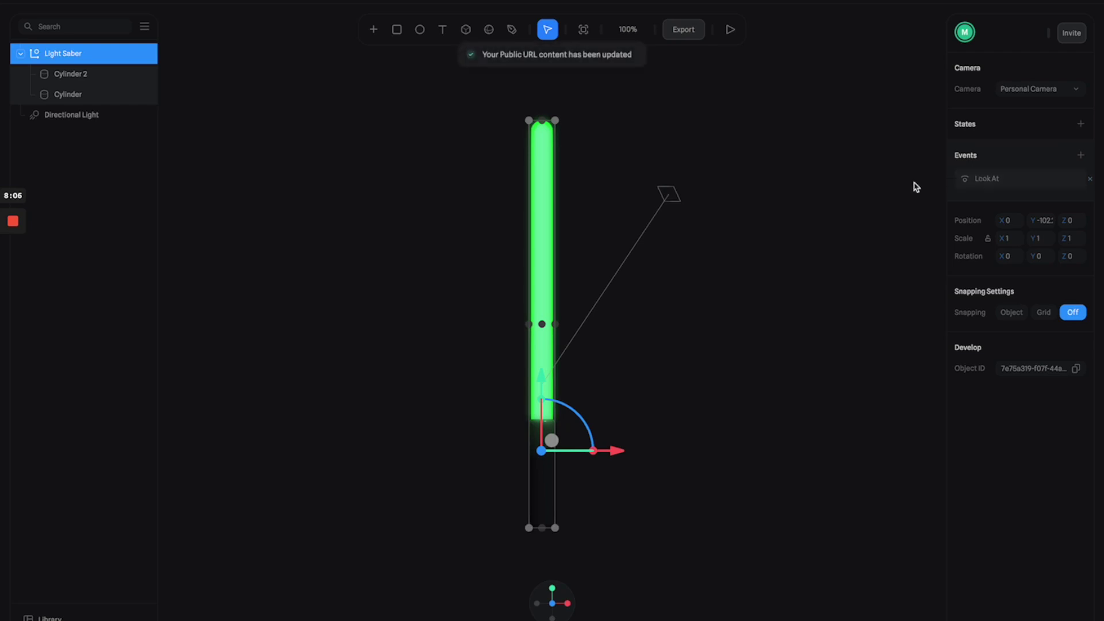
- Set the Light Saber's Look At event distance to 3 and preview the scene again
click(981, 179)
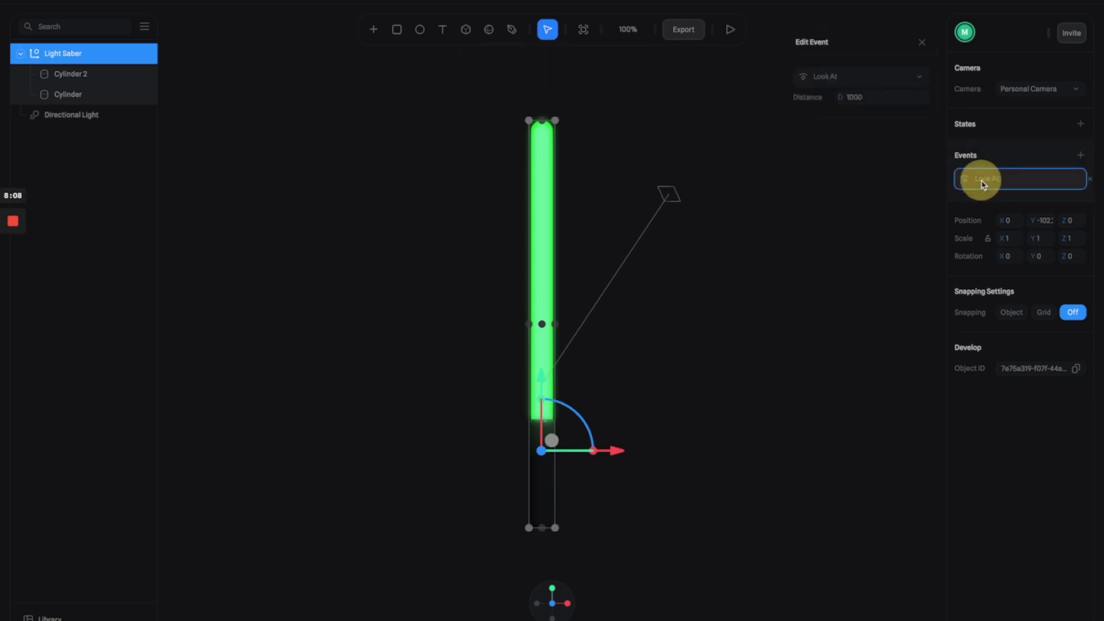
click(866, 105)
text(3)
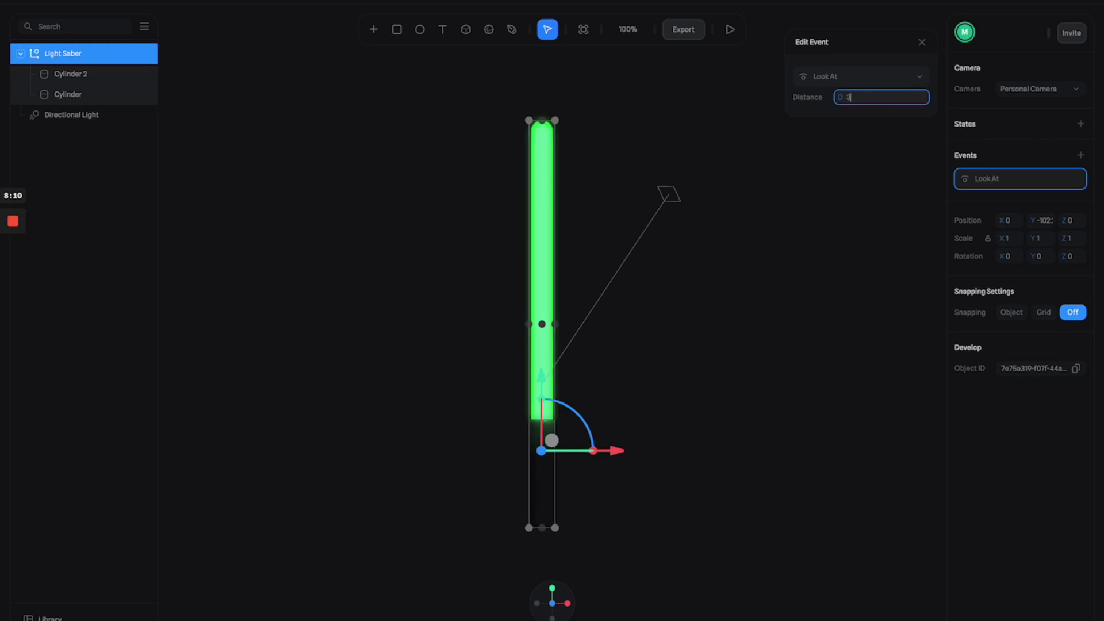
key(Return)
click(730, 29)
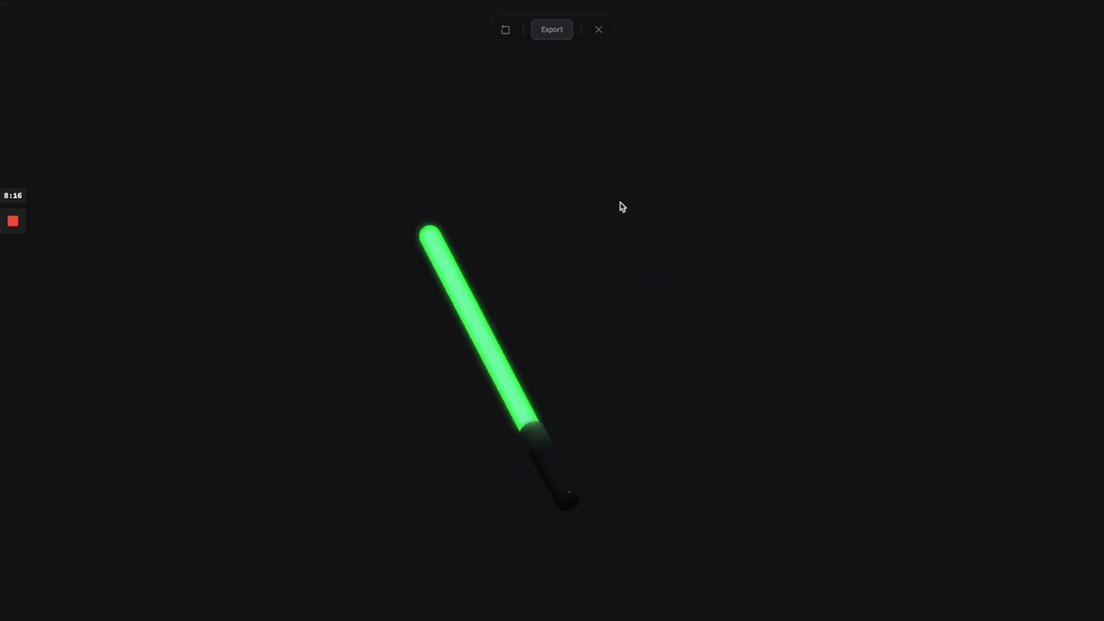
click(598, 29)
click(721, 161)
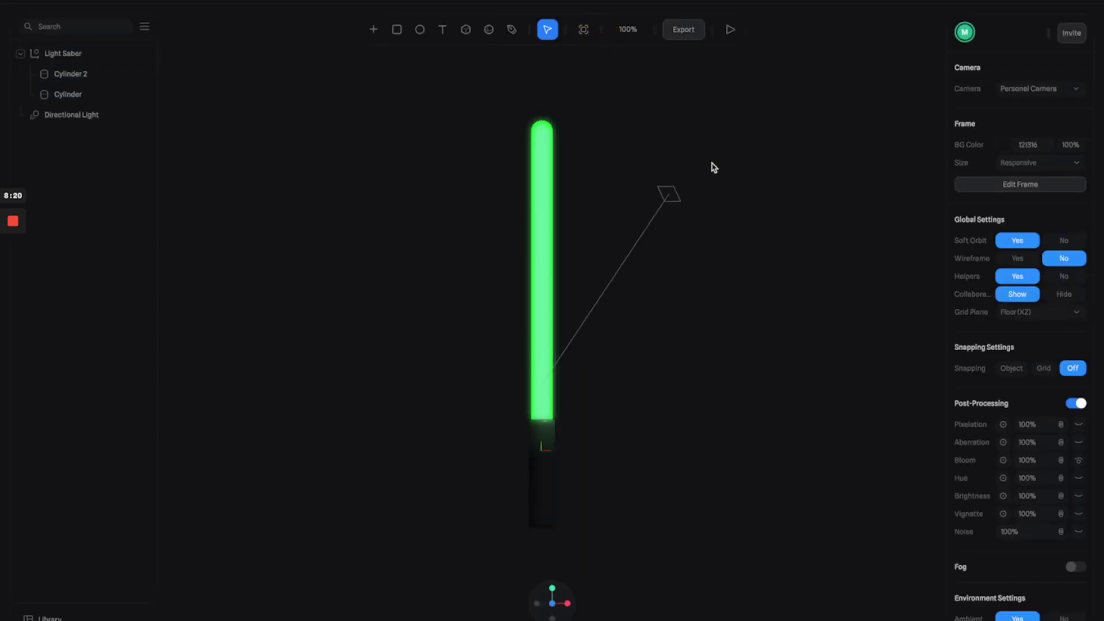
- Rename Cylinder 2 to "Handle" and Cylinder to "Light" in the object hierarchy
click(545, 185)
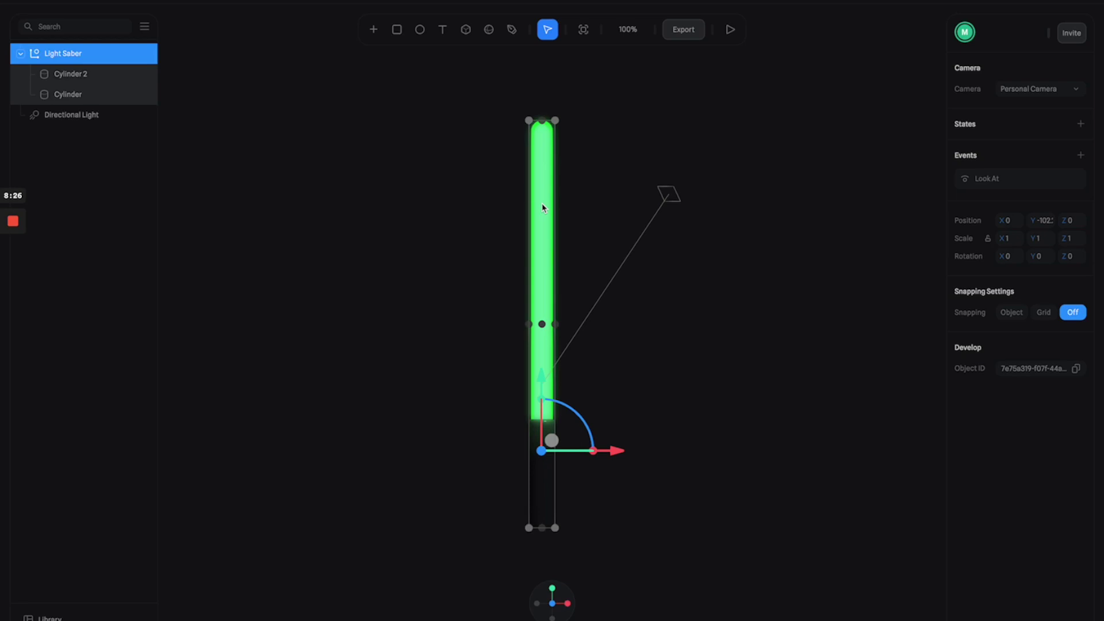
click(60, 74)
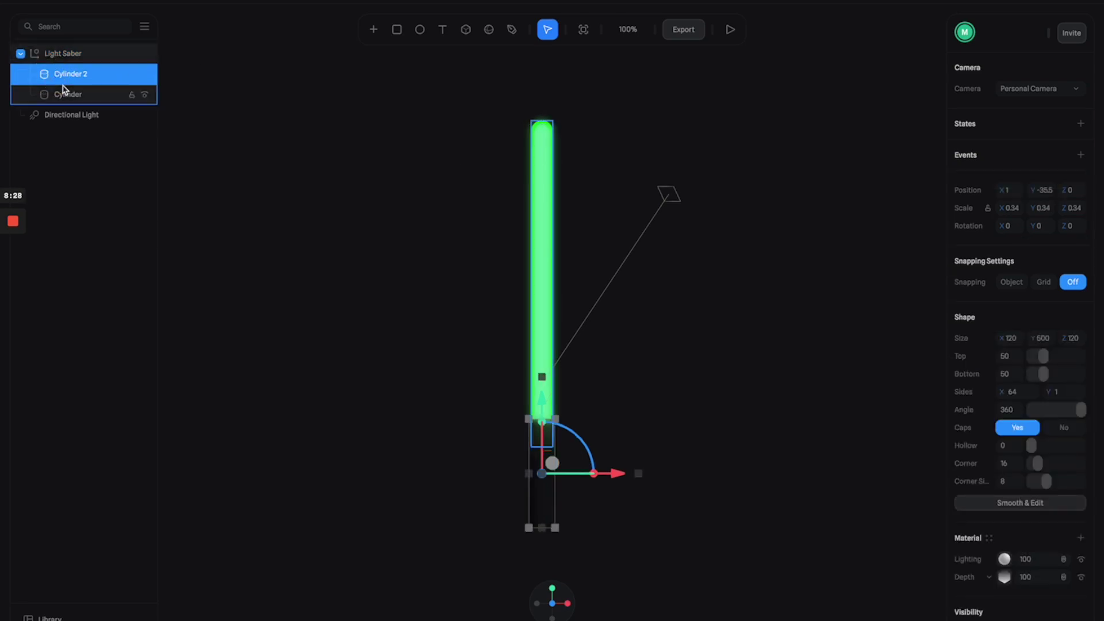
double_click(69, 79)
text(Handle)
key(Return)
click(65, 99)
double_click(65, 99)
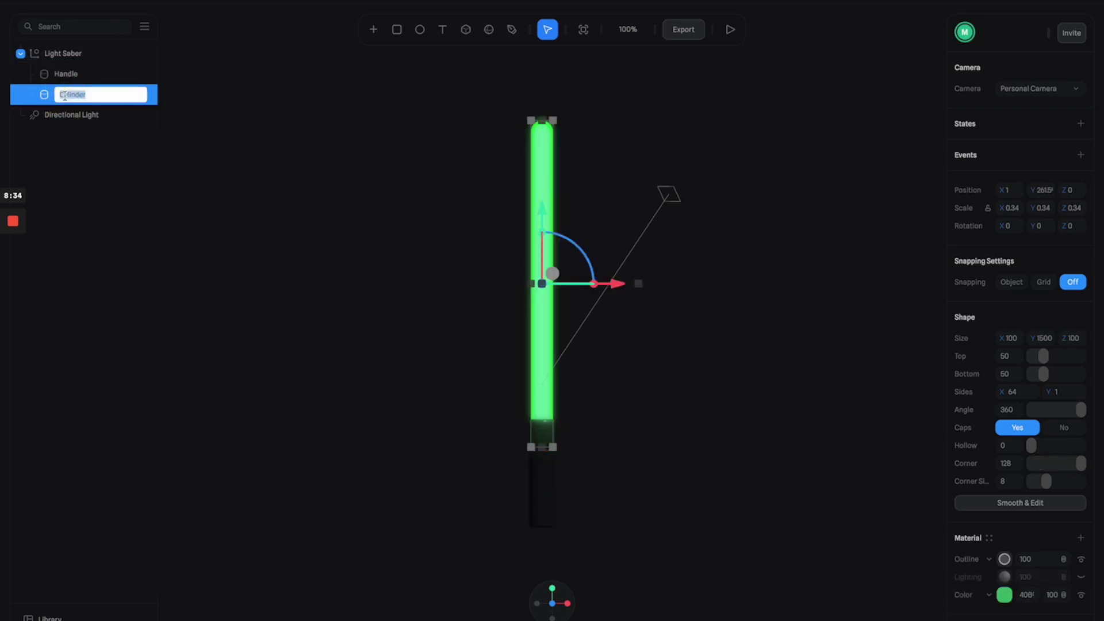
text(Light)
key(Return)
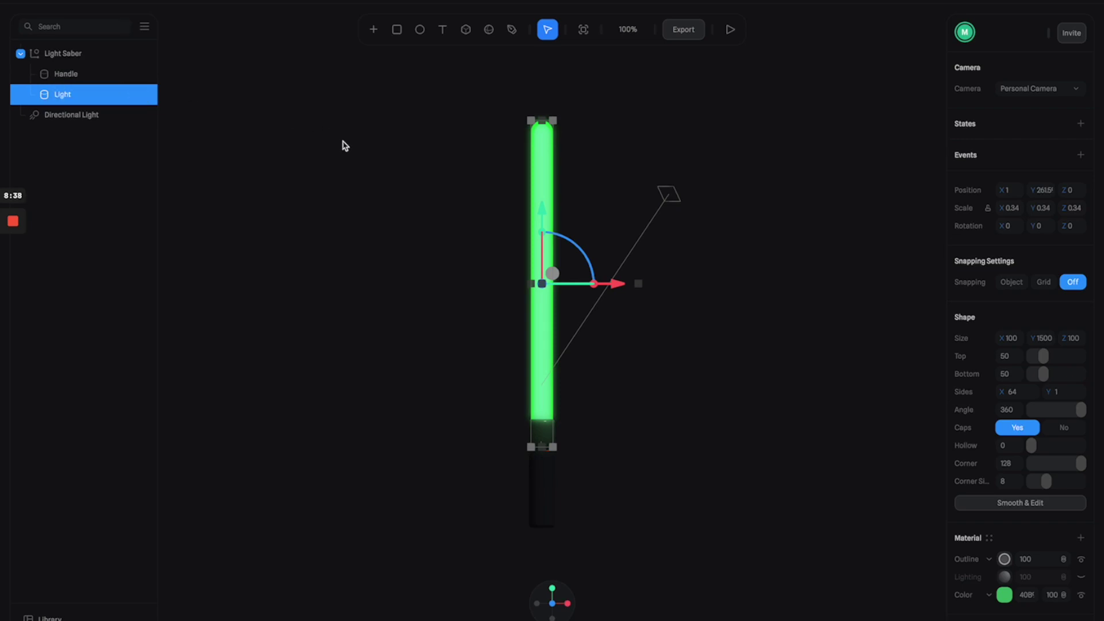
- Add a second state to the Light object alongside its Base State
click(348, 168)
click(64, 95)
click(1081, 124)
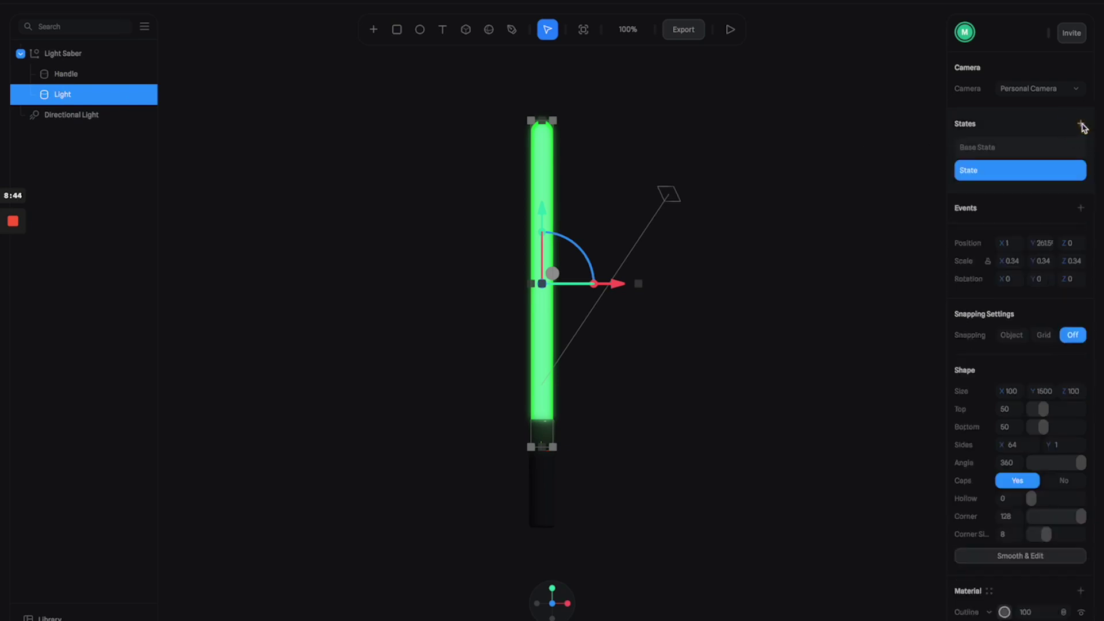
click(1027, 150)
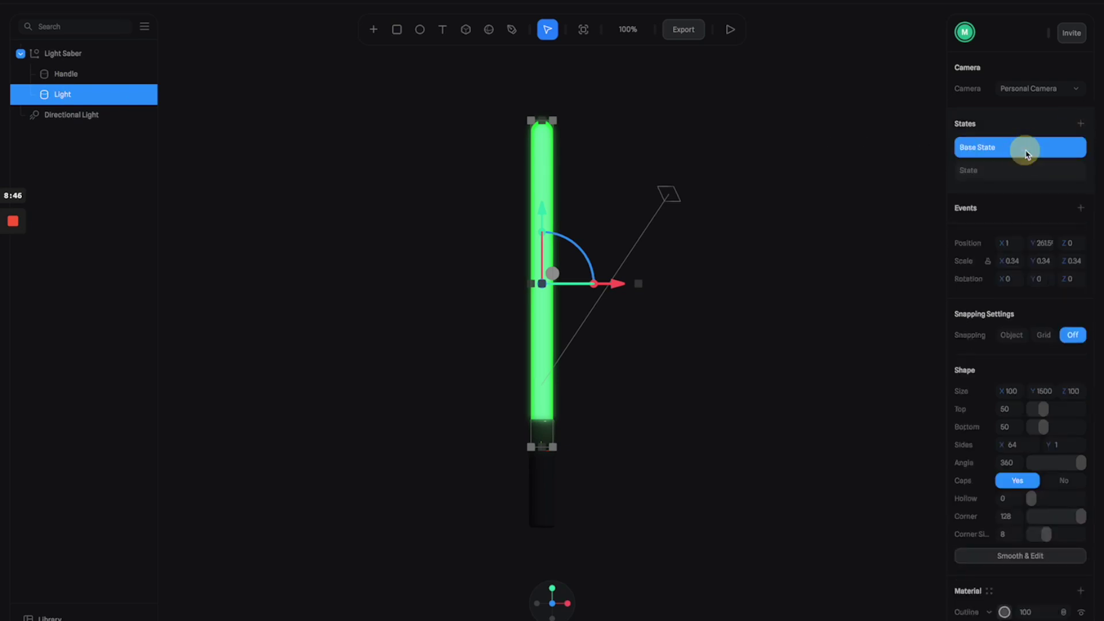
click(1012, 168)
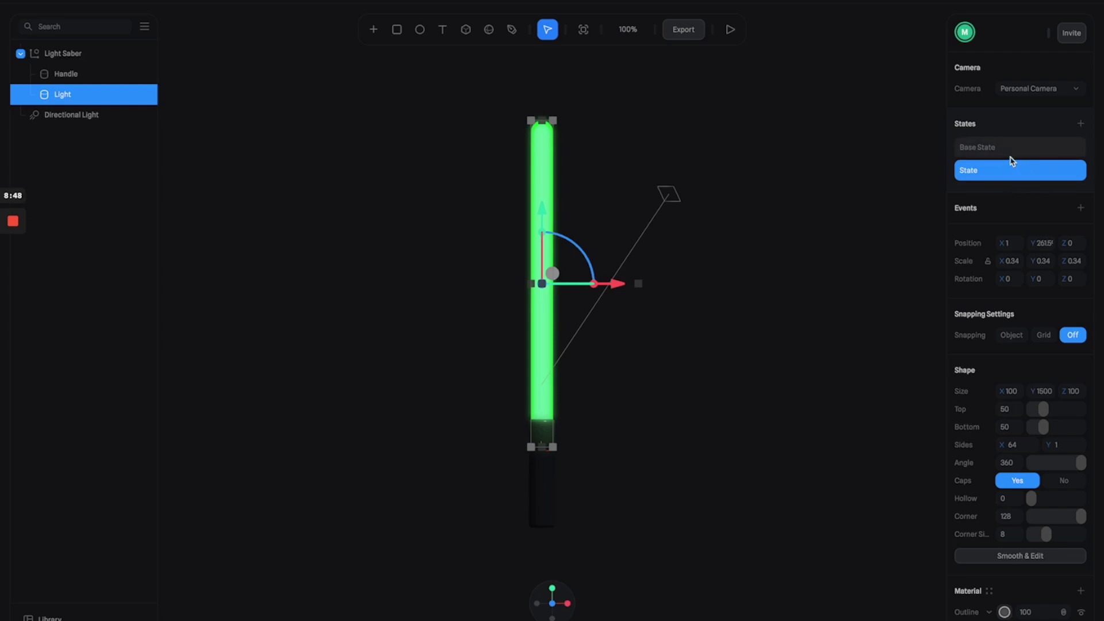
- In the Light's Base State, shrink it to a Y scale of about 0.05 and lower it into the handle, at about Y 5.6
click(1023, 147)
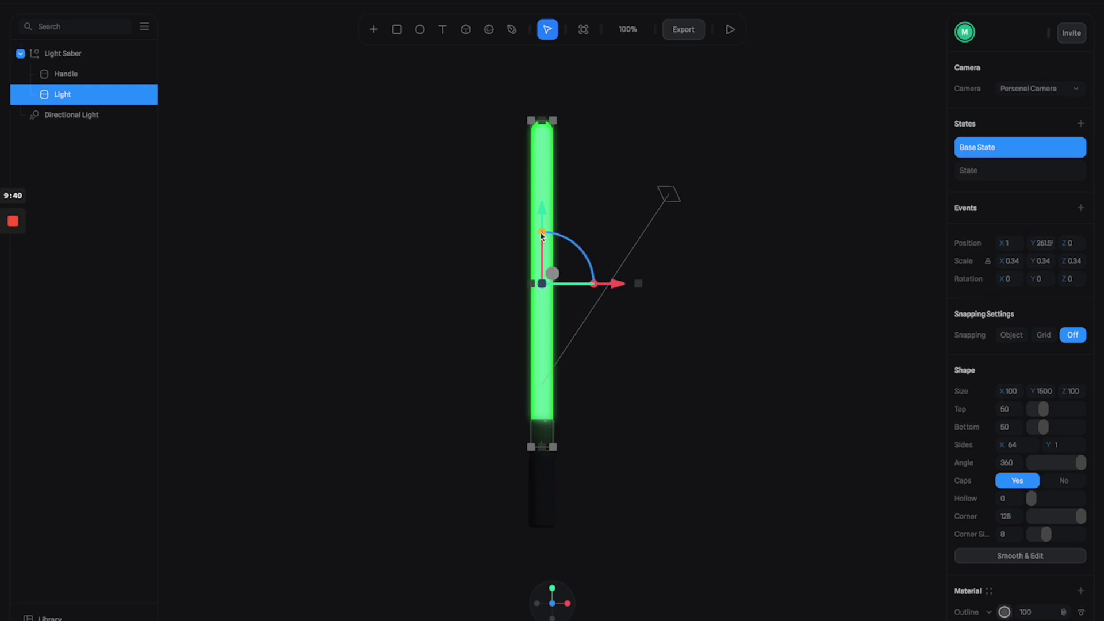
drag(541, 235, 541, 271)
drag(542, 220, 542, 384)
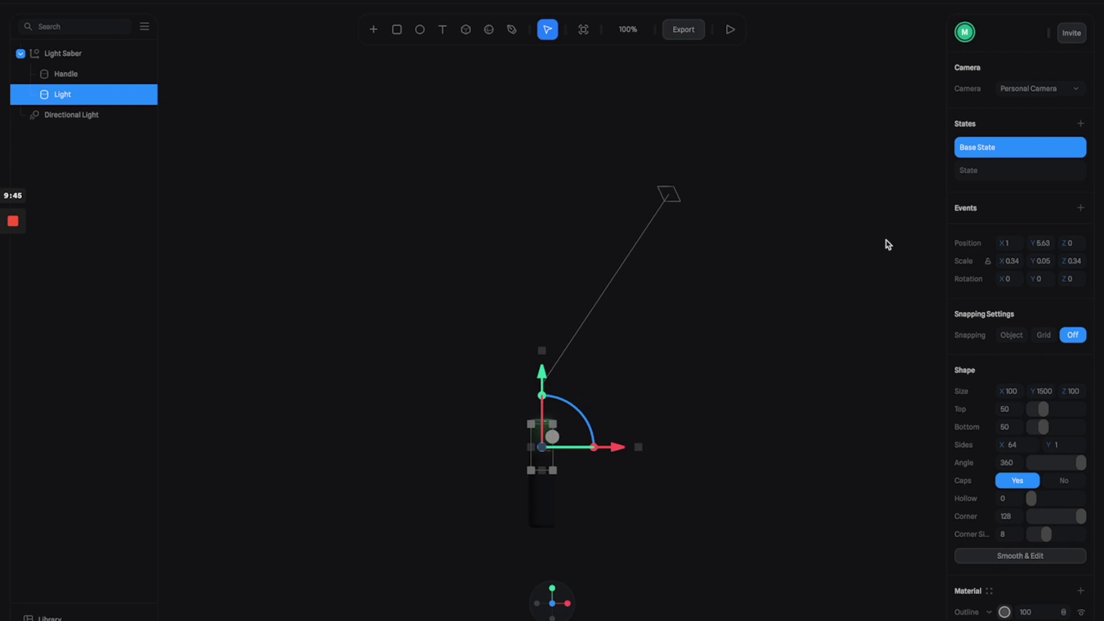
- In the Light's second state, stretch it to a Y scale of about 0.31, raise it to about Y 254, and compare both states
click(971, 171)
drag(539, 406, 555, 323)
drag(541, 369, 549, 215)
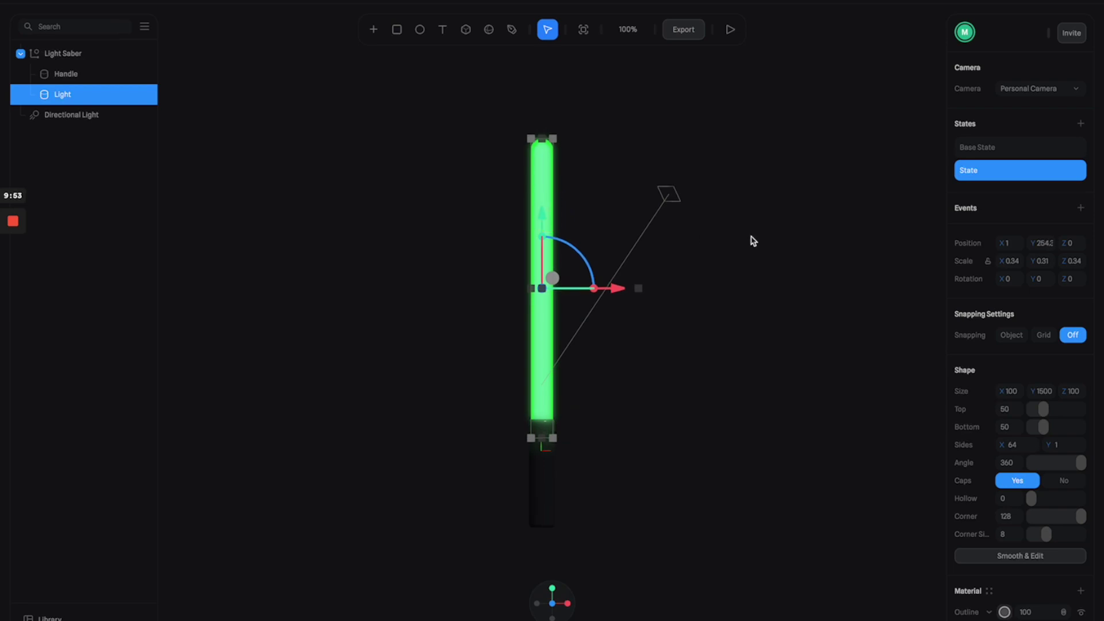
click(971, 148)
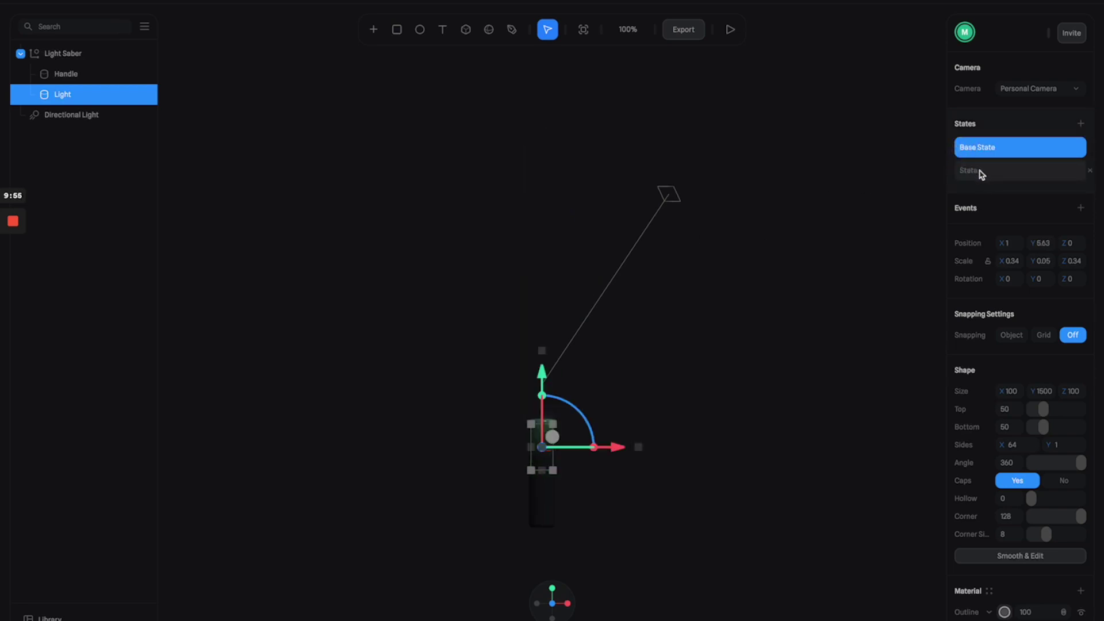
click(979, 173)
click(984, 151)
click(980, 170)
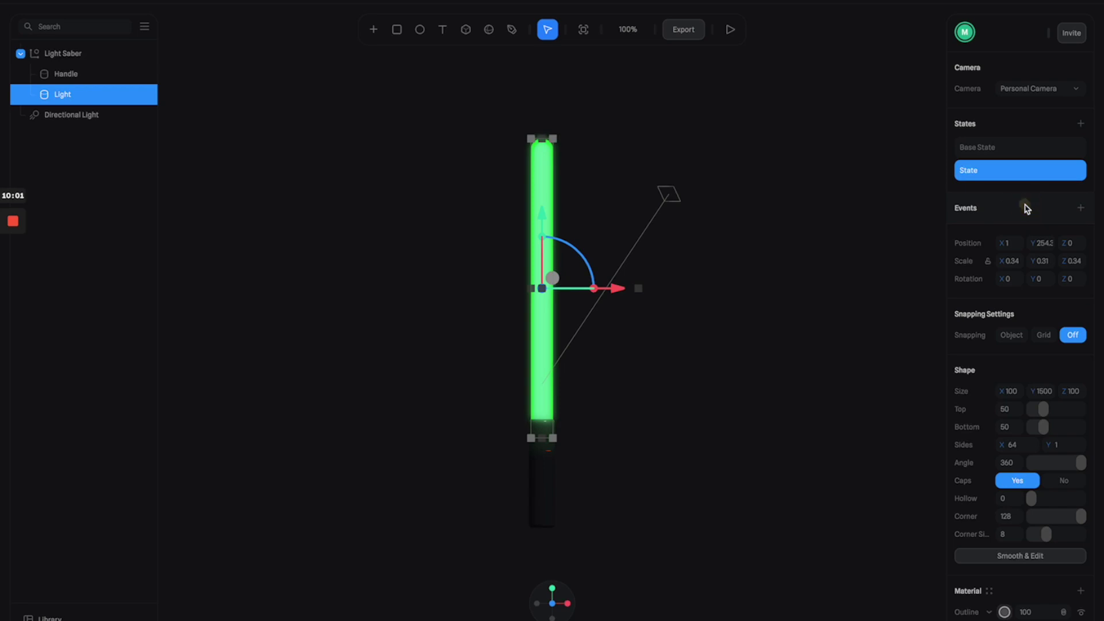
- Add a Start event to the Light that changes it to State, and preview the transition
click(1080, 208)
click(1011, 236)
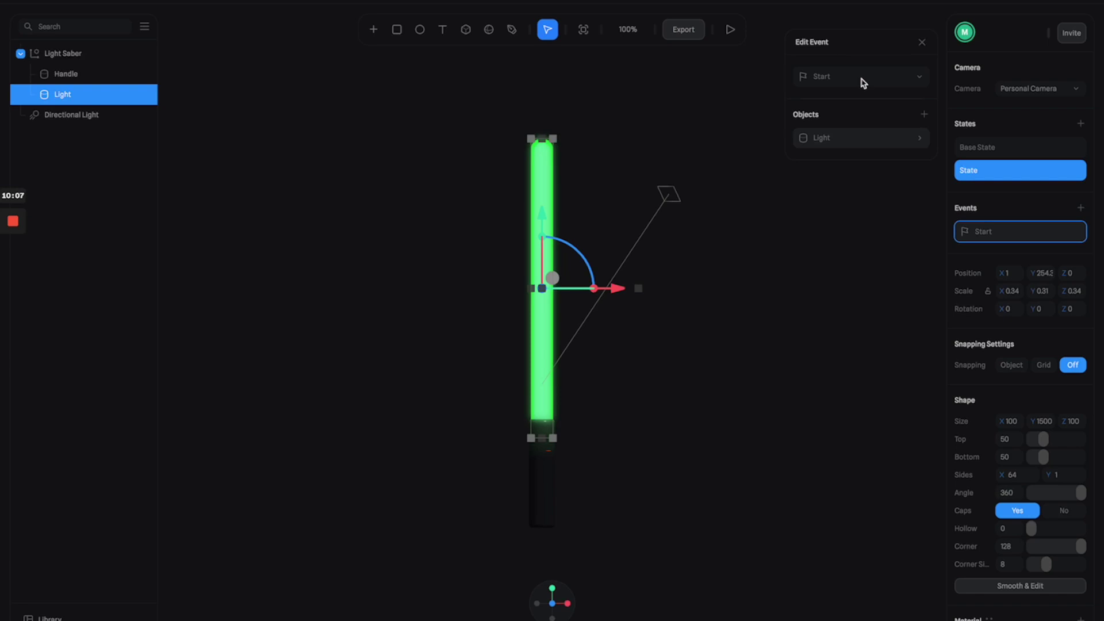
click(866, 137)
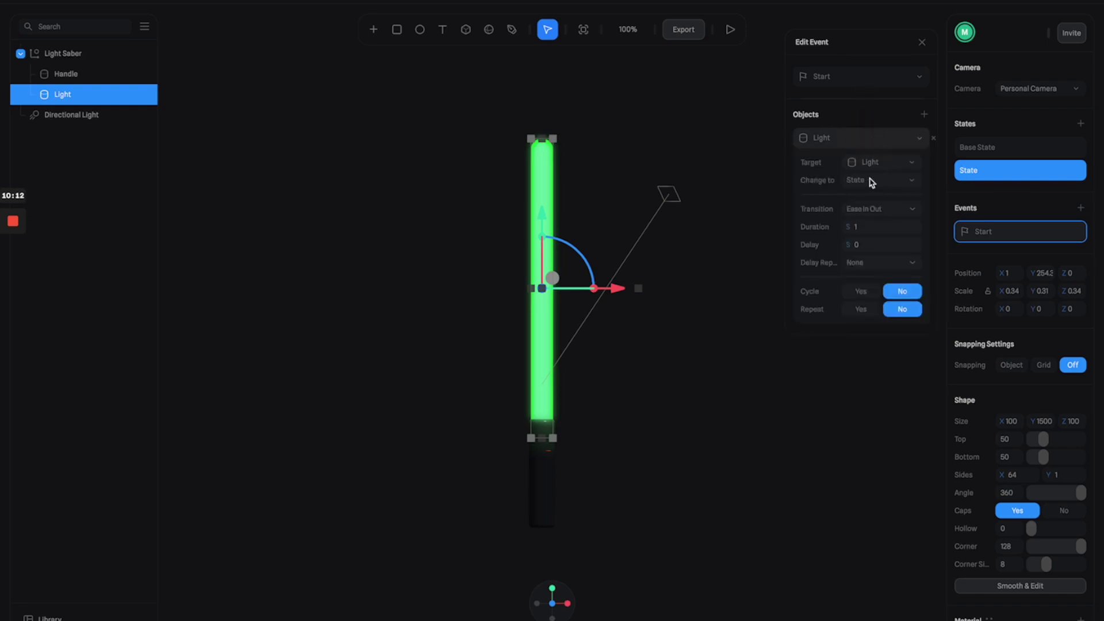
click(896, 181)
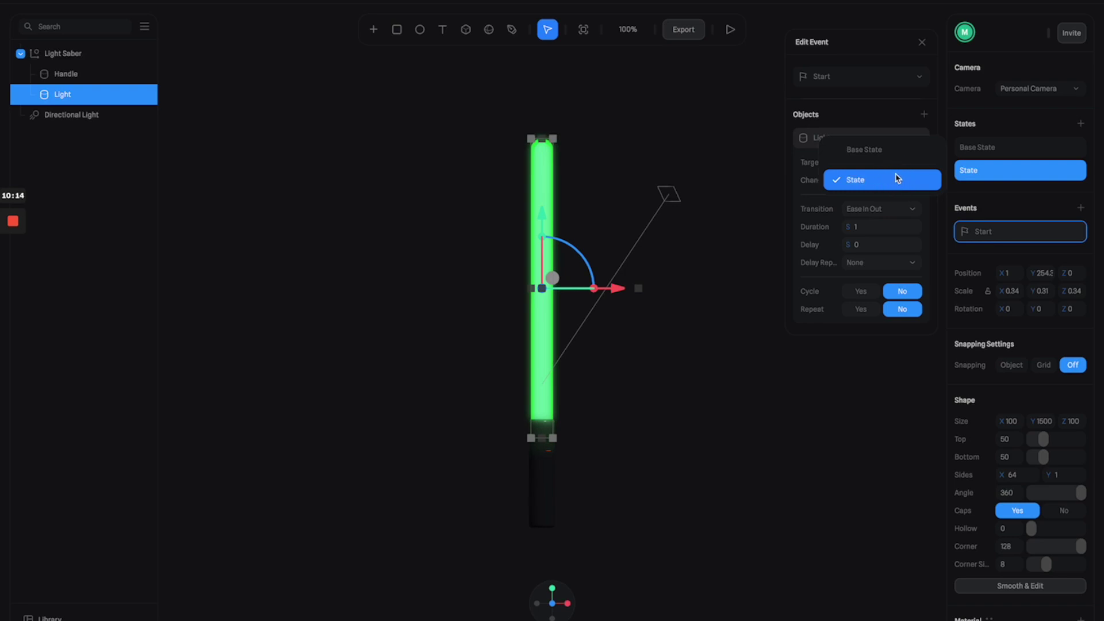
click(896, 179)
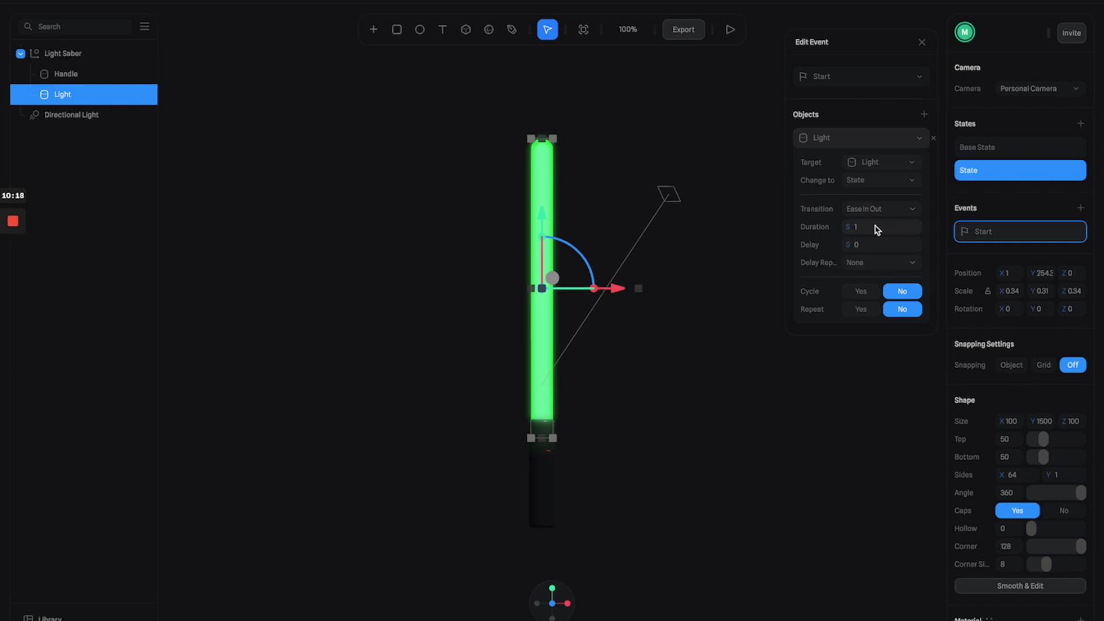
click(736, 30)
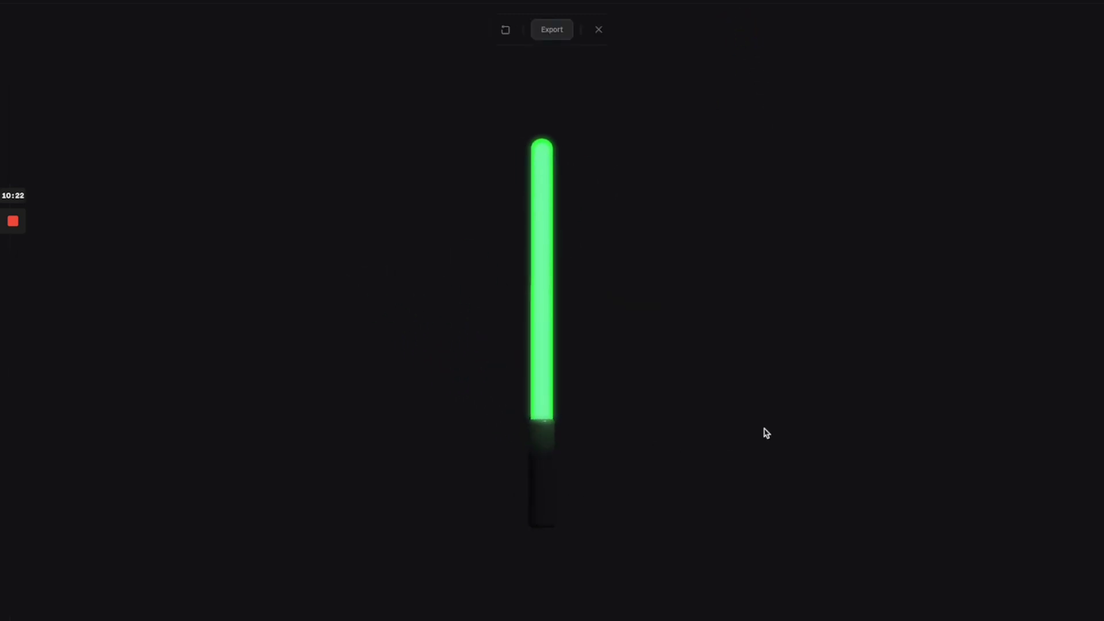
click(599, 30)
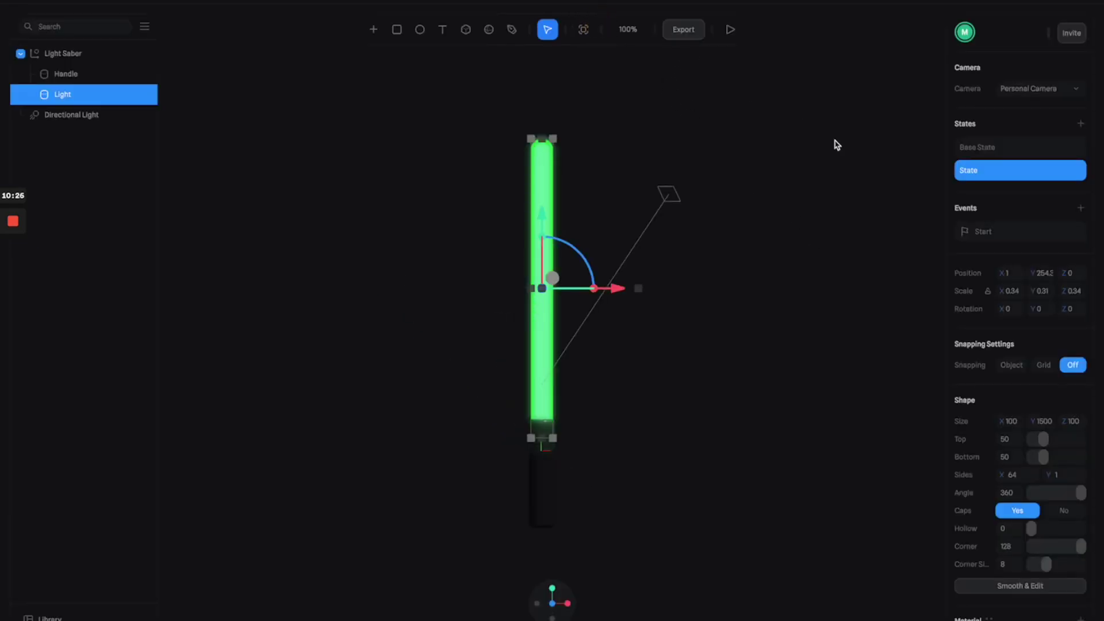
- Set the duration of the Light's Start event transition to 0.5 seconds and preview the scene
click(971, 232)
click(864, 228)
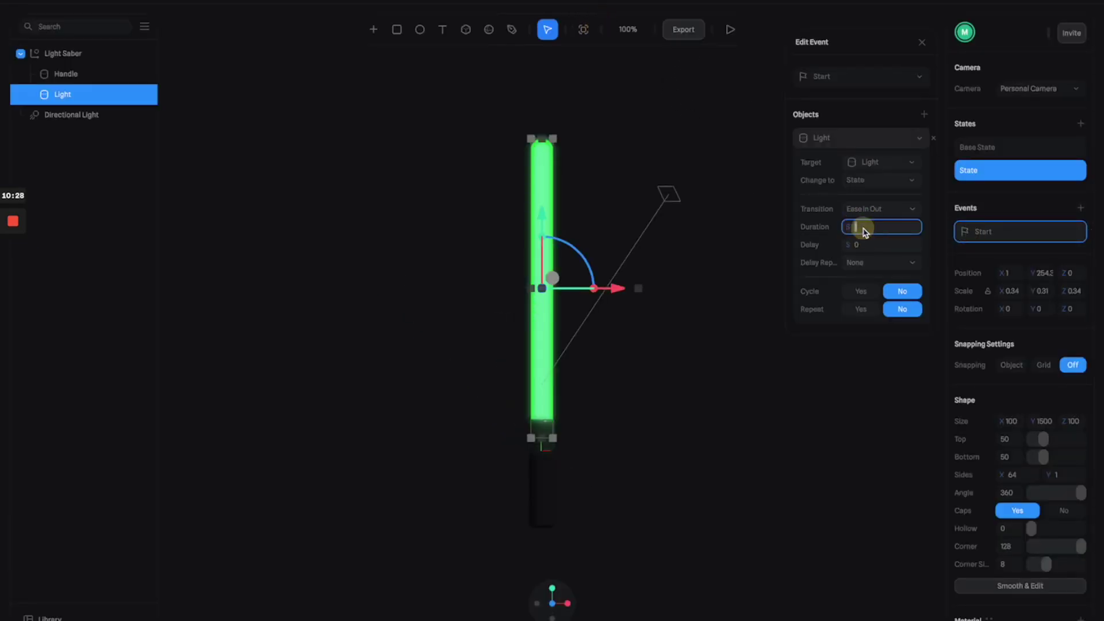
text(.5)
key(Return)
click(731, 29)
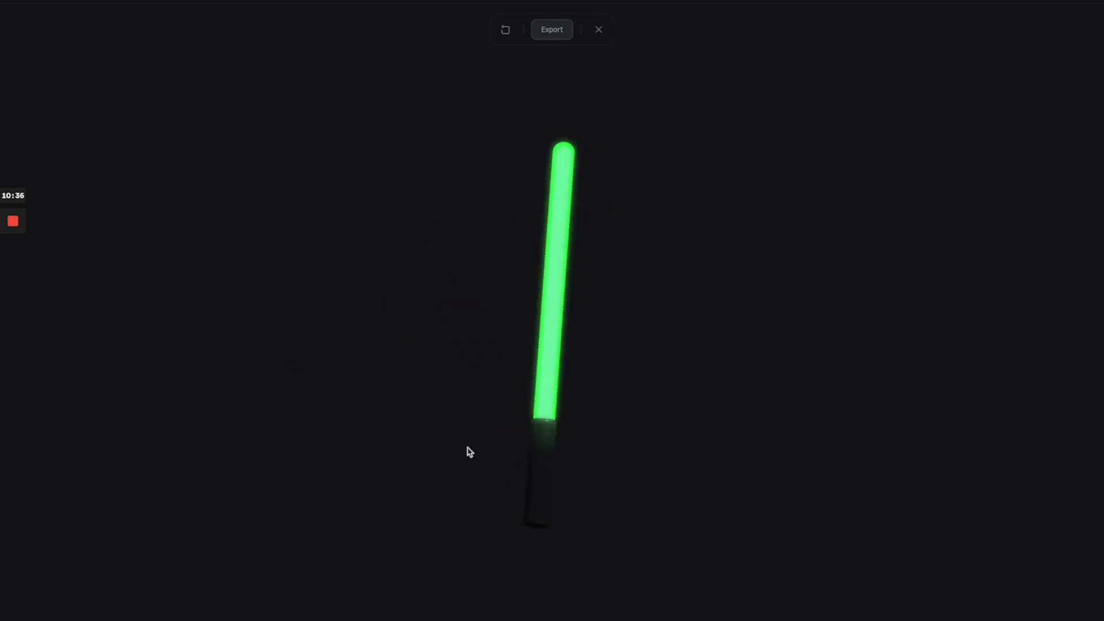
click(598, 29)
click(731, 245)
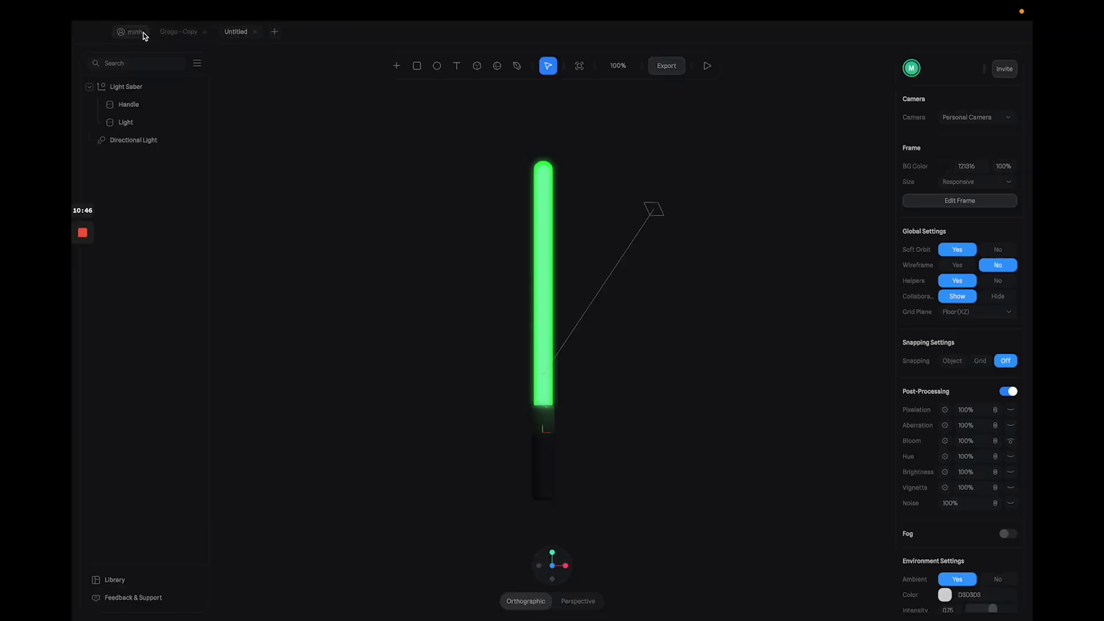
- Go to the library's ready-made scenes and show the complete Character category
click(137, 33)
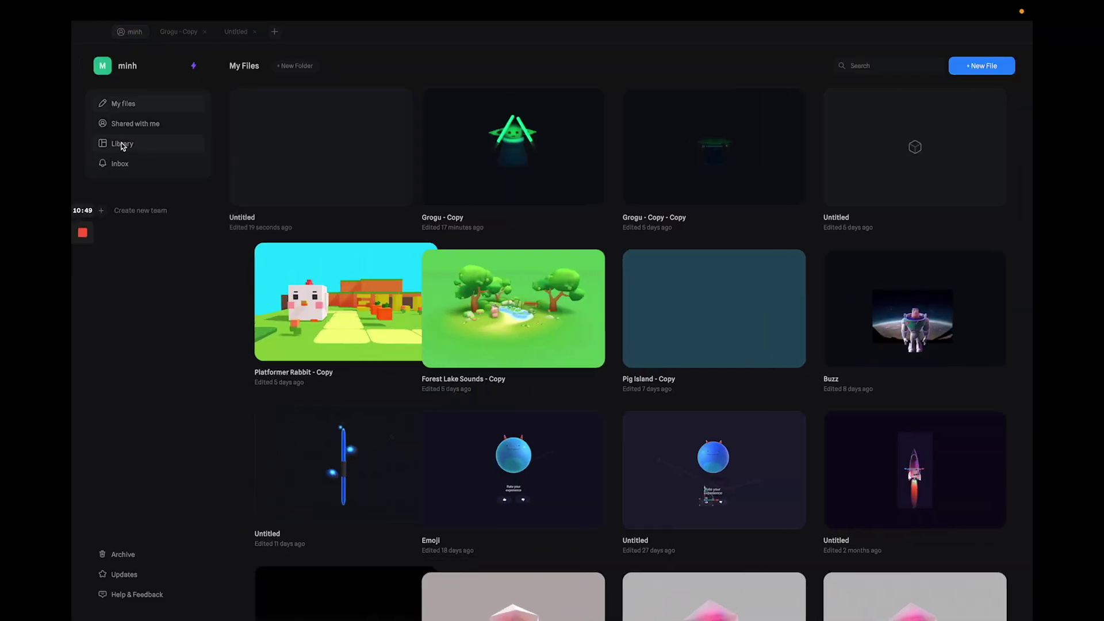
click(122, 145)
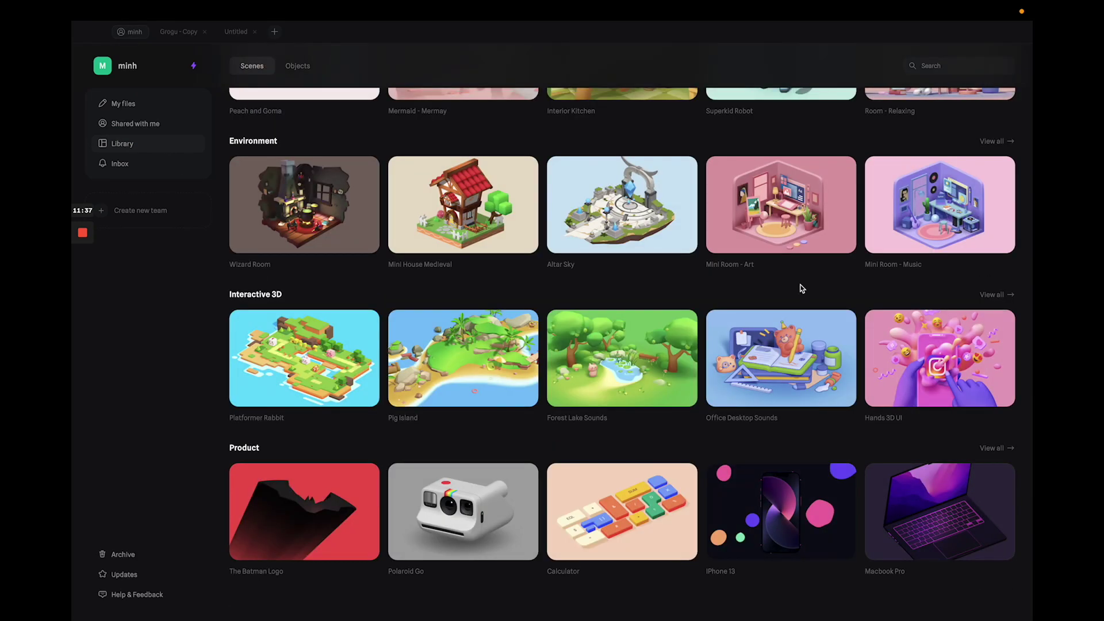
scroll(797, 292, up, 5)
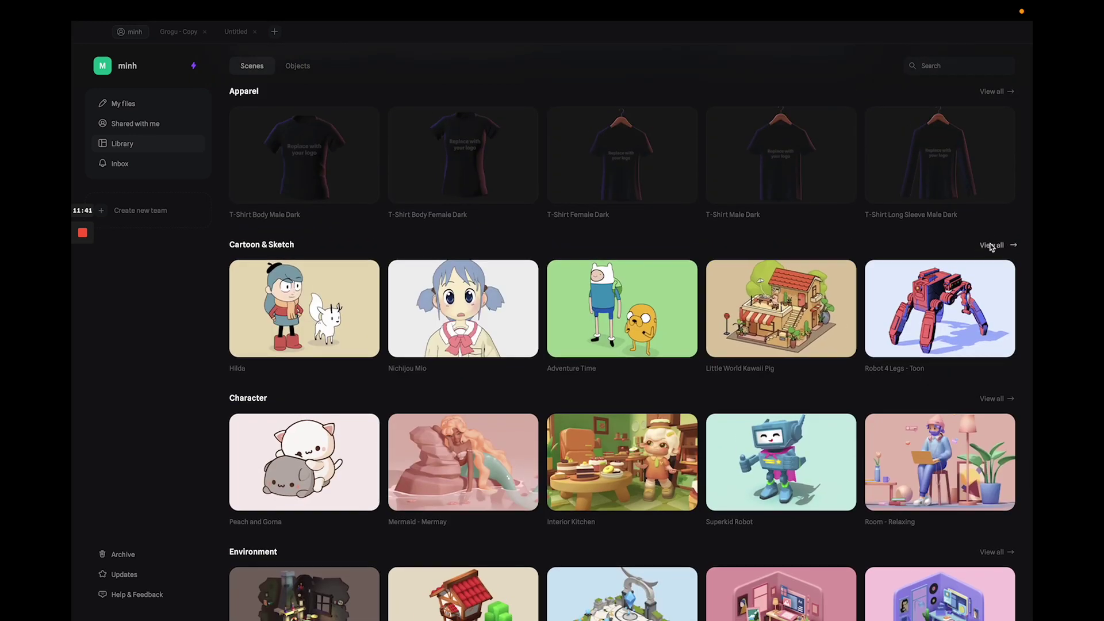
scroll(990, 246, down, 3)
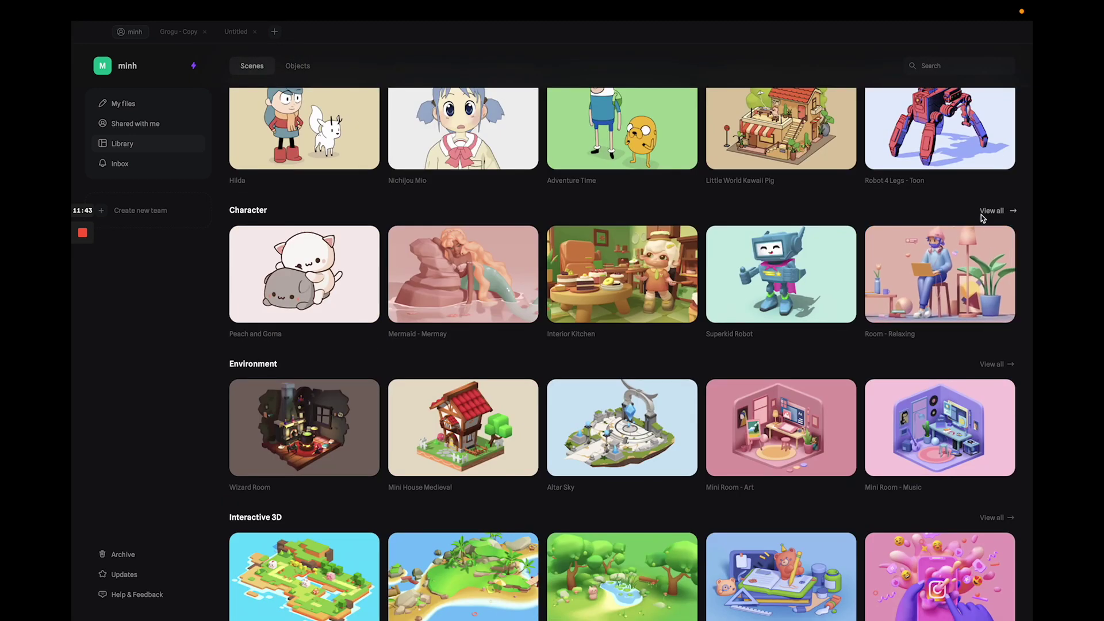
click(997, 211)
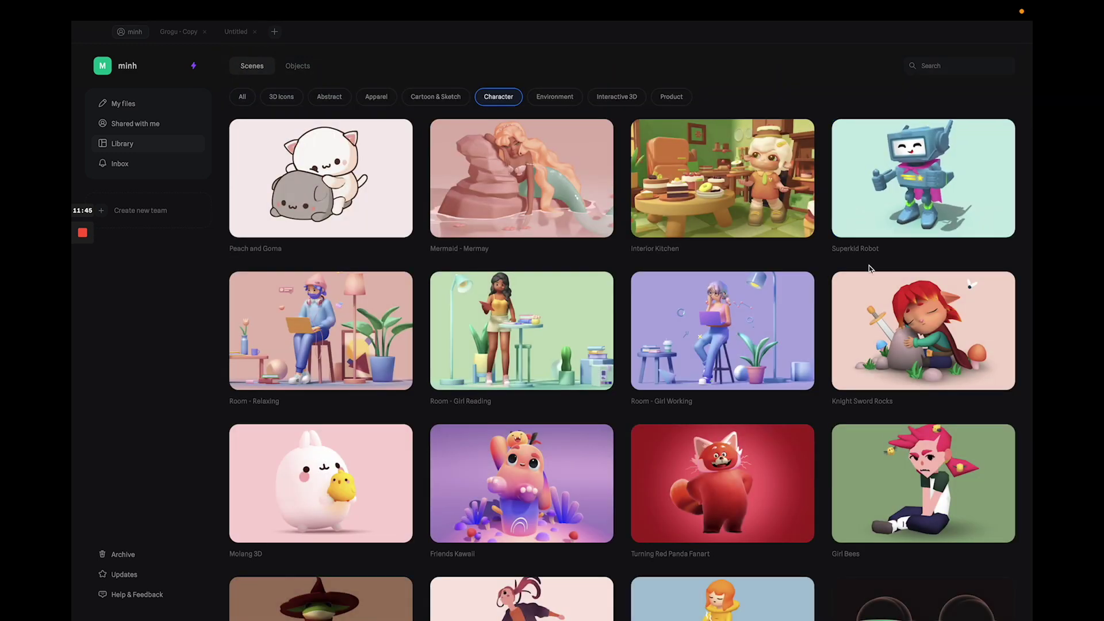
- Browse the Character scenes and open the Grogu scene
scroll(849, 279, down, 7)
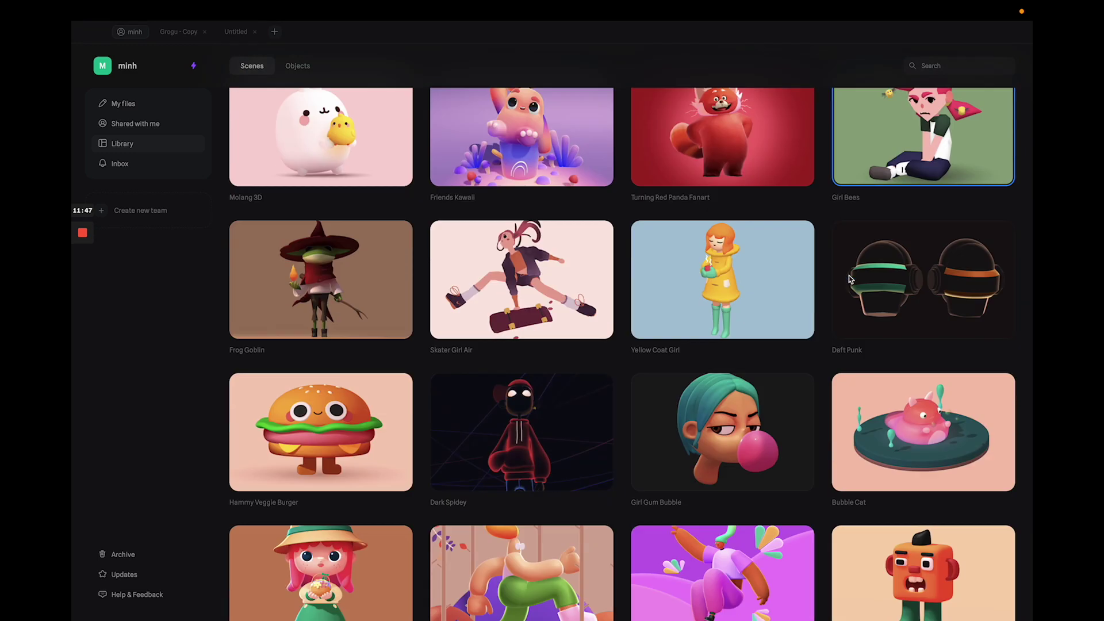
scroll(849, 280, down, 5)
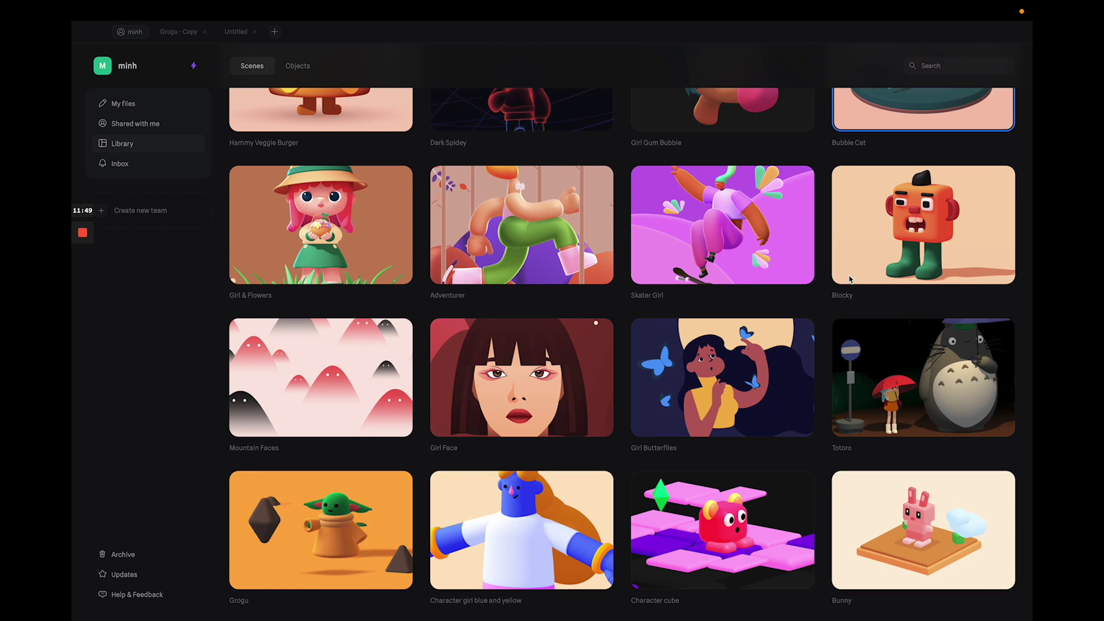
scroll(850, 280, down, 3)
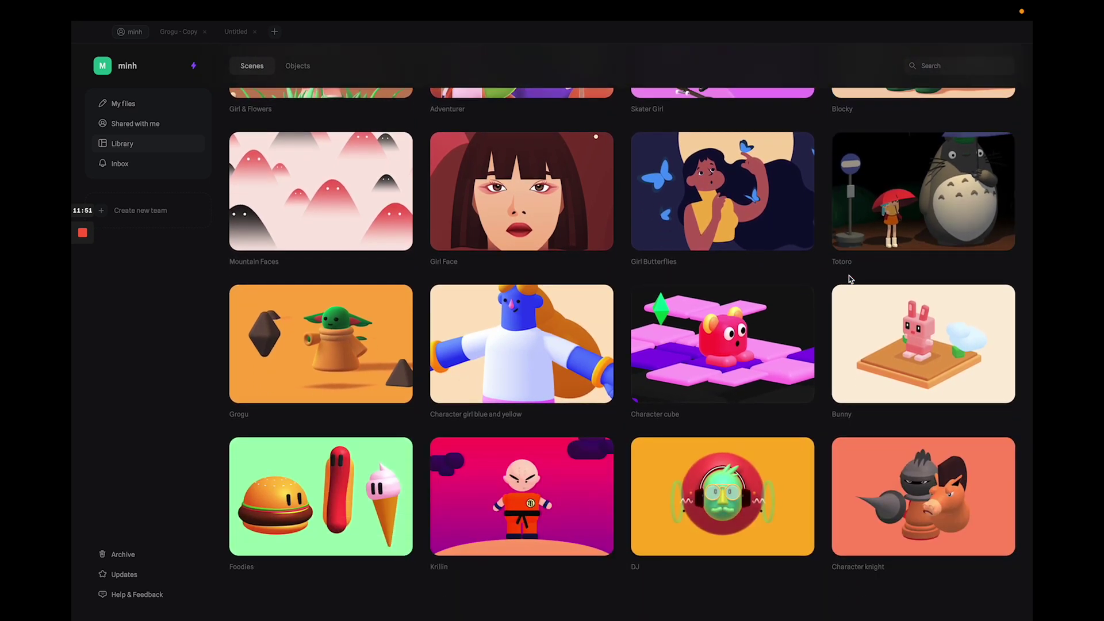
click(320, 336)
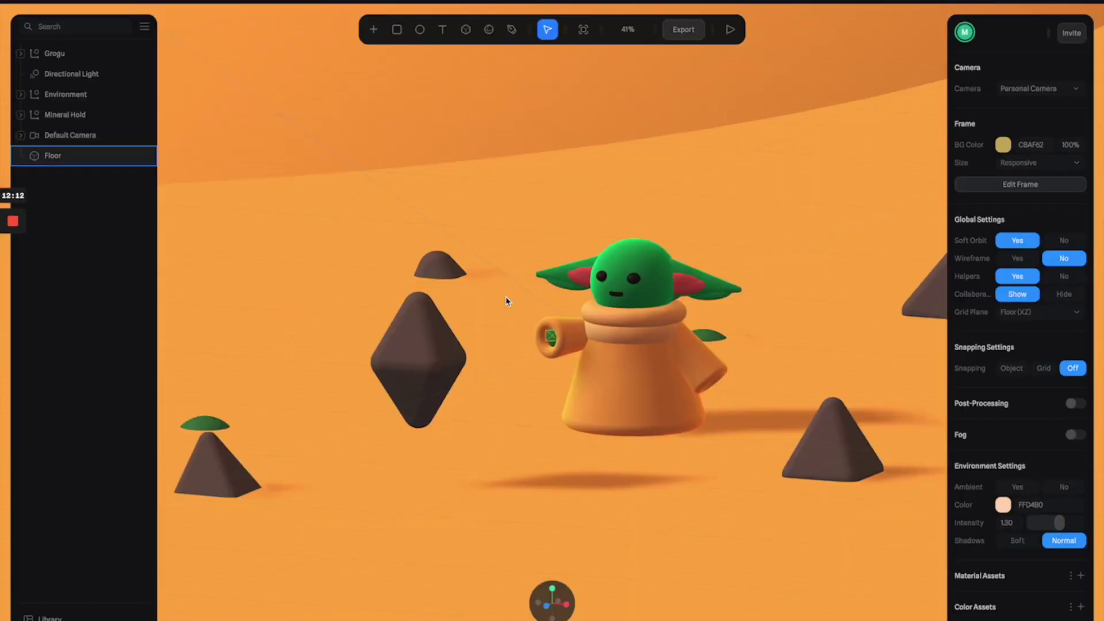
- View the Grogu scene from the front and delete the Mineral Hold group
click(626, 369)
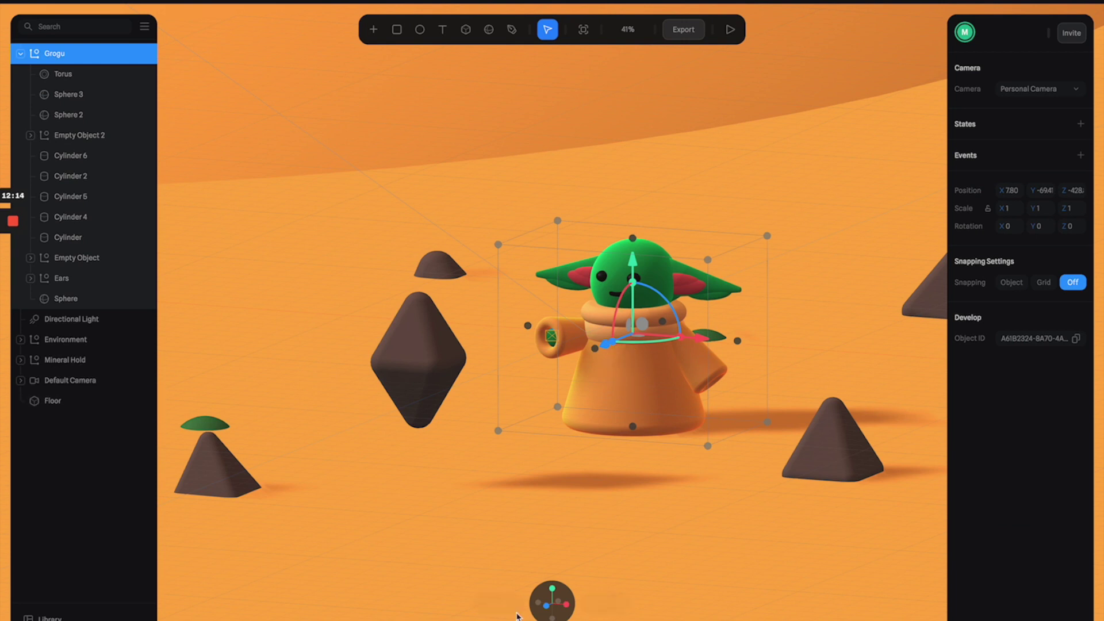
click(528, 600)
click(440, 343)
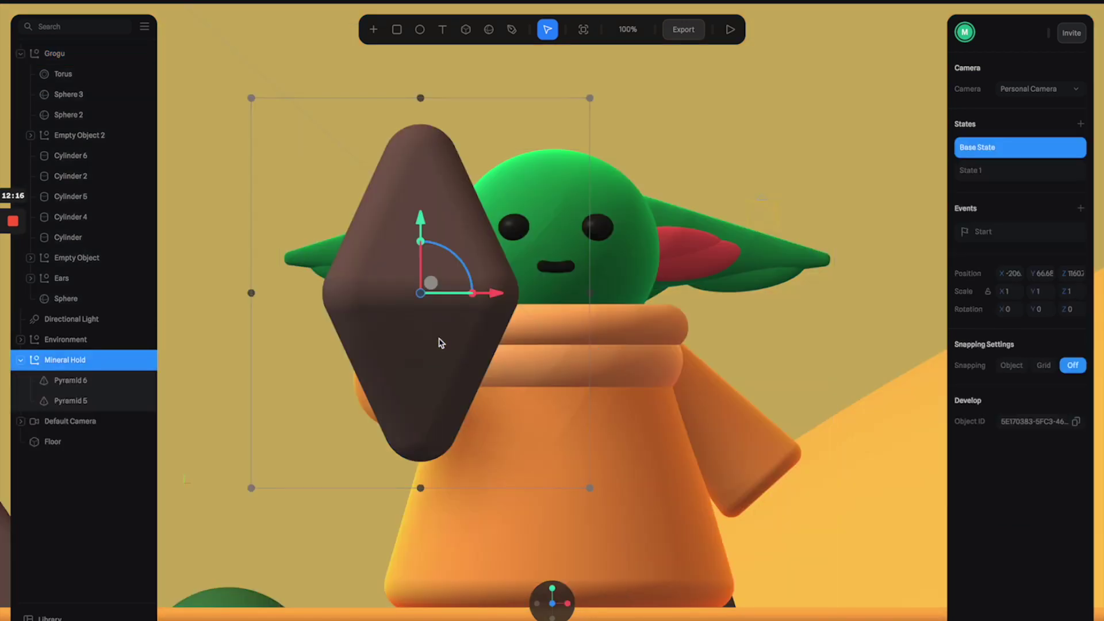
key(Delete)
- Copy the Grogu character into the lightsaber scene and raise it to about Y 136
click(741, 445)
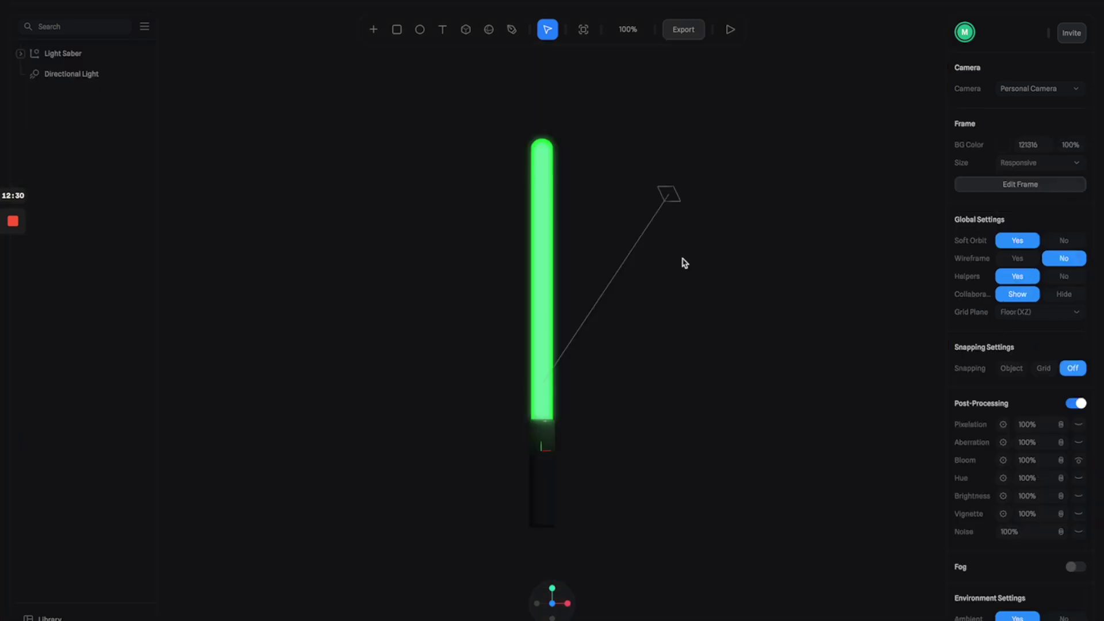
key(ctrl+v)
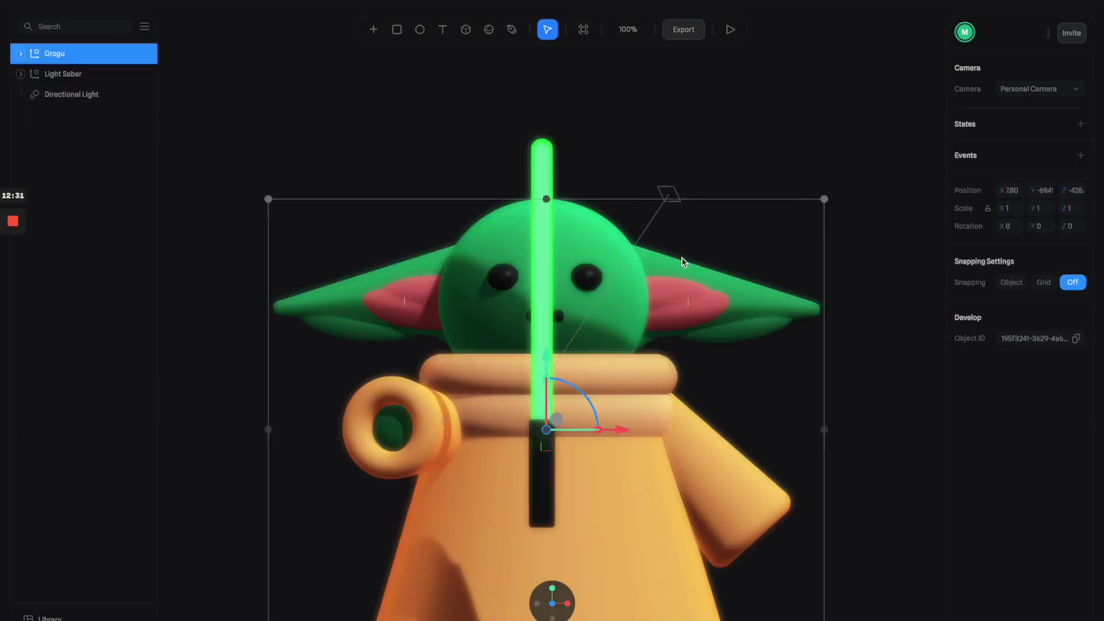
drag(547, 364, 545, 236)
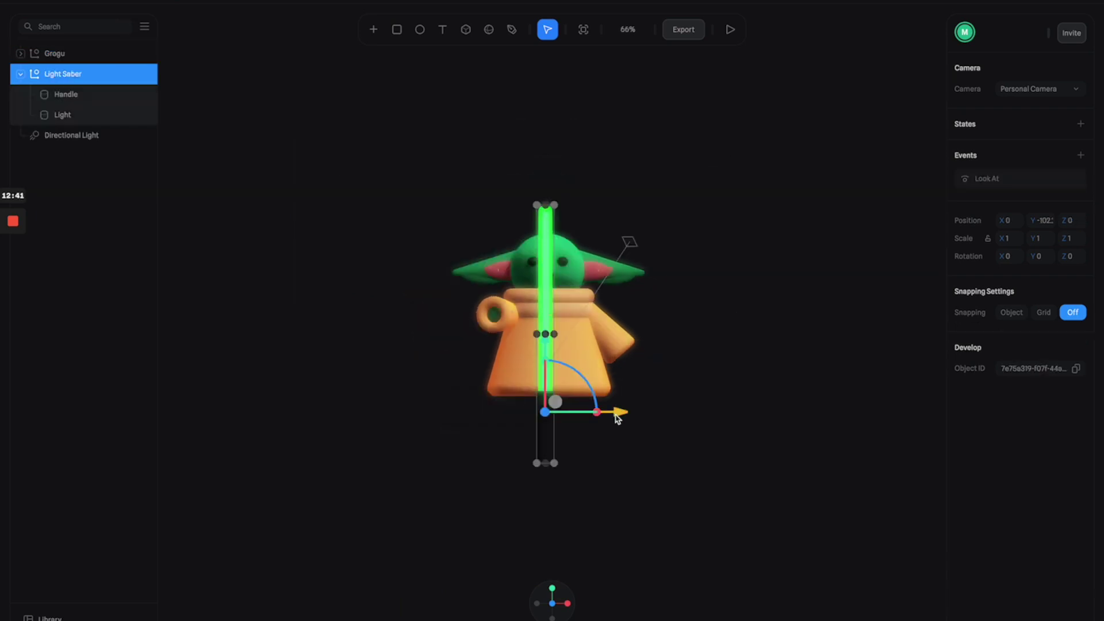
- Move the Light Saber clear of Grogu's raised-arm side and scale Grogu up proportionally to nearly the lightsaber's height
drag(616, 415, 488, 395)
click(575, 367)
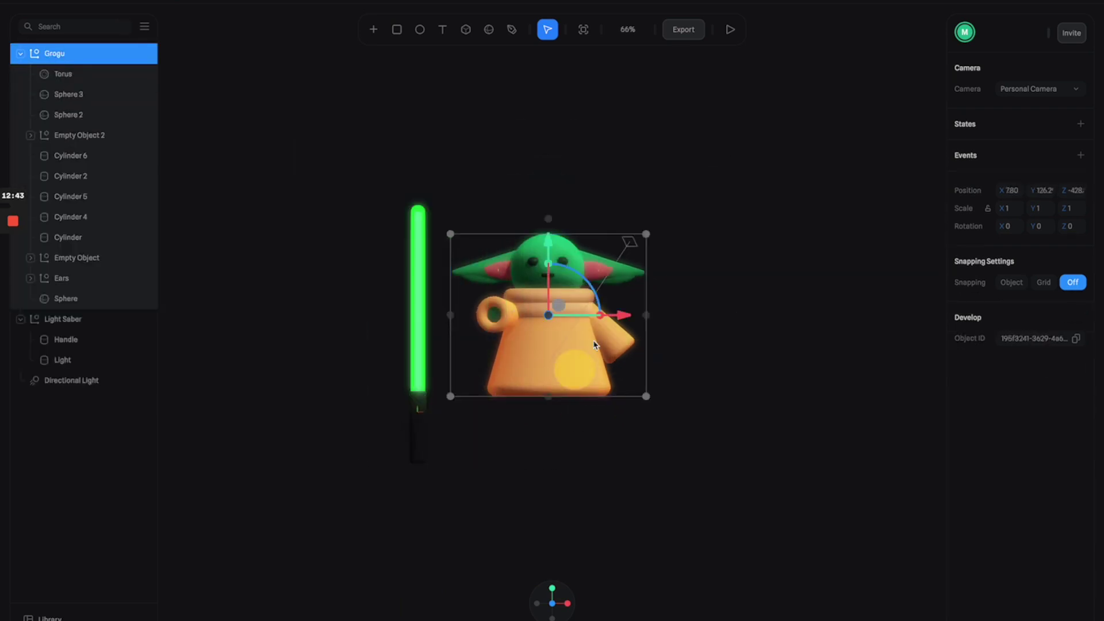
drag(648, 234, 671, 202)
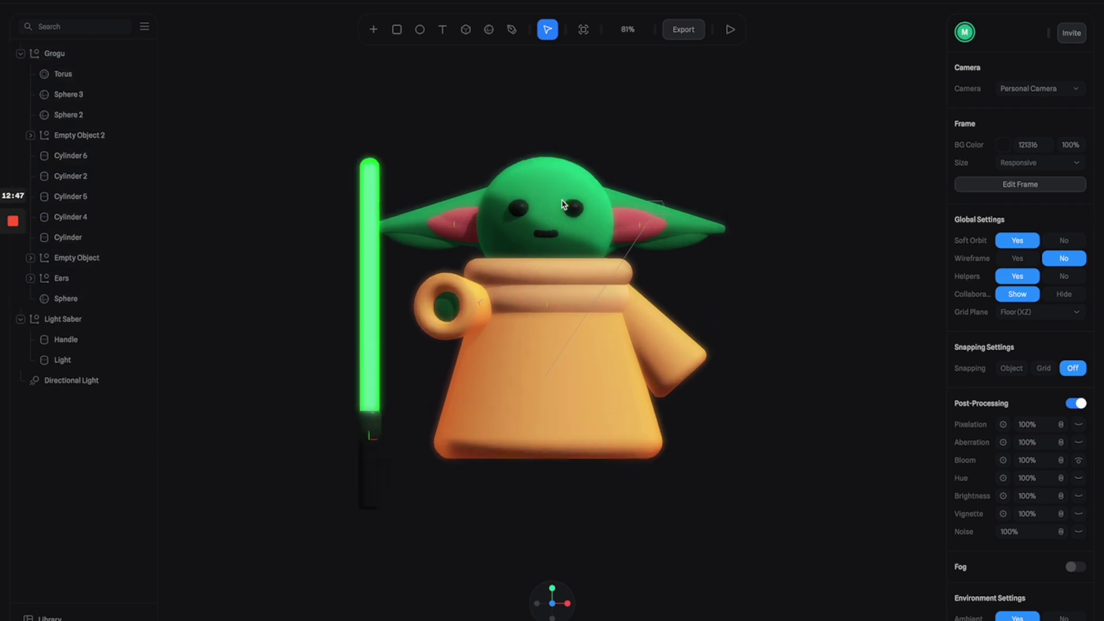
- Delete both of Grogu's arms, including the sleeve cylinder, the raised arm group and the remaining green arm
click(653, 338)
click(655, 338)
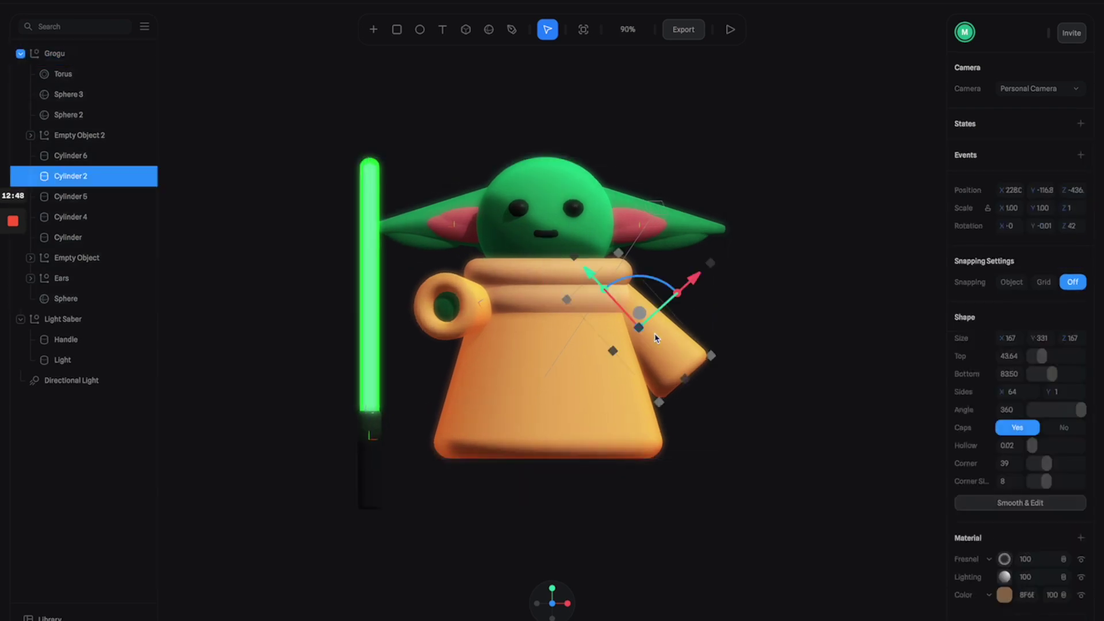
key(Delete)
click(445, 310)
click(448, 309)
key(Delete)
click(664, 345)
click(664, 345)
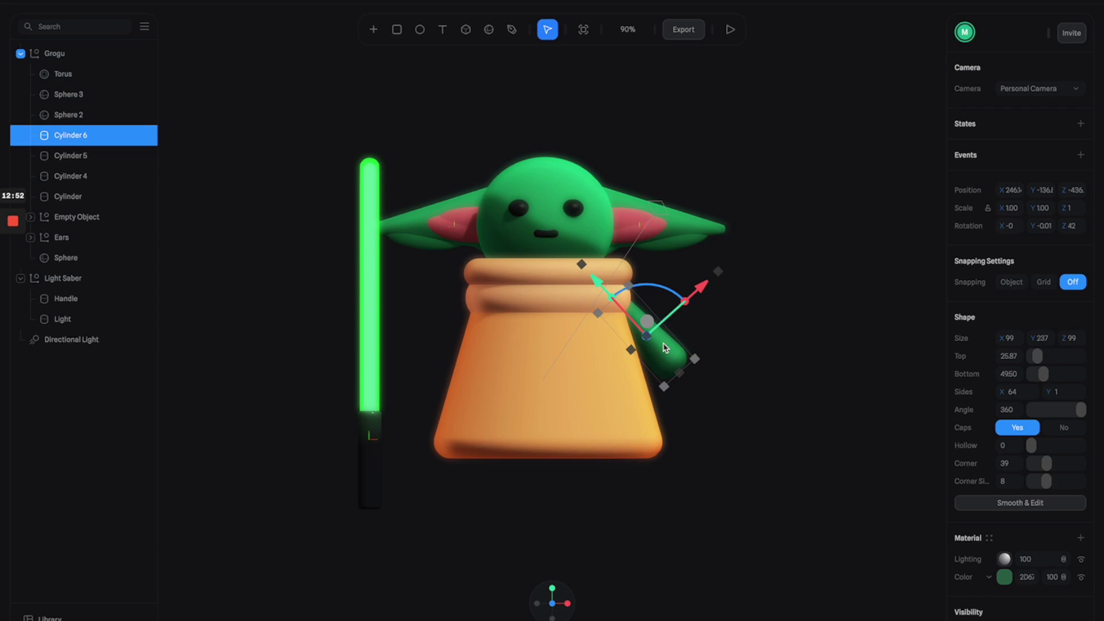
key(Delete)
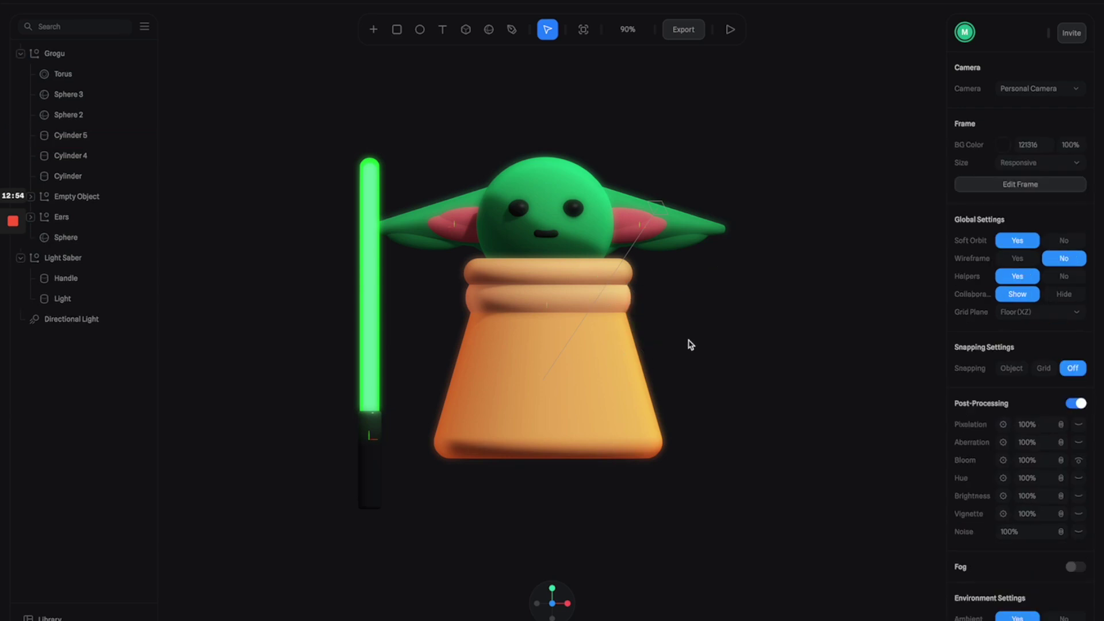
- Try a dark blue colour on Grogu's body cylinder and toggle its lighting and fresnel layers
double_click(610, 374)
scroll(1027, 527, down, 4)
click(1004, 383)
drag(972, 545, 1038, 544)
drag(1041, 460, 1050, 493)
click(1081, 366)
click(1082, 349)
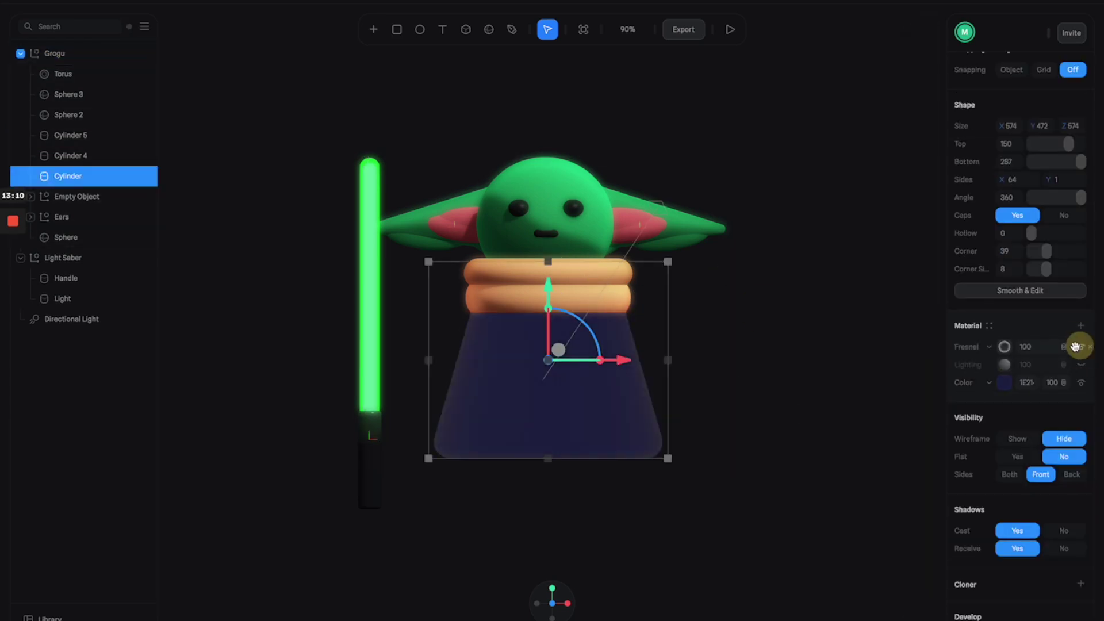
click(1081, 349)
- Try a blue colour on the lower collar ring of Grogu's robe
click(619, 299)
click(1004, 383)
drag(974, 545, 1034, 544)
drag(1038, 440, 1033, 468)
click(1032, 541)
click(626, 275)
click(618, 300)
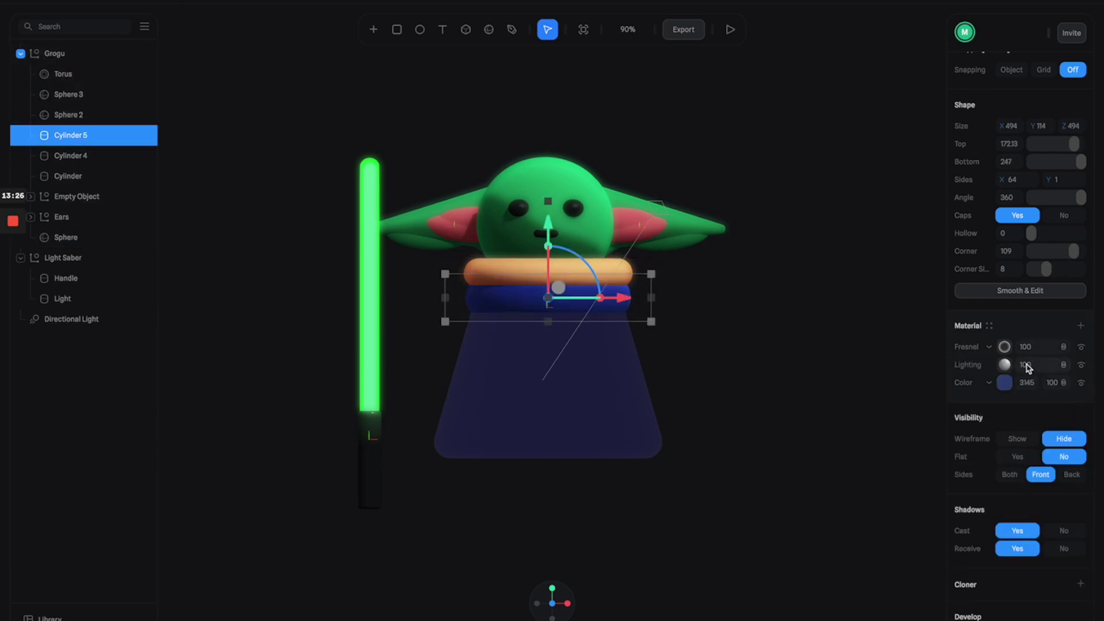
- Undo the colour and material layer changes on Grogu's body and lower collar ring
key(ctrl+z)
key(ctrl+z)
key(ctrl+z)
key(ctrl+z)
key(ctrl+z)
key(ctrl+z)
key(ctrl+z)
key(ctrl+z)
- Recolour Grogu's body cylinder to a very dark navy blue
double_click(609, 374)
scroll(1004, 563, down, 4)
click(1004, 383)
drag(972, 545, 1038, 544)
drag(1040, 460, 1044, 500)
- Recolour the lower collar ring saturated blue and the upper collar ring light periwinkle blue
click(587, 292)
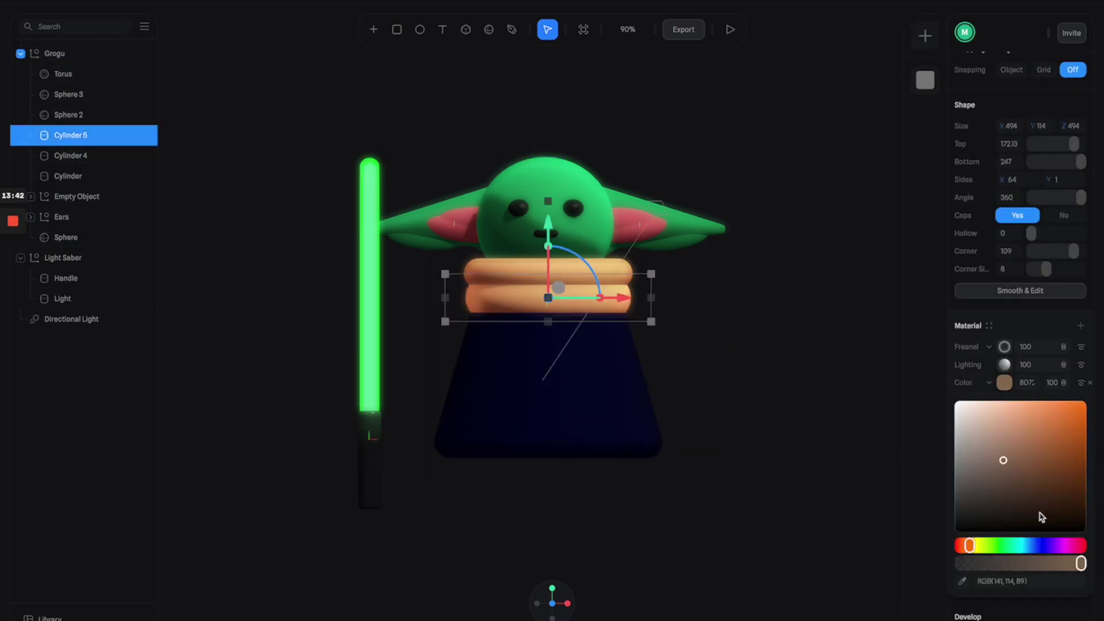
drag(970, 545, 1037, 544)
drag(1038, 454, 1042, 468)
click(472, 273)
drag(970, 544, 1038, 544)
mouse_move(1045, 454)
mouse_down()
mouse_move(1014, 449)
mouse_move(1013, 429)
mouse_up()
- Recolour the pink inner parts of both Grogu's ears dark green
click(634, 226)
double_click(633, 227)
click(1003, 468)
drag(1045, 564, 1045, 577)
click(436, 227)
click(109, 237)
click(78, 381)
click(813, 259)
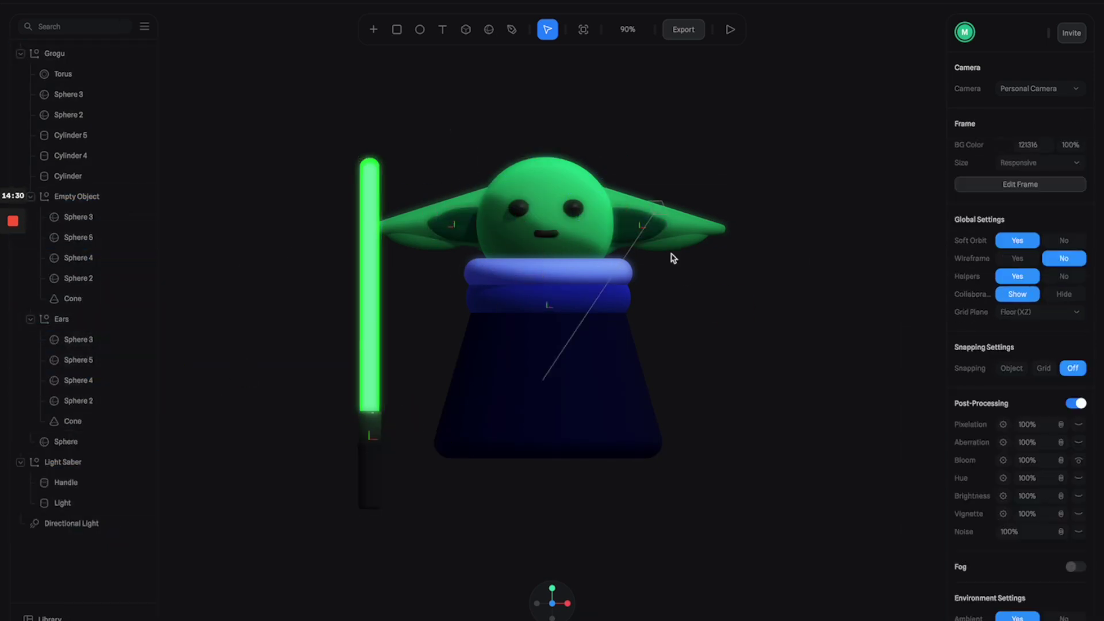
- Lower Grogu slightly and raise the Light Saber beside the body so its handle sits at arm height
click(581, 322)
drag(548, 241, 548, 251)
click(371, 368)
drag(374, 372, 387, 267)
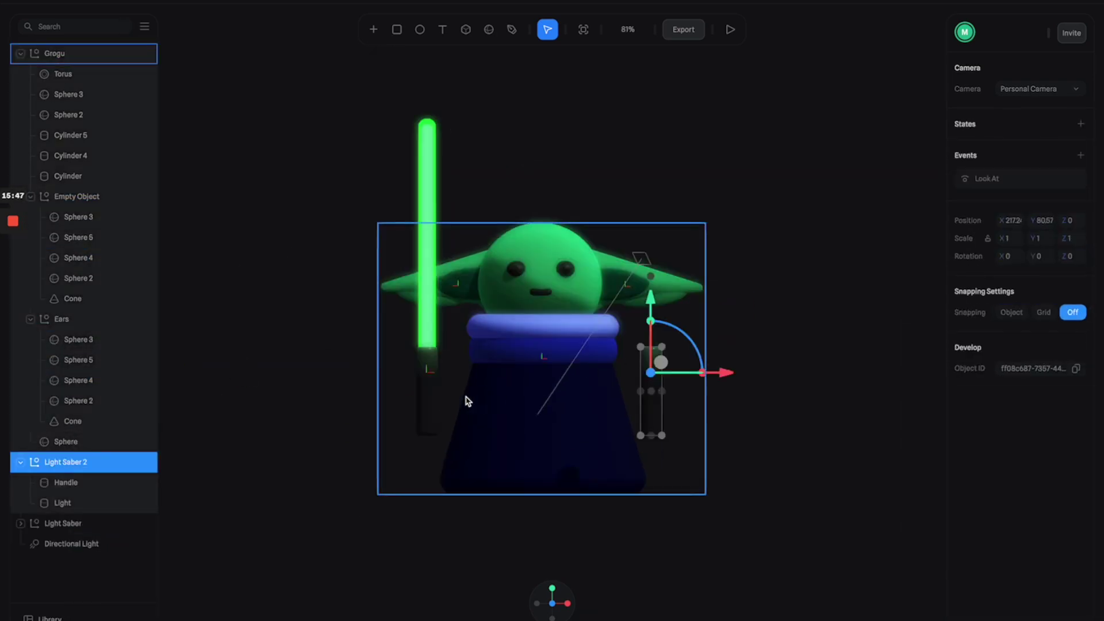
- Replace the Light Saber copy with a fresh duplicate and place it on Grogu's other side at about X 212, Y 101
key(Delete)
click(433, 370)
key(ctrl+z)
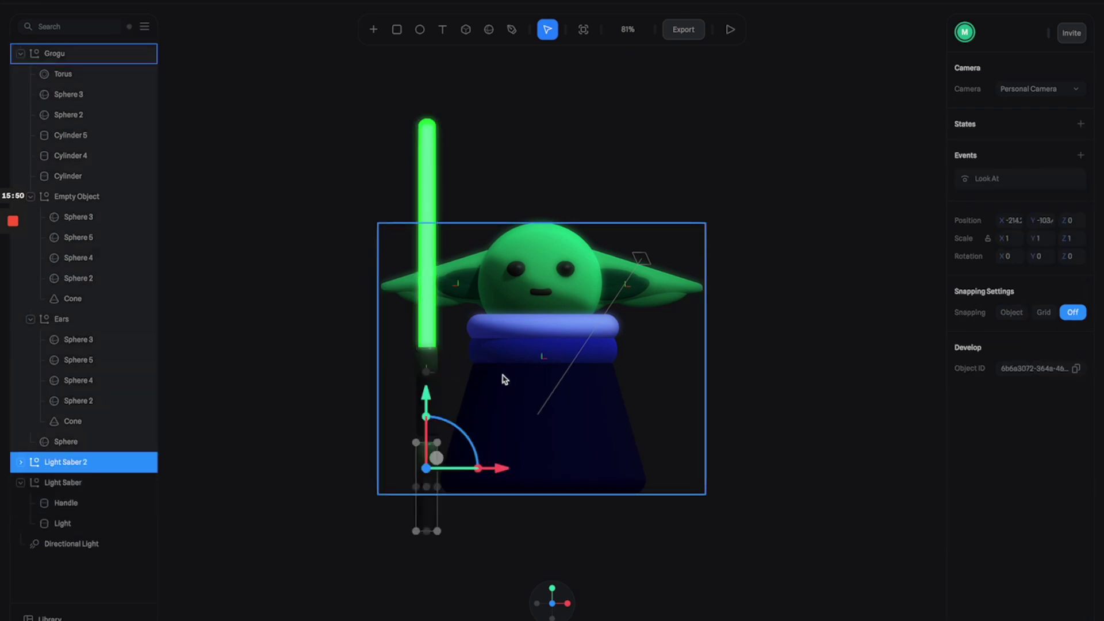
drag(497, 466, 730, 441)
drag(663, 393, 656, 289)
drag(731, 362, 722, 366)
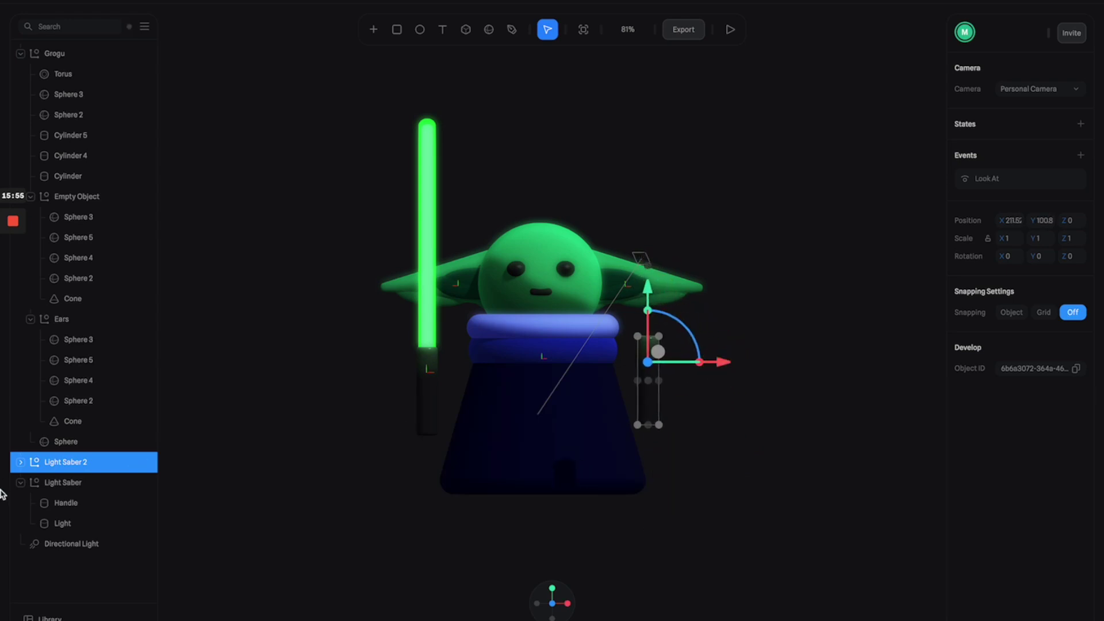
- Compare the two states of the Light in Light Saber 2 and check its Start event's transition settings
click(21, 462)
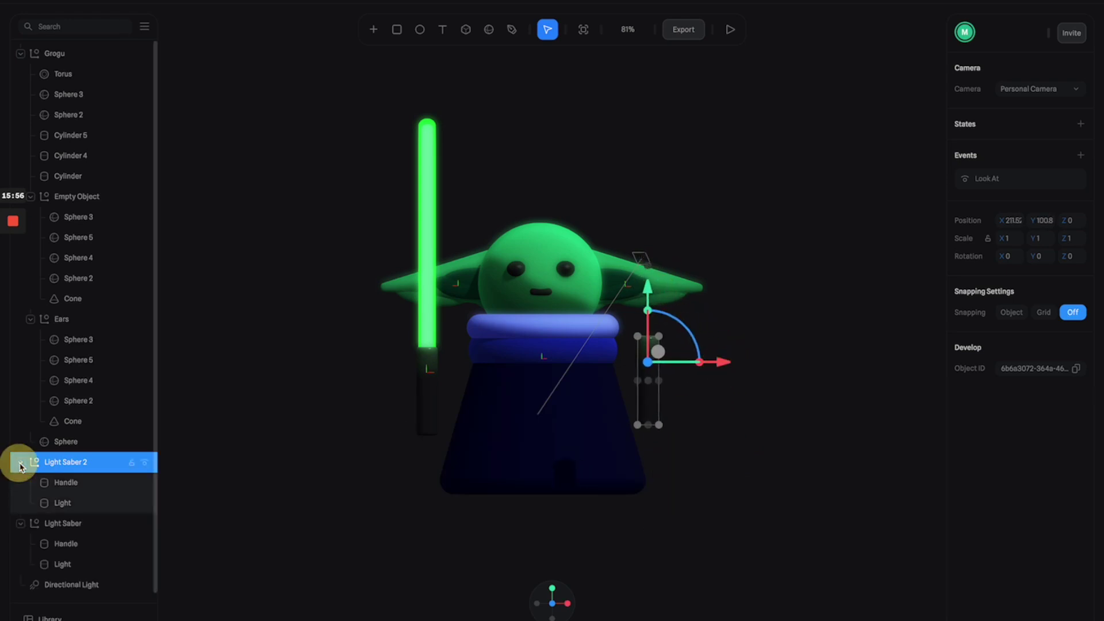
click(64, 503)
click(985, 172)
click(1004, 153)
click(1007, 171)
click(1001, 237)
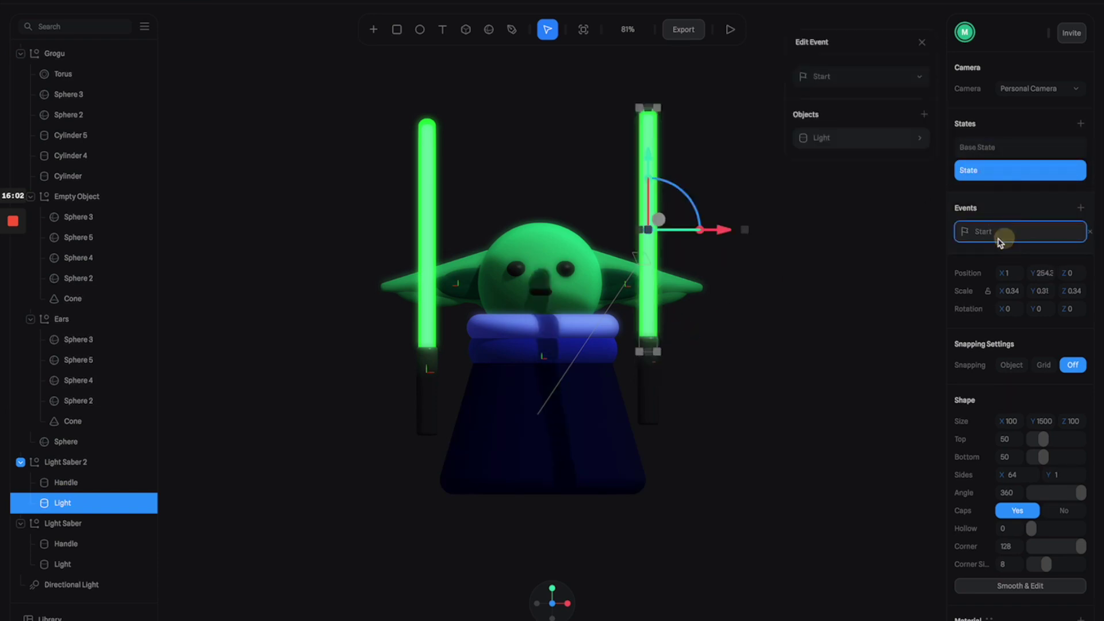
click(861, 138)
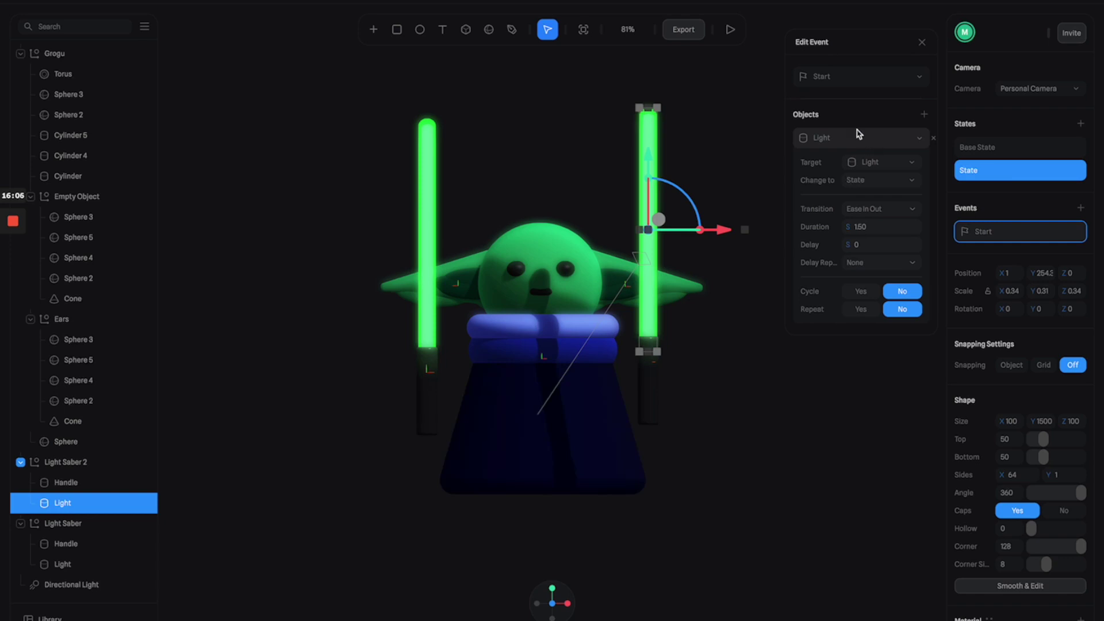
- Preview the scene with both lightsabers following the cursor
click(729, 31)
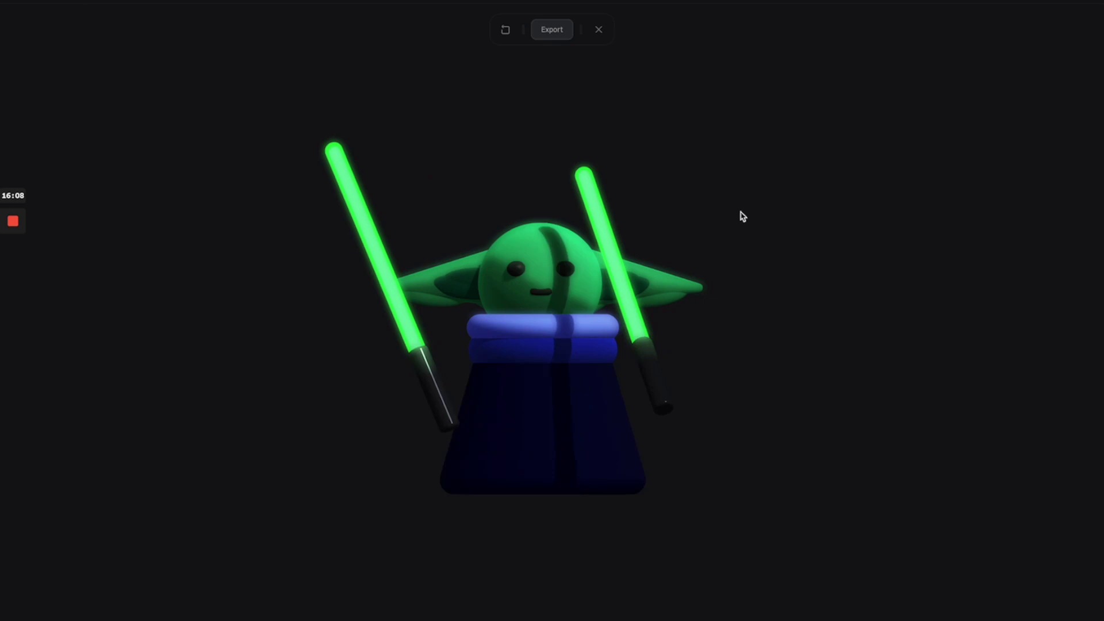
click(598, 30)
click(781, 152)
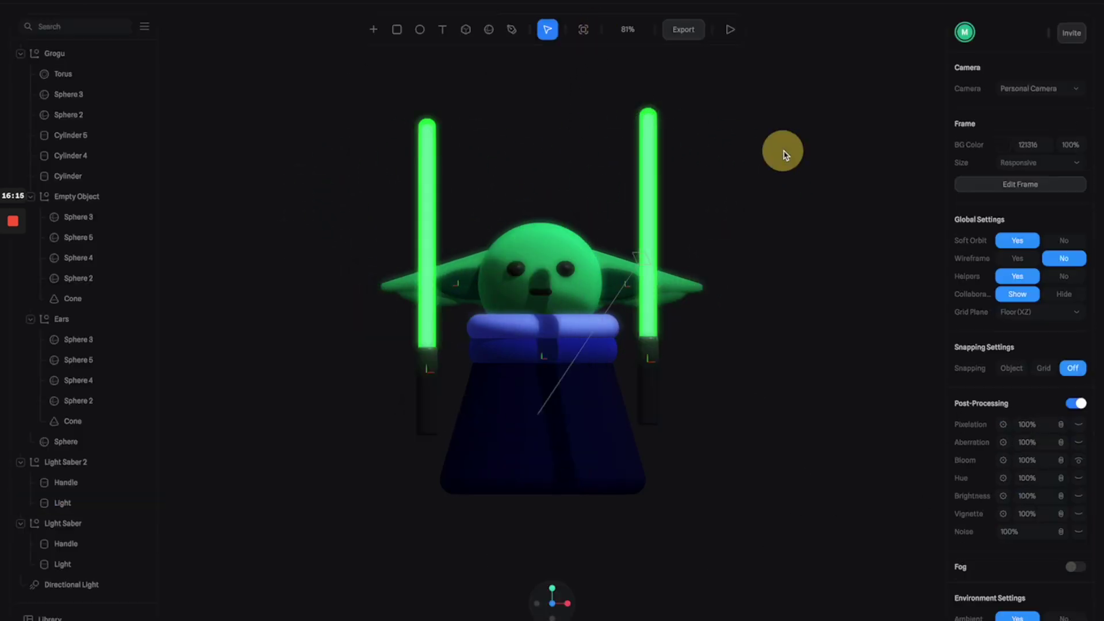
- Set the public URL's hover behaviour to Orbit Camera with sensitivity 10, update it, and preview the scene
click(684, 40)
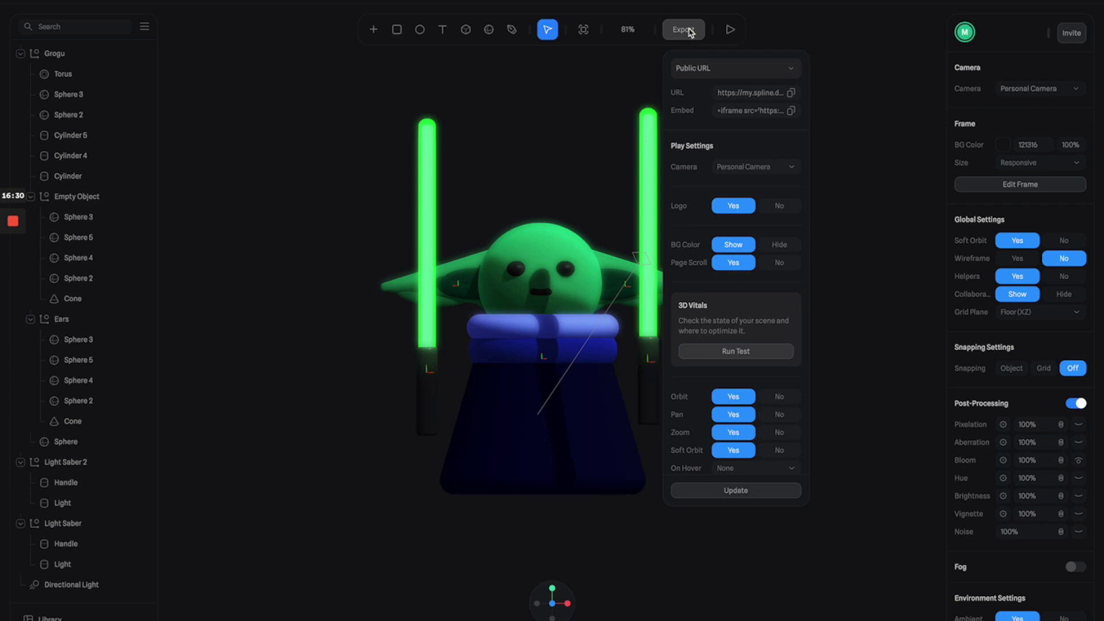
scroll(723, 334, down, 2)
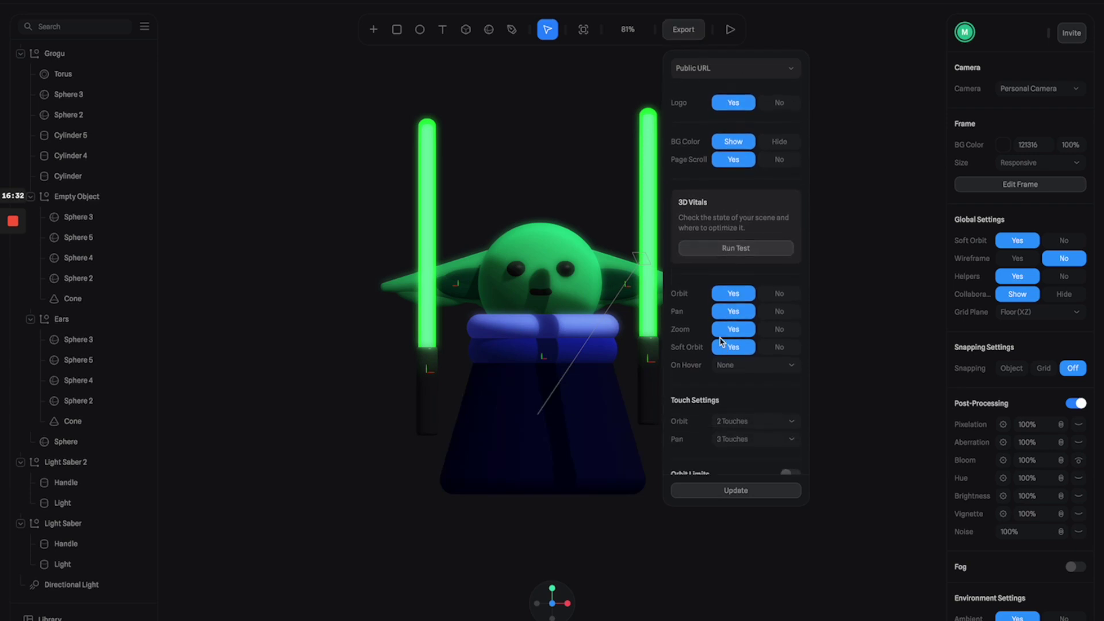
click(752, 367)
click(751, 378)
click(726, 384)
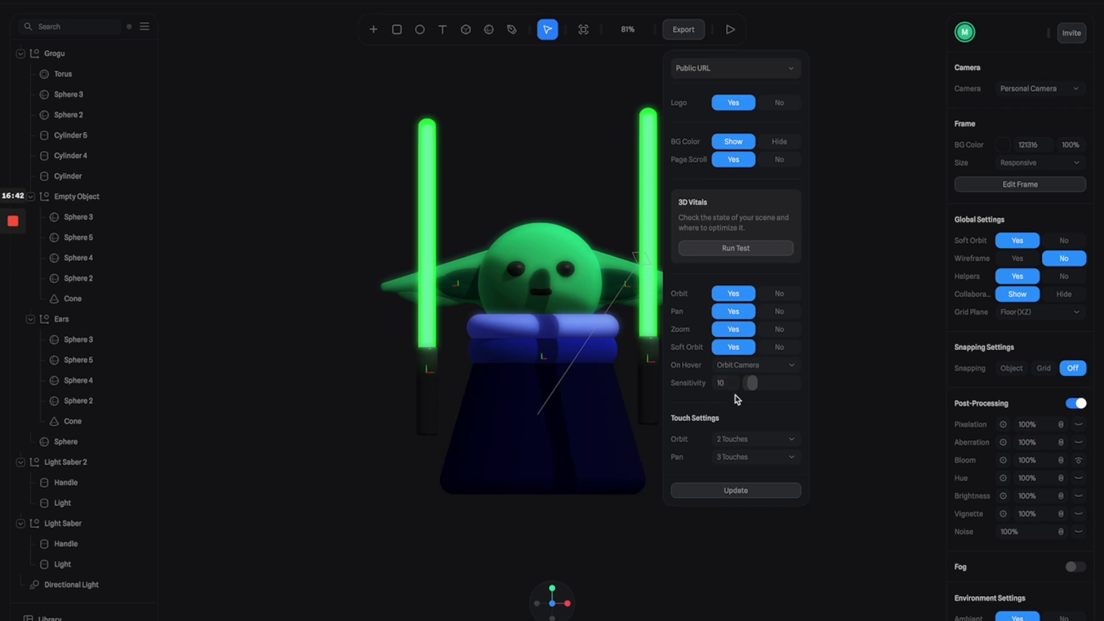
click(737, 494)
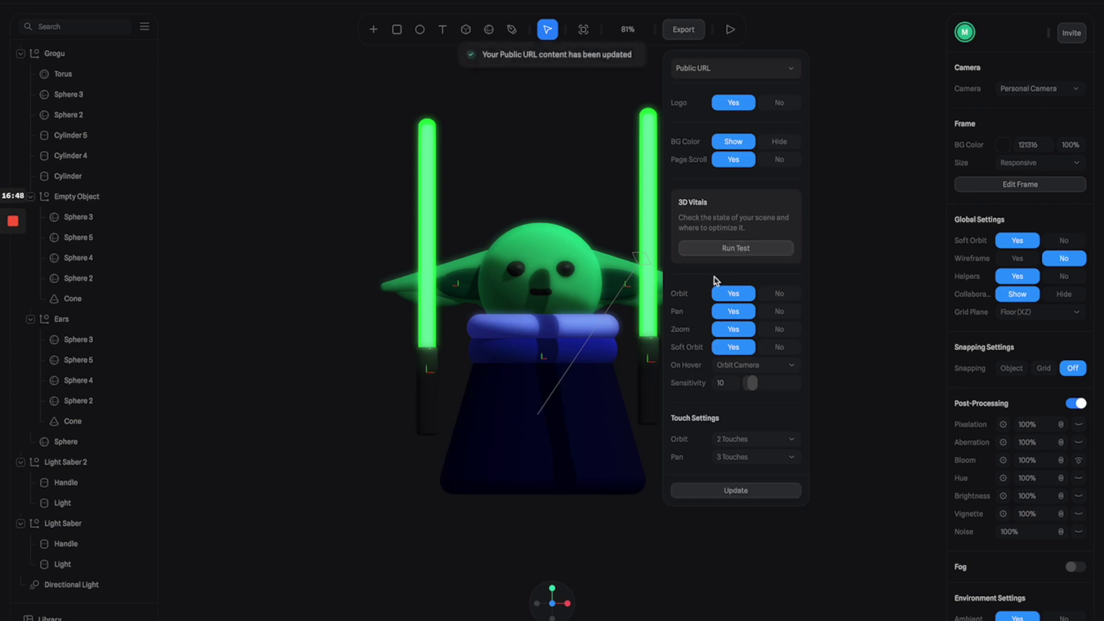
click(729, 31)
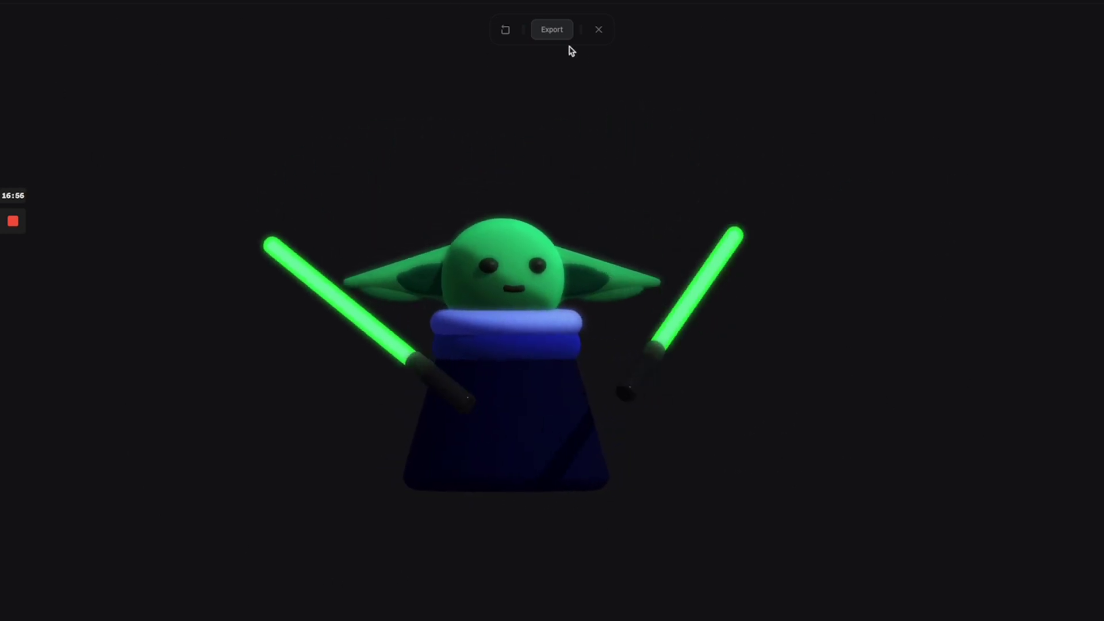
click(599, 30)
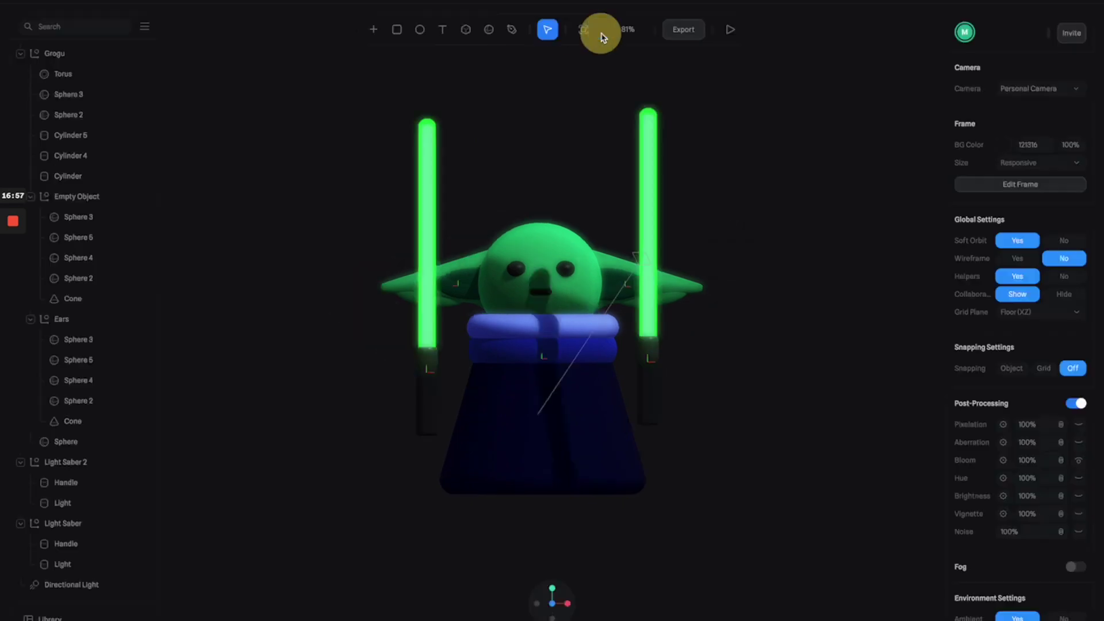
- Set the Orbit Camera hover sensitivity to 20 and update the public URL content
click(681, 34)
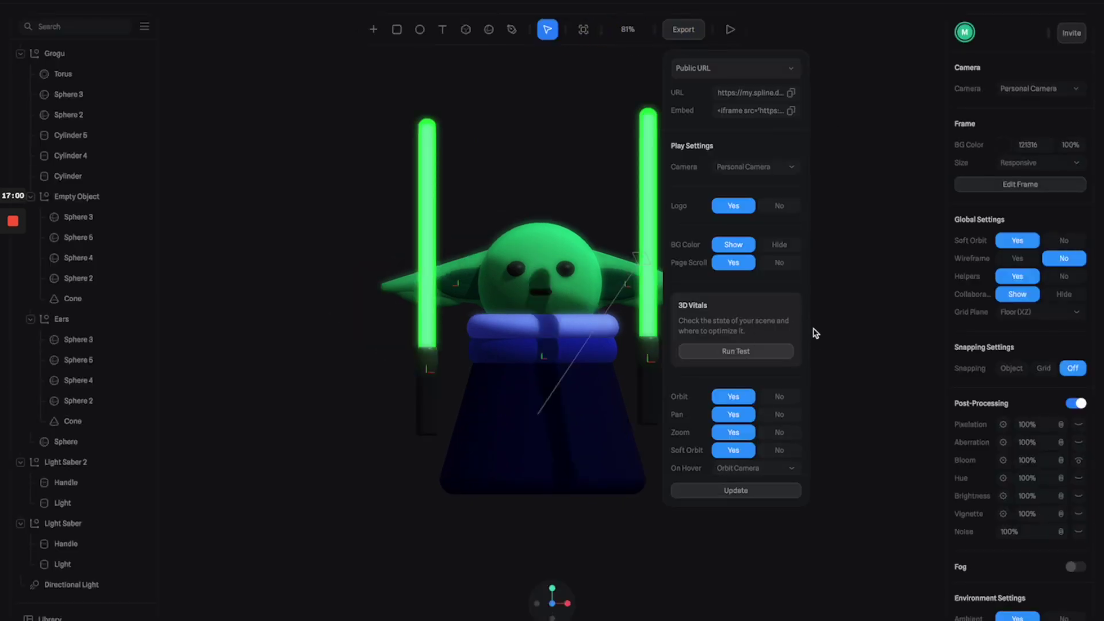
scroll(808, 430, down, 3)
click(736, 370)
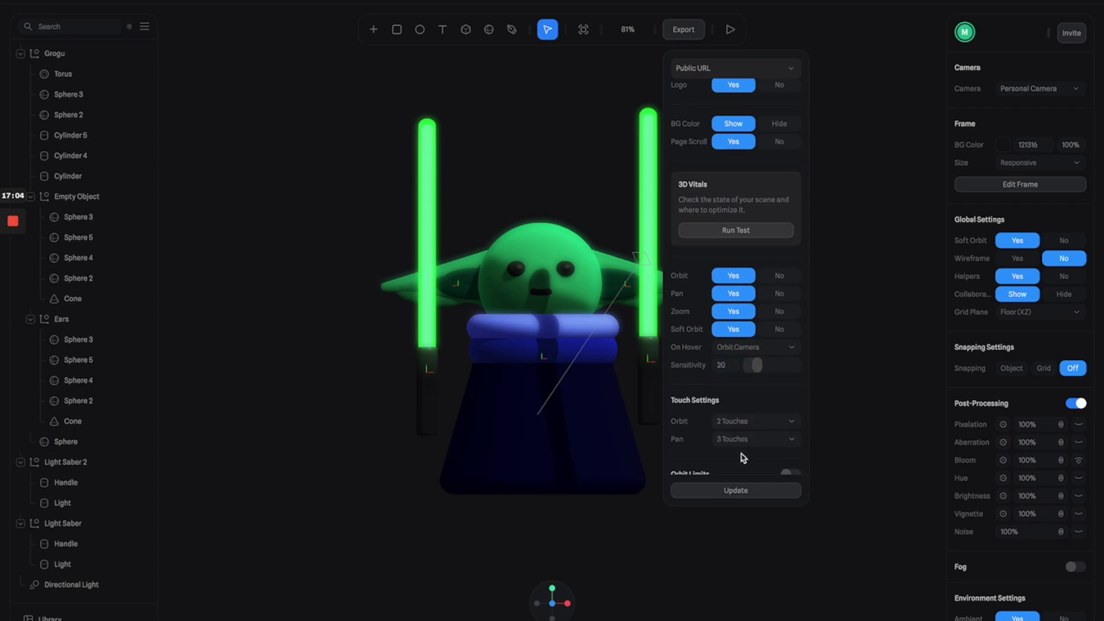
click(740, 490)
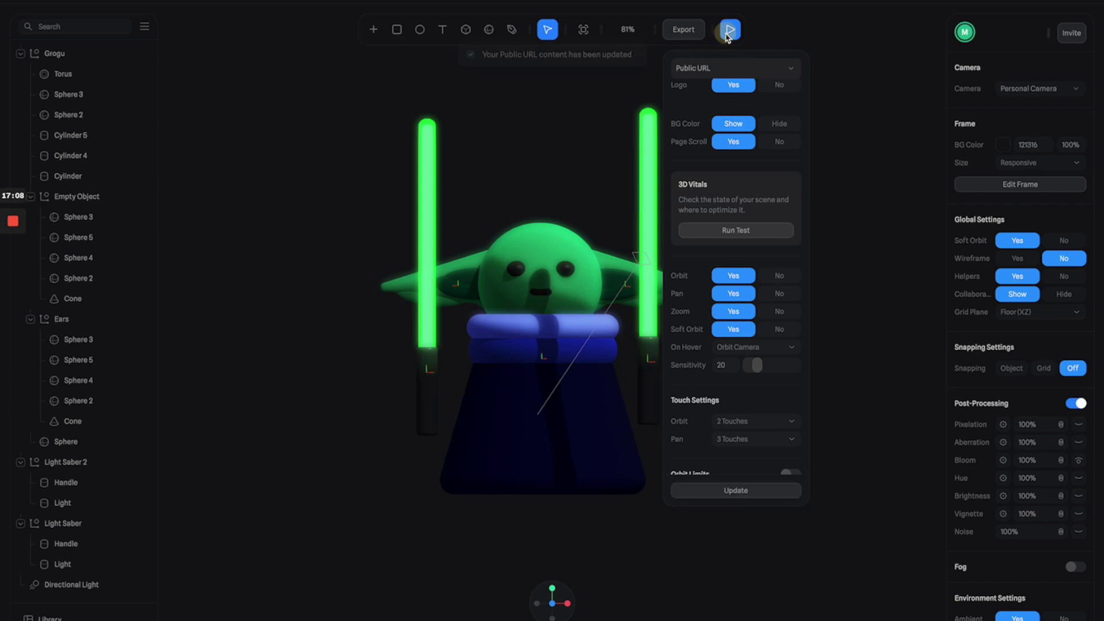
- Preview the scene and update the public URL content with an Orbit Camera hover sensitivity of 15
click(730, 30)
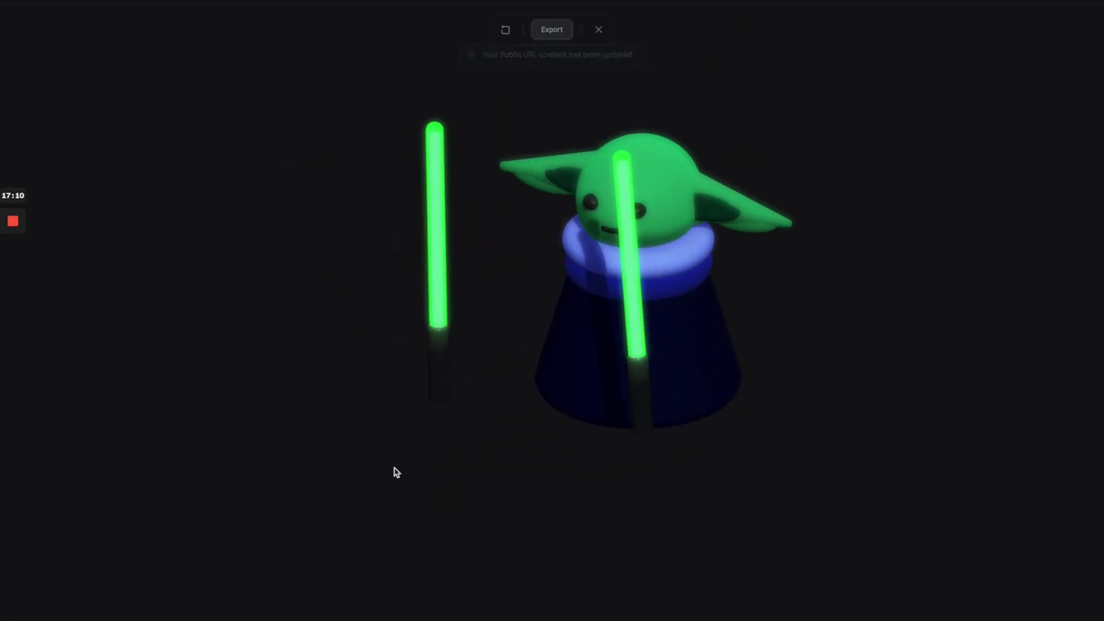
click(597, 30)
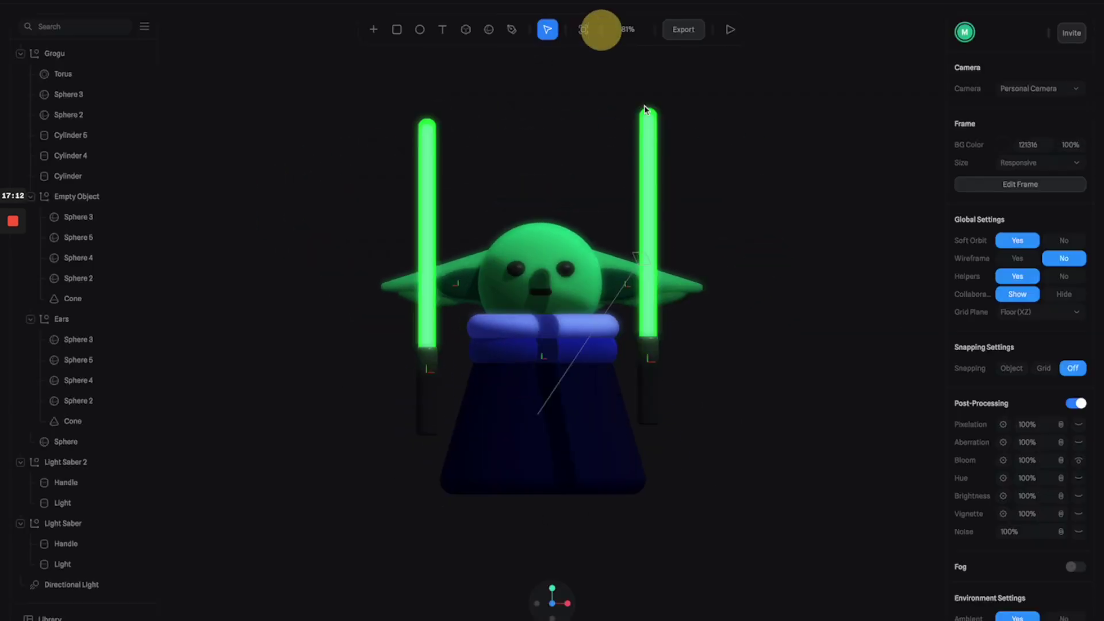
click(676, 30)
scroll(763, 413, down, 3)
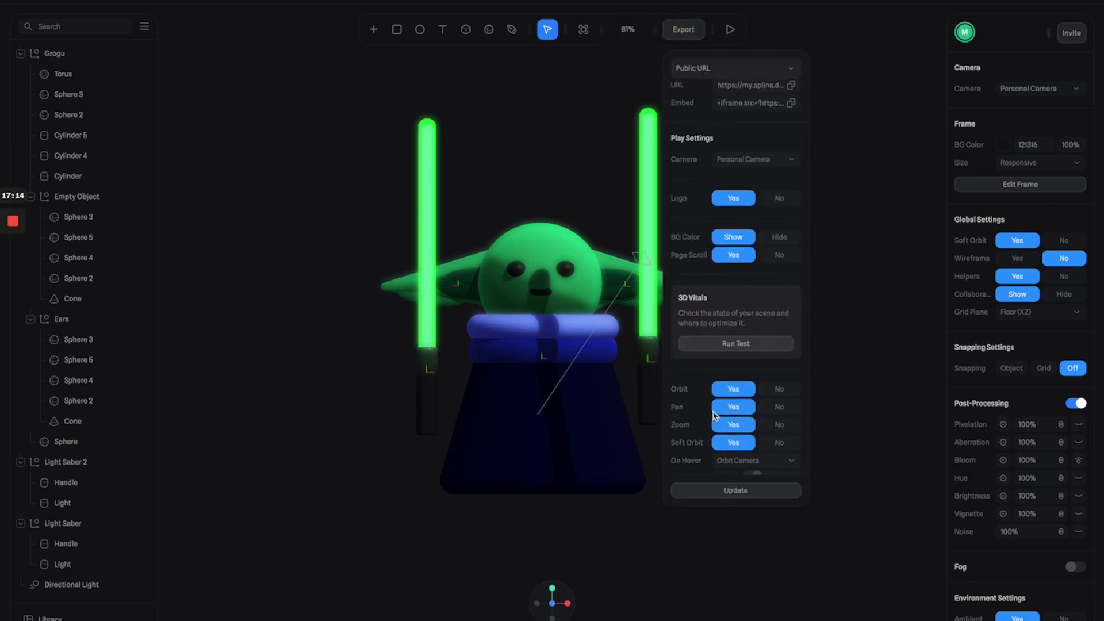
click(723, 383)
text(15)
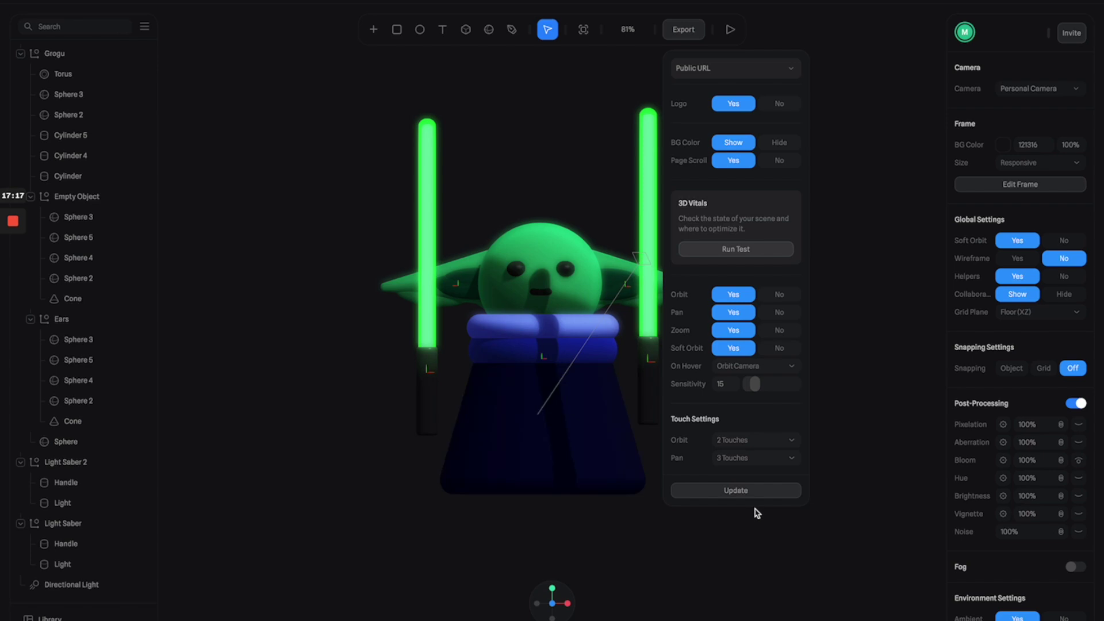
click(748, 492)
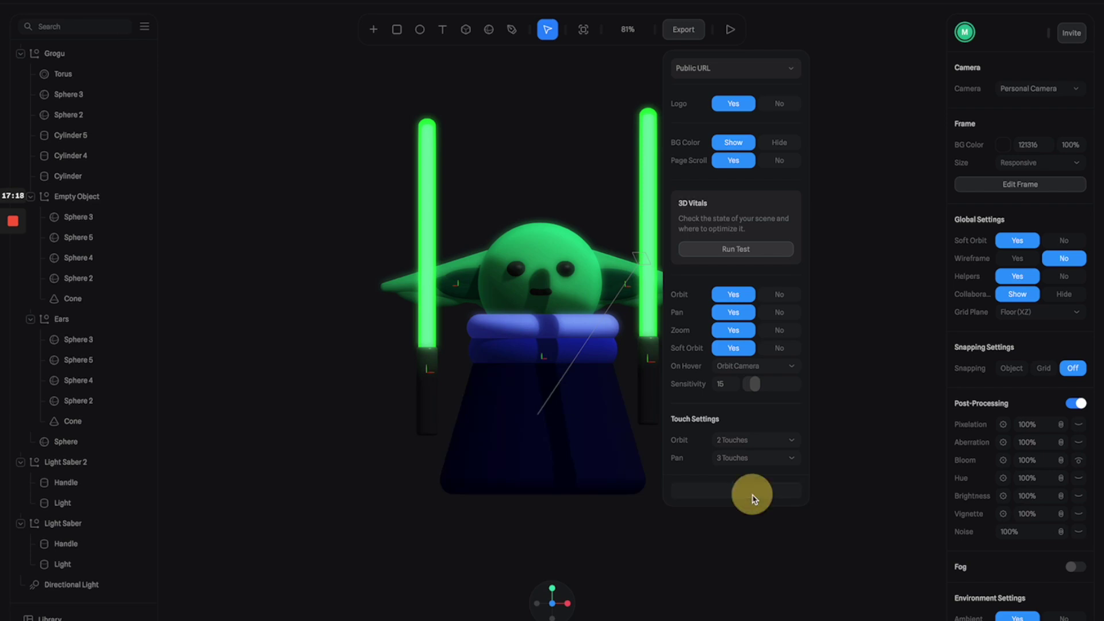
click(612, 519)
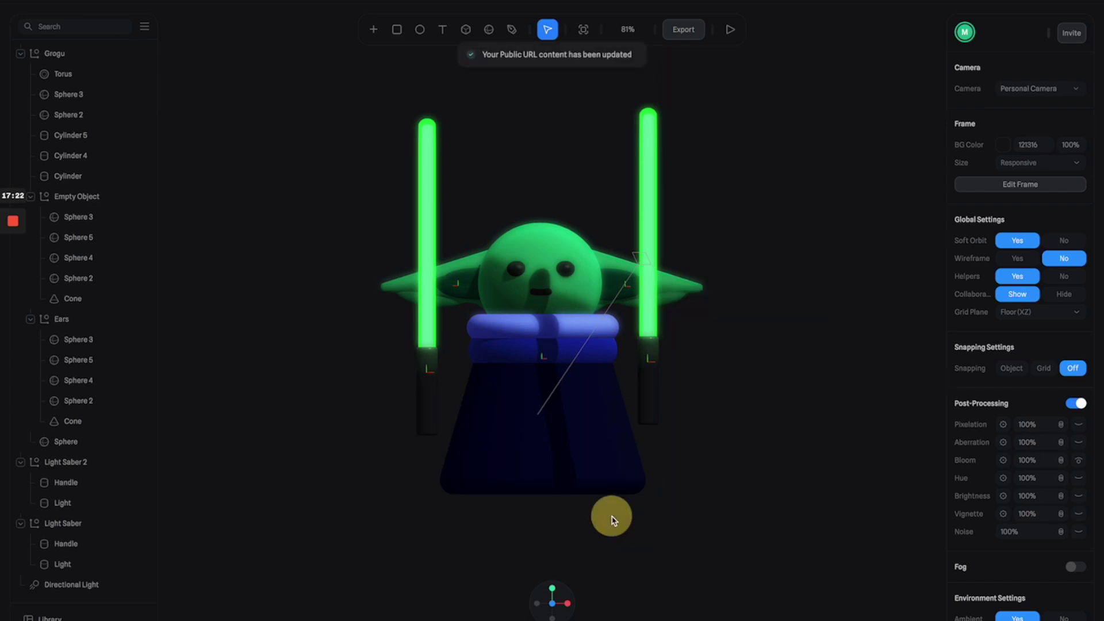
- Move both lightsabers back together along the Z axis to about -237, close to the front of Grogu's body
drag(717, 341, 688, 360)
click(655, 364)
shift+click(431, 360)
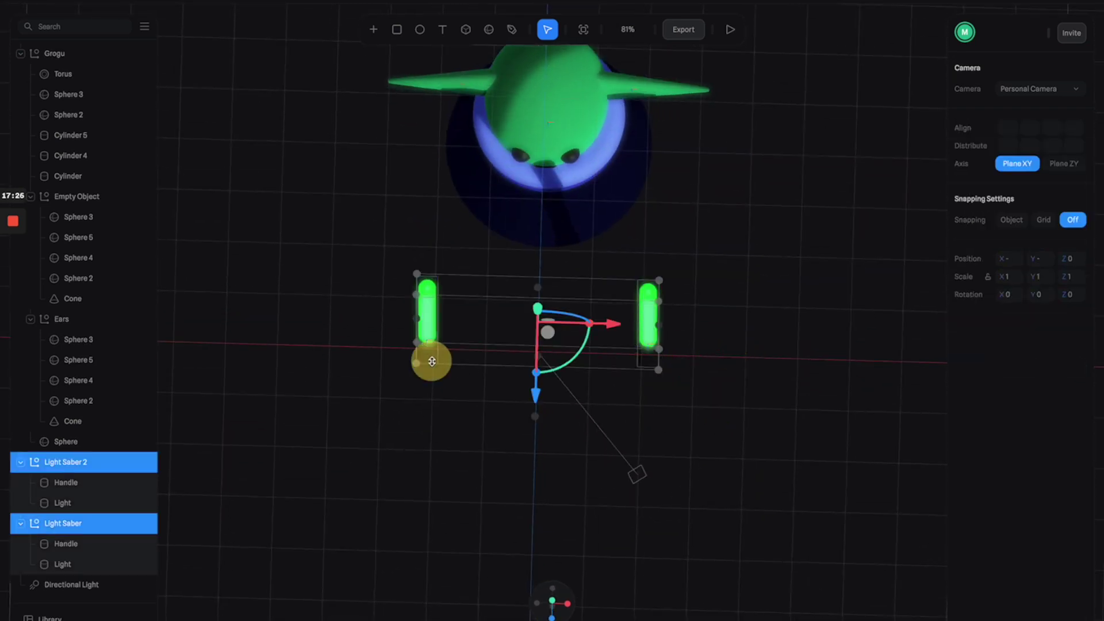
drag(537, 399, 560, 276)
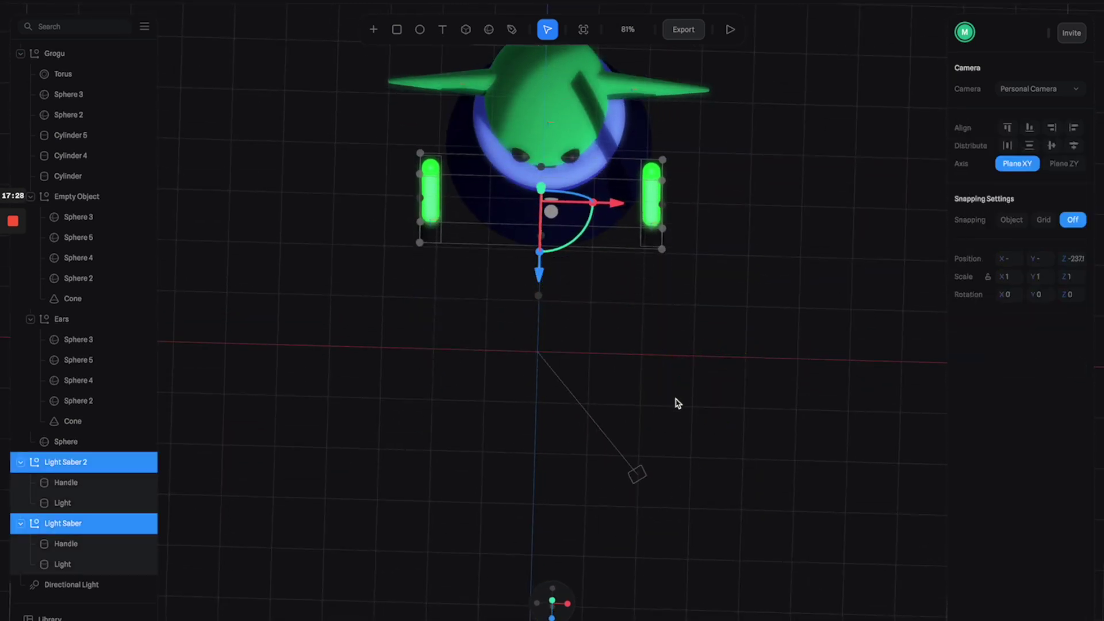
click(497, 603)
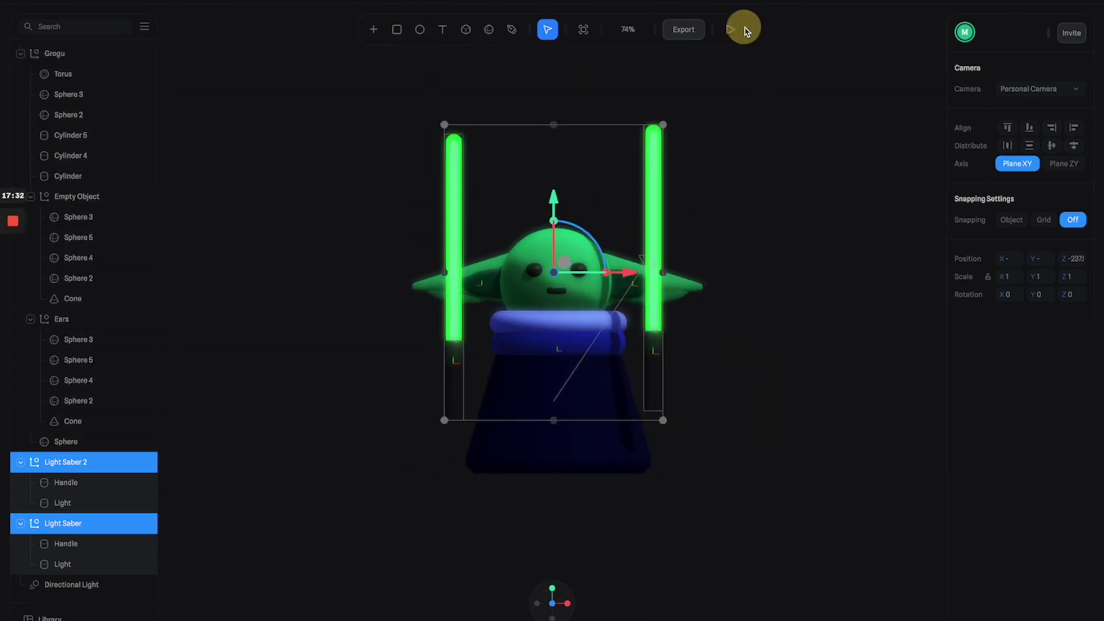
- Preview the scene with the lightsabers in their new position near Grogu
click(743, 29)
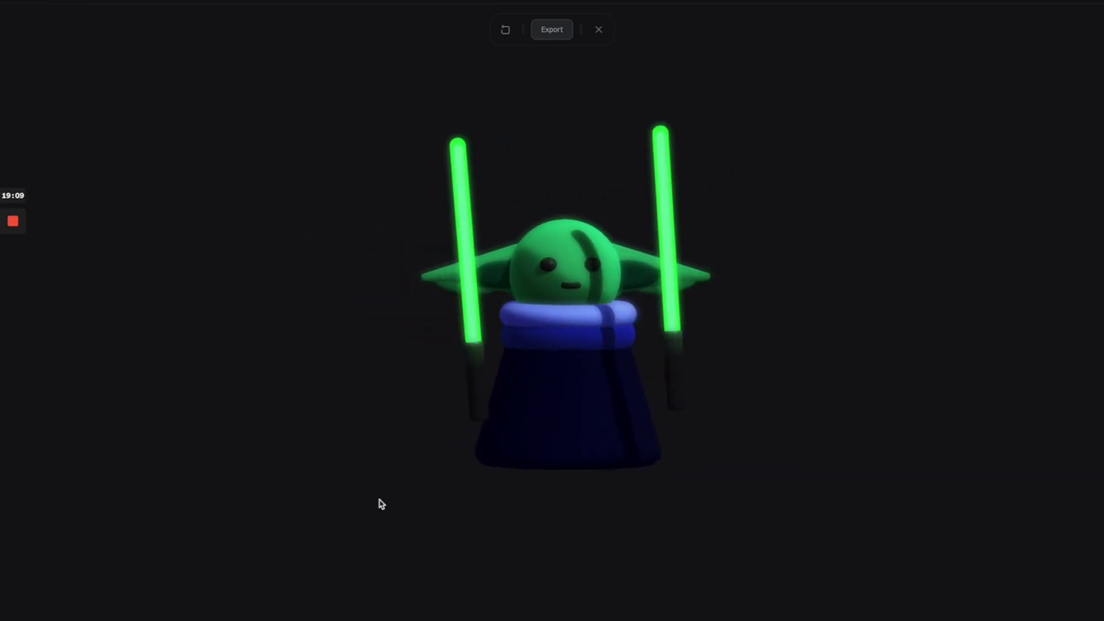
click(599, 29)
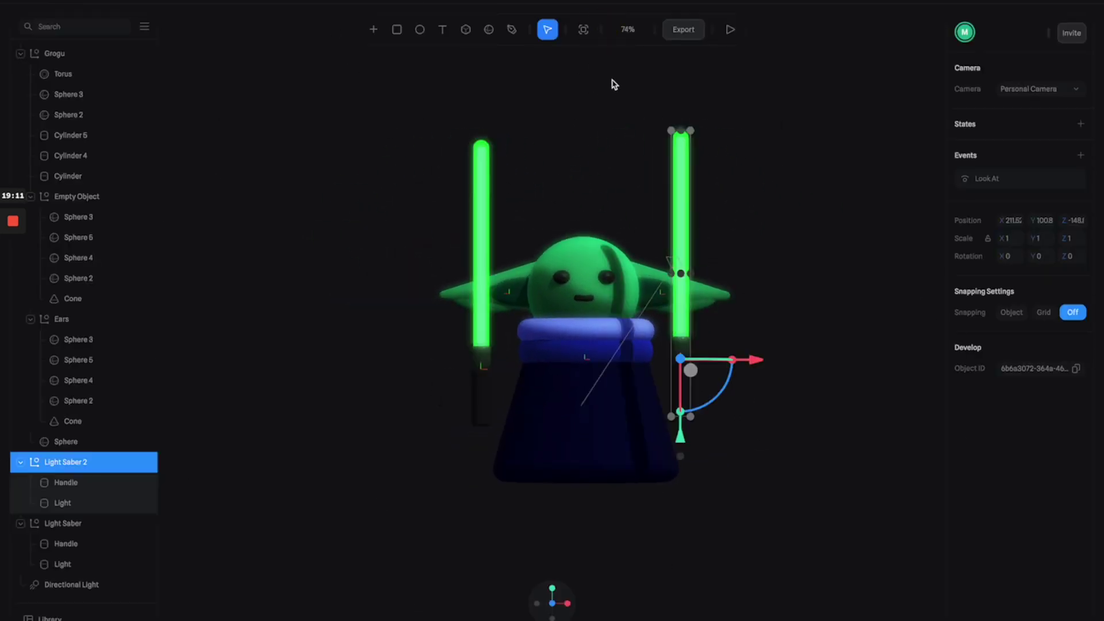
click(358, 381)
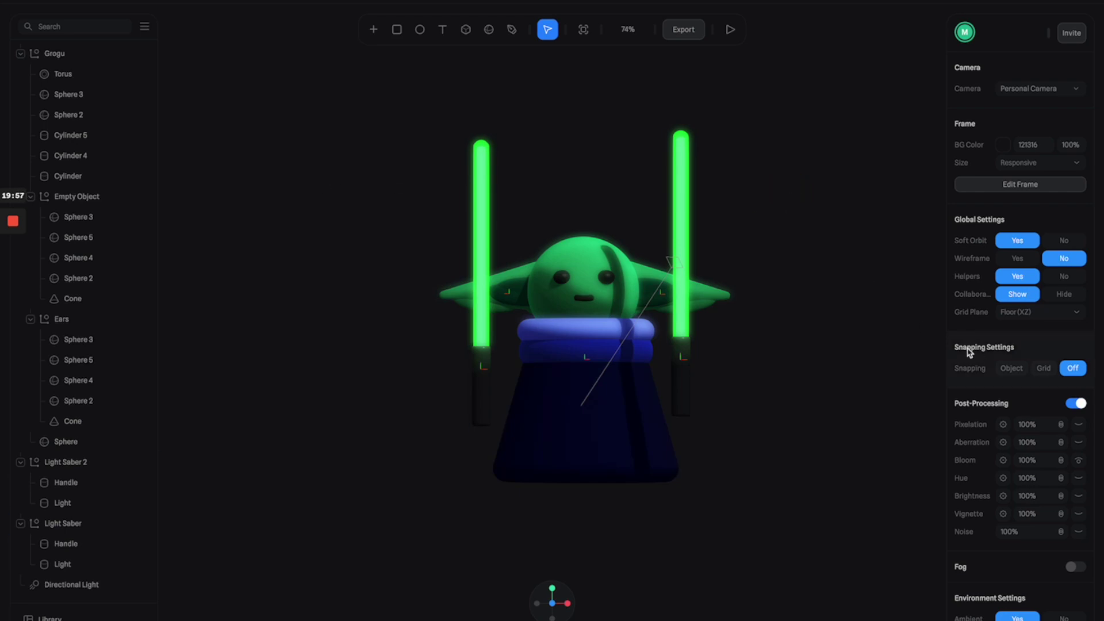
- Hide the Directional Light in the scene
click(673, 262)
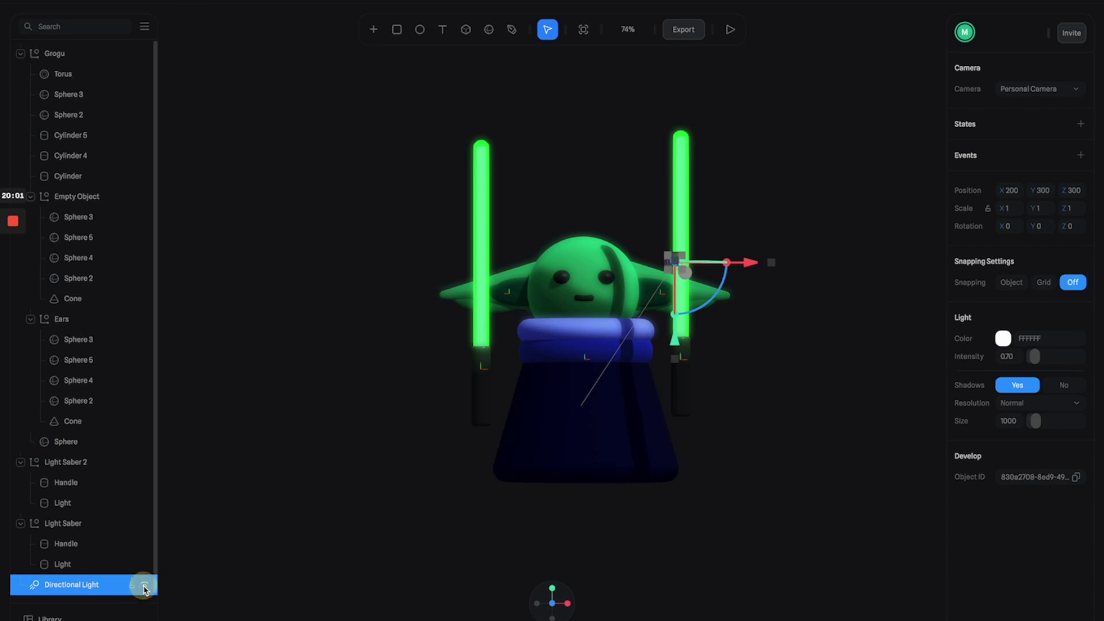
click(145, 585)
click(366, 424)
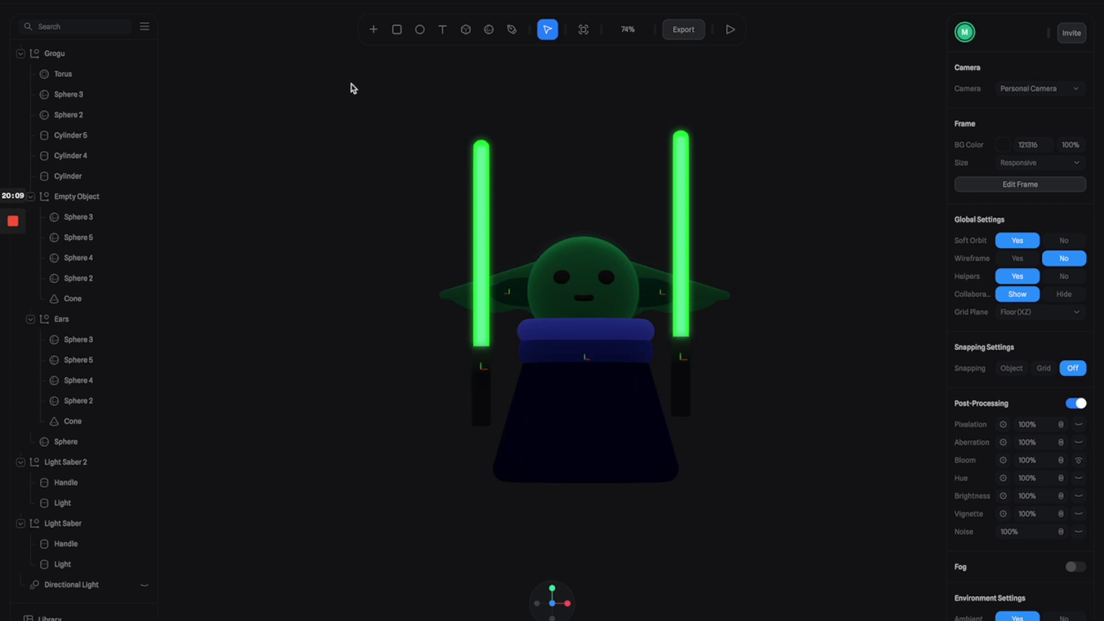
- Add a Point Light and place it beside Grogu's head at about X -416, Y 366, Z 0
click(373, 31)
scroll(419, 210, down, 5)
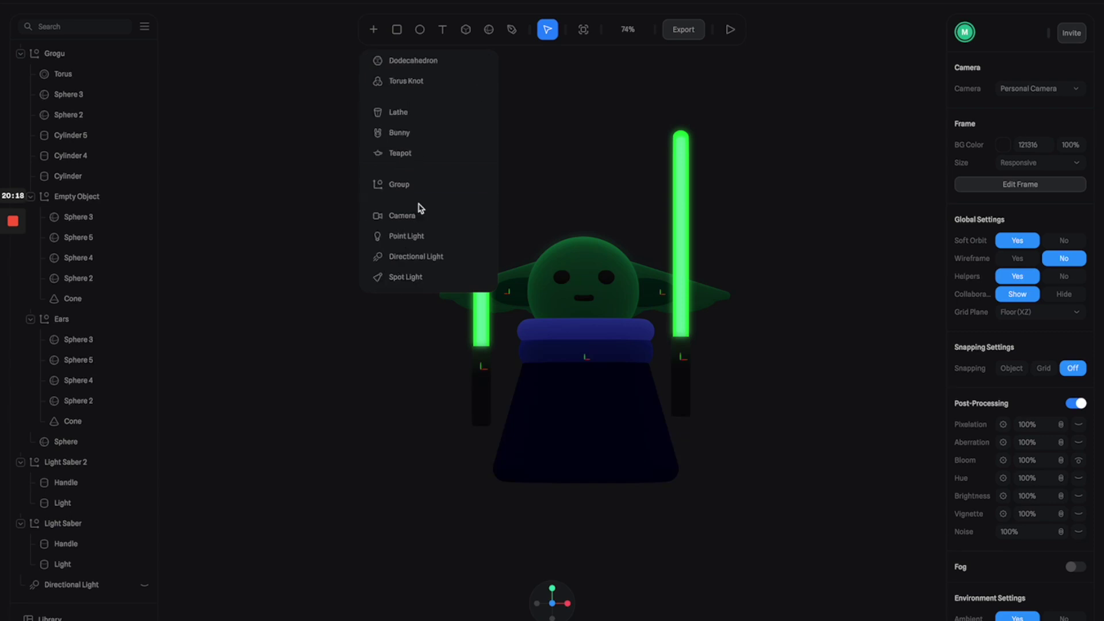
click(423, 241)
drag(660, 409, 473, 381)
drag(396, 482, 419, 303)
mouse_move(468, 239)
mouse_down()
mouse_move(545, 238)
mouse_move(457, 239)
mouse_up()
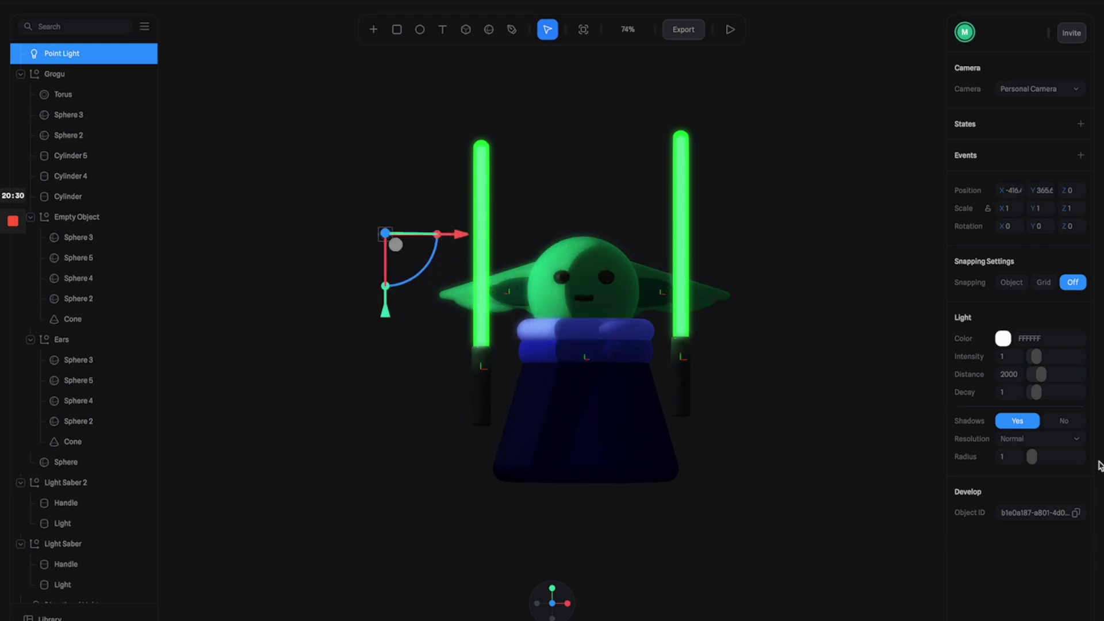
- Set the Point Light's colour to green 76D33B
click(1002, 340)
click(992, 500)
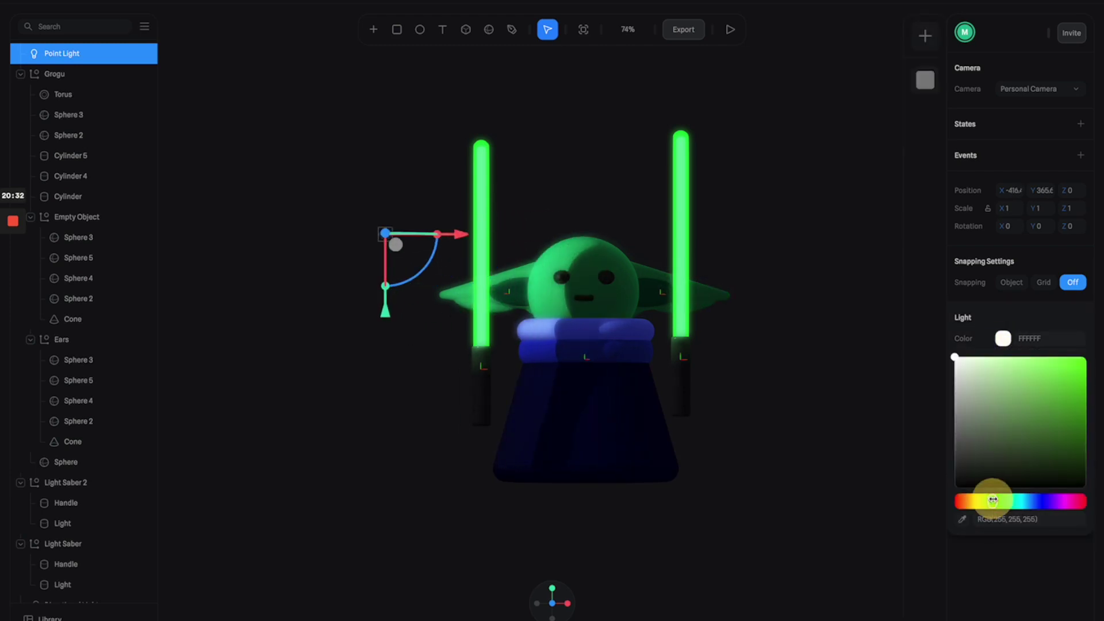
click(1049, 377)
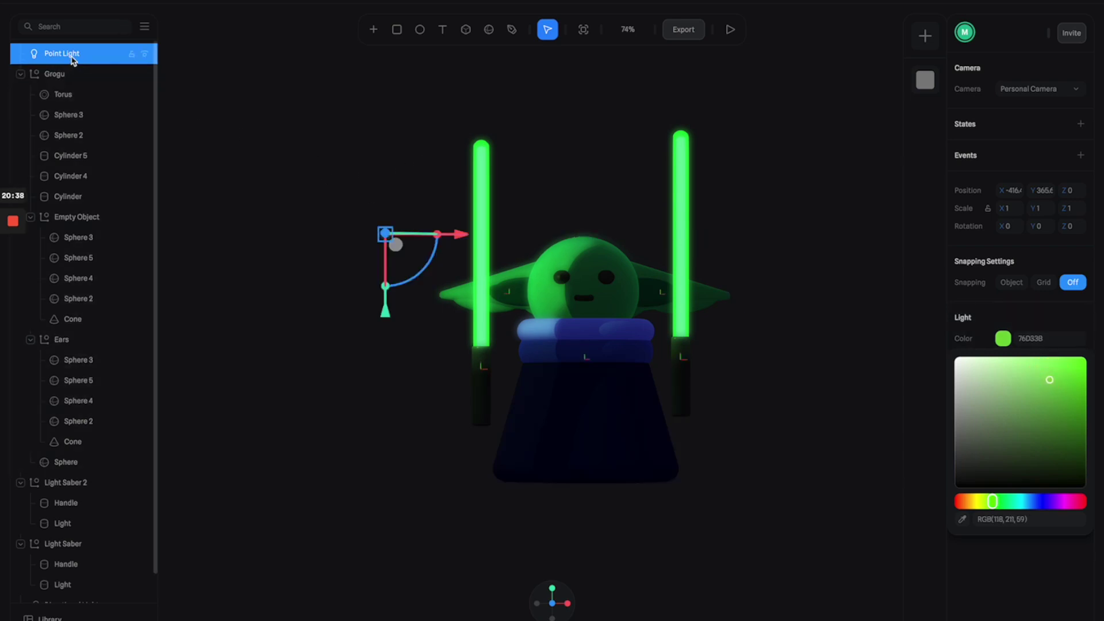
- Move the Point Light onto the Light Saber's blade, at about X -212, Y 352, Z -153
drag(449, 238, 544, 242)
mouse_move(503, 311)
mouse_down()
mouse_move(500, 333)
mouse_move(514, 312)
mouse_up()
right_drag(632, 339, 594, 381)
drag(451, 297, 516, 265)
right_drag(573, 335, 585, 287)
drag(583, 273, 503, 304)
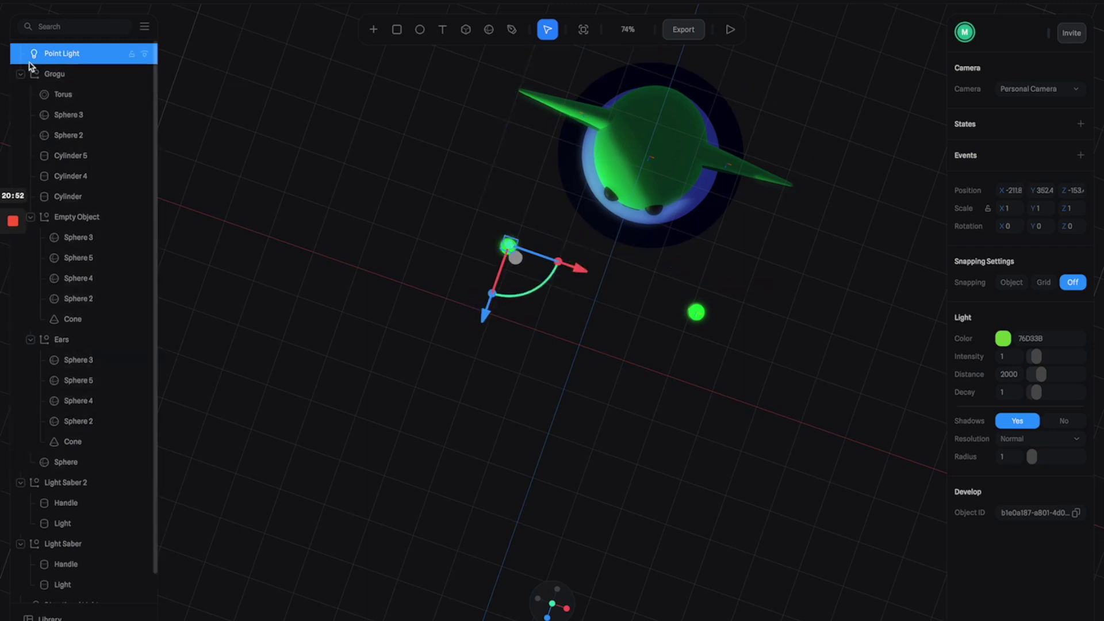
- Nest the Point Light inside the Light Saber group and preview the scene
drag(53, 58, 72, 551)
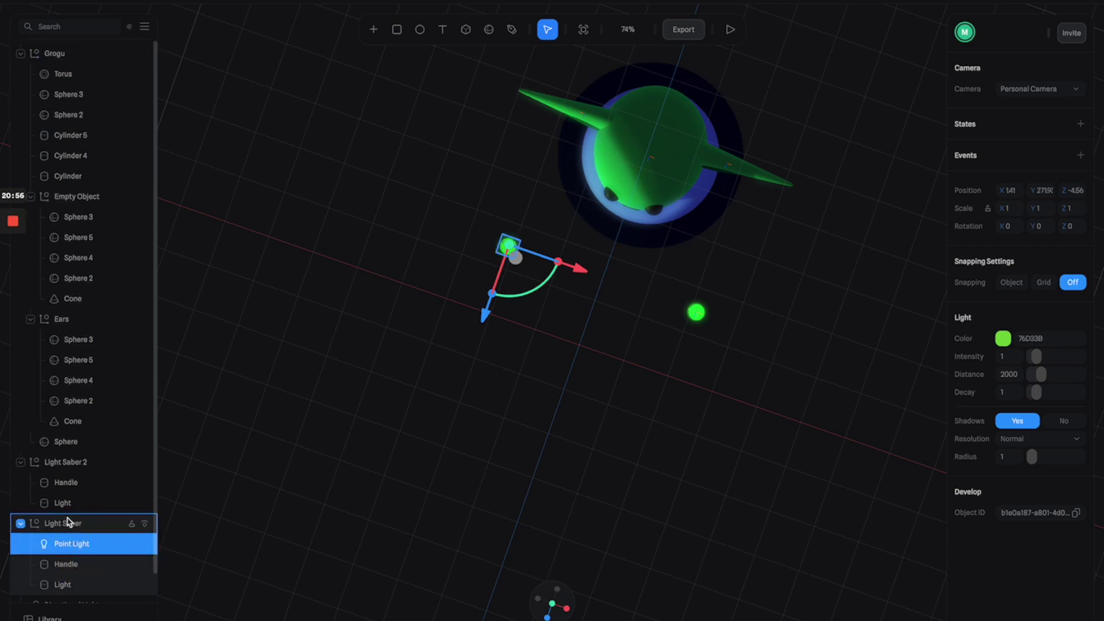
click(68, 522)
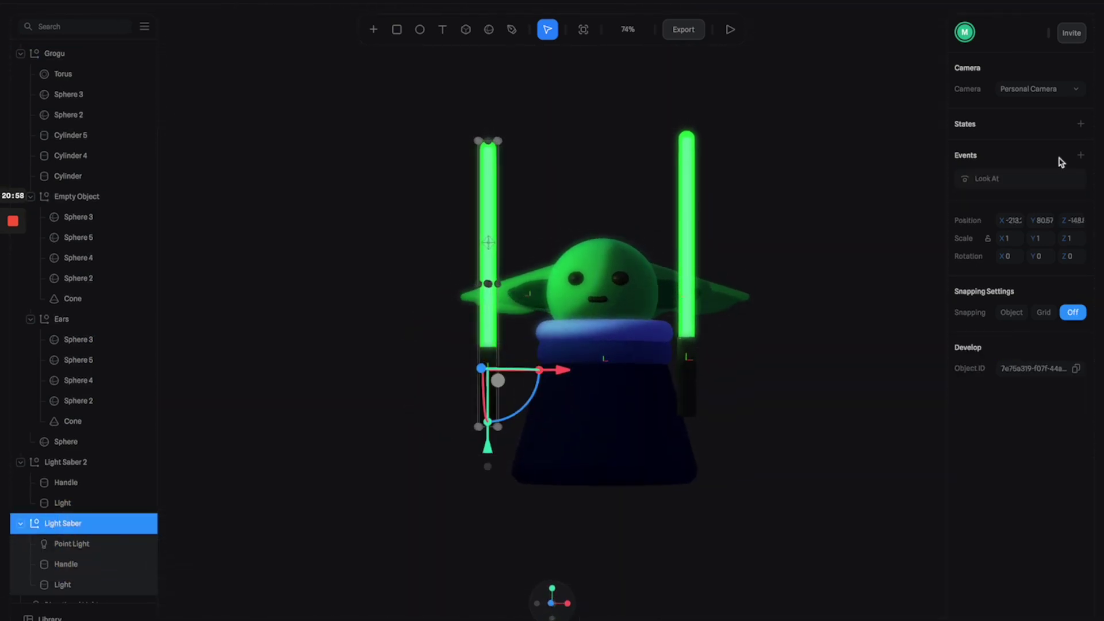
click(813, 190)
click(730, 29)
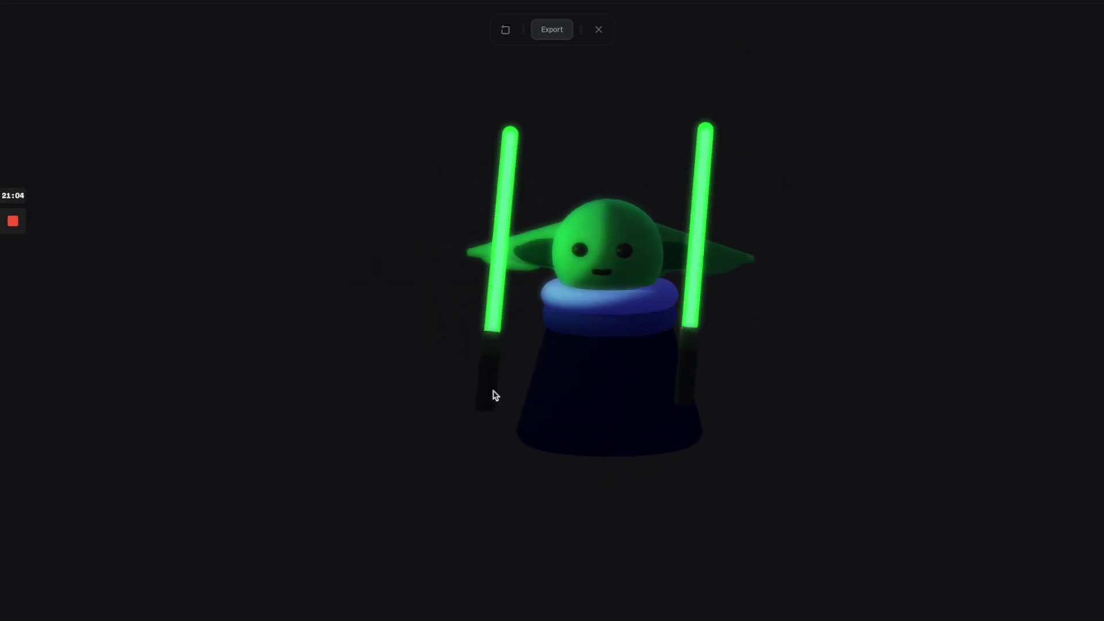
click(599, 29)
- Duplicate the Point Light, nest the copy in the Light Saber 2 group, and place it on that saber's blade
click(104, 544)
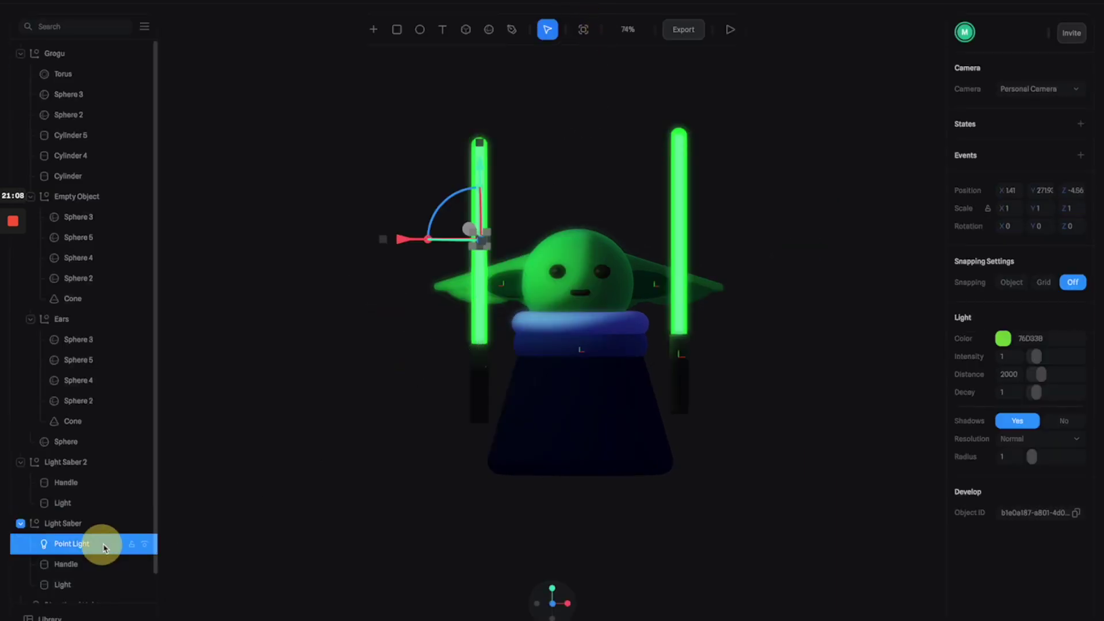
key(ctrl+d)
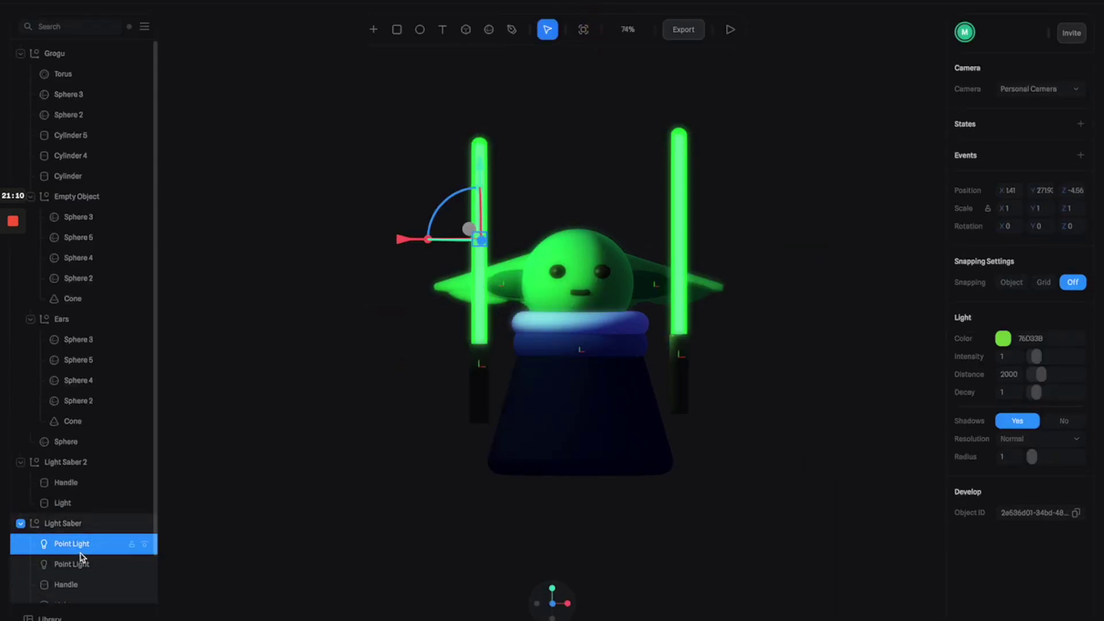
scroll(78, 549, down, 1)
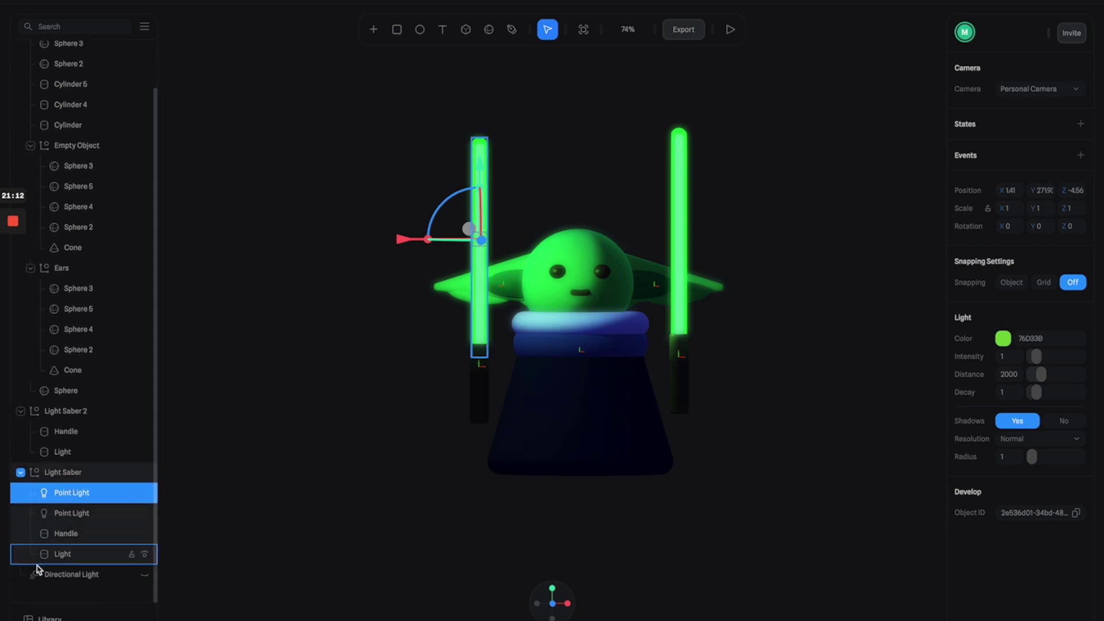
drag(58, 498, 54, 417)
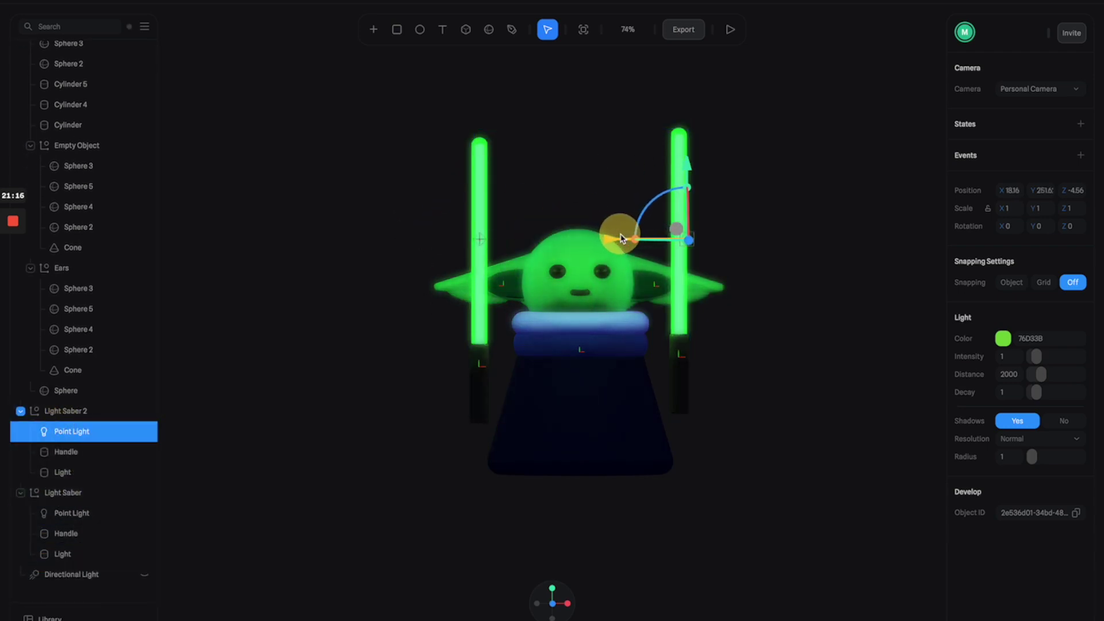
- Preview how the point lights on both lightsabers illuminate Grogu as the sabers follow the cursor
click(738, 31)
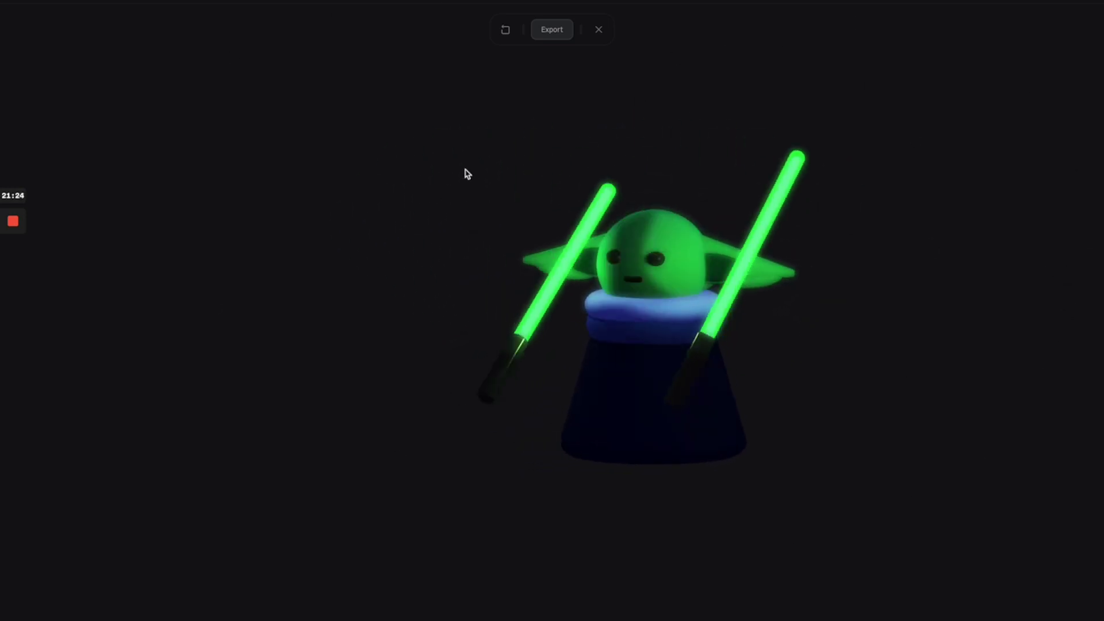
click(598, 30)
click(826, 199)
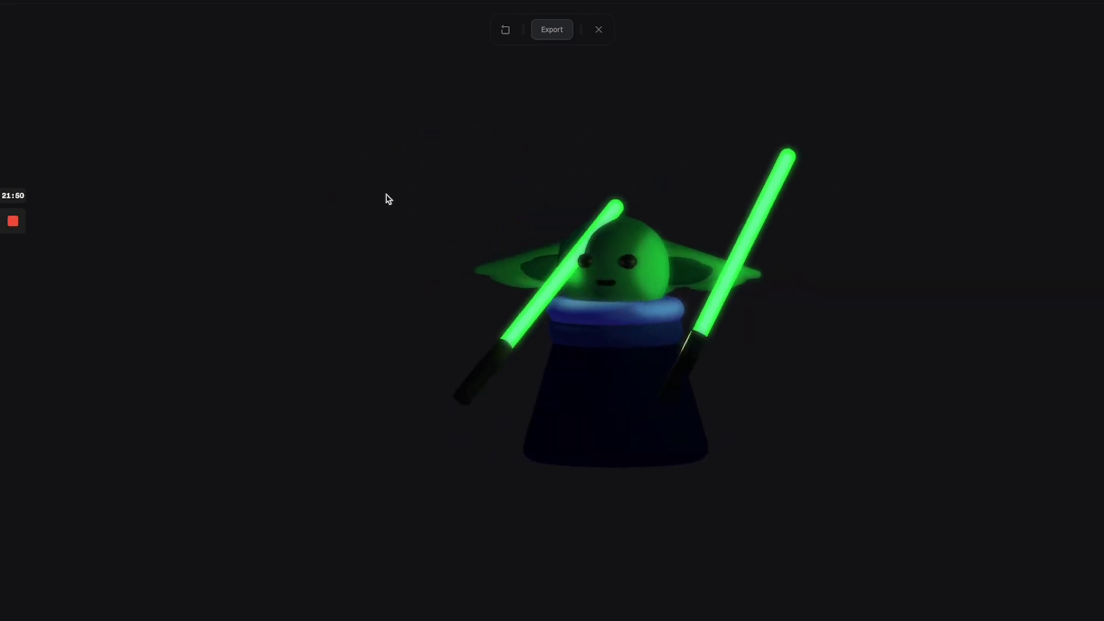
click(600, 34)
- Select both lightsaber groups together and adjust their position in front of Grogu
click(679, 357)
shift+click(477, 381)
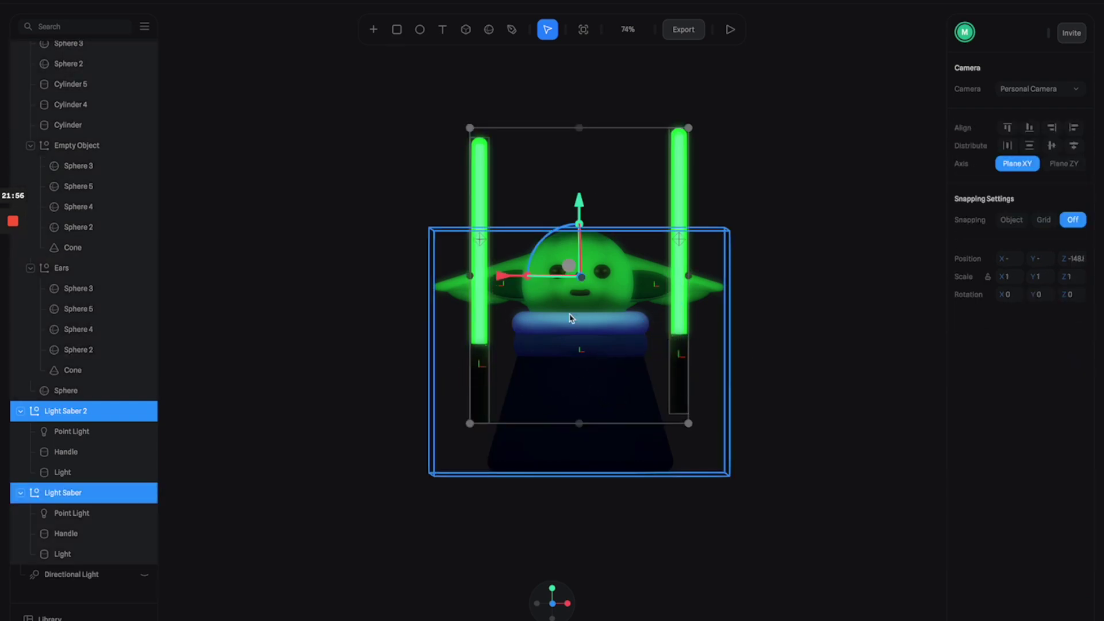
drag(581, 316, 734, 368)
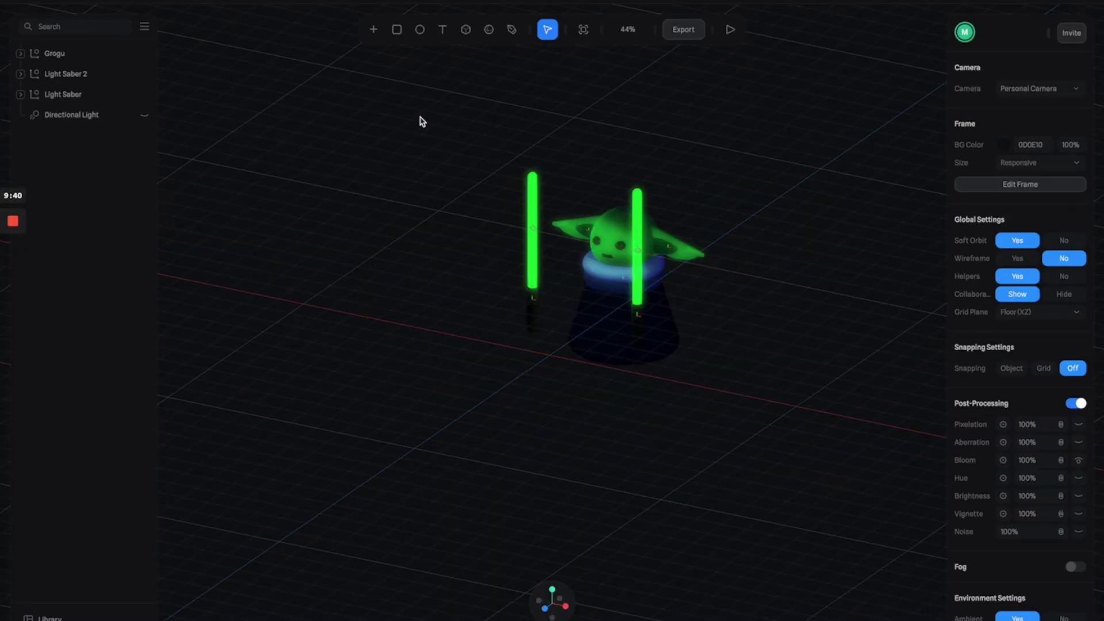
- Draw a circular floor ellipse about 3689 in diameter centred on Grogu and lower it to about Y -203
click(495, 285)
click(373, 29)
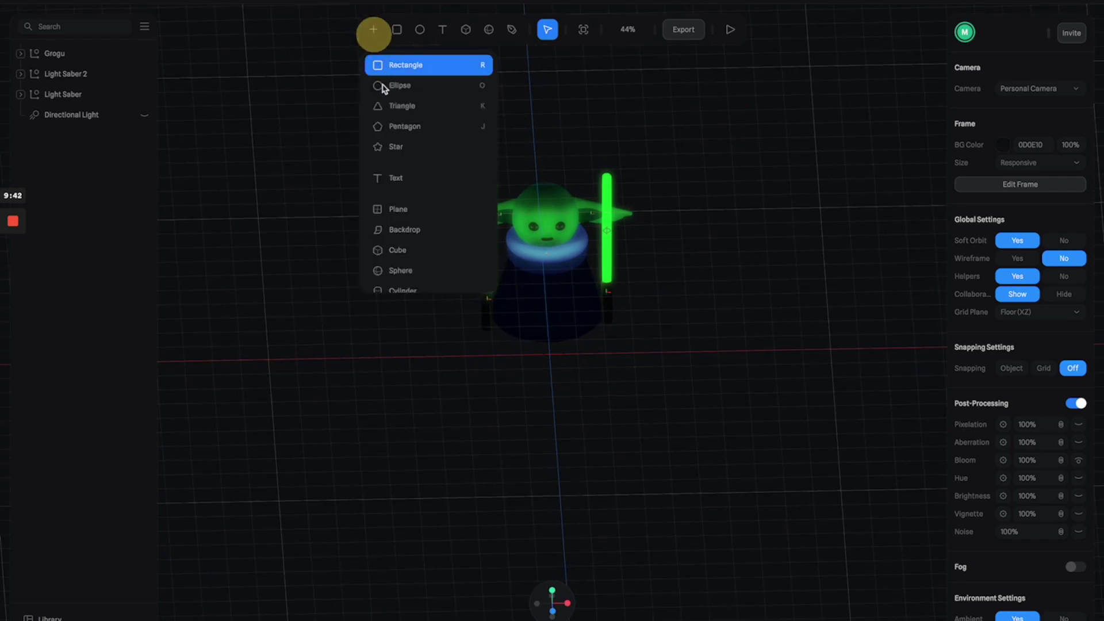
click(407, 85)
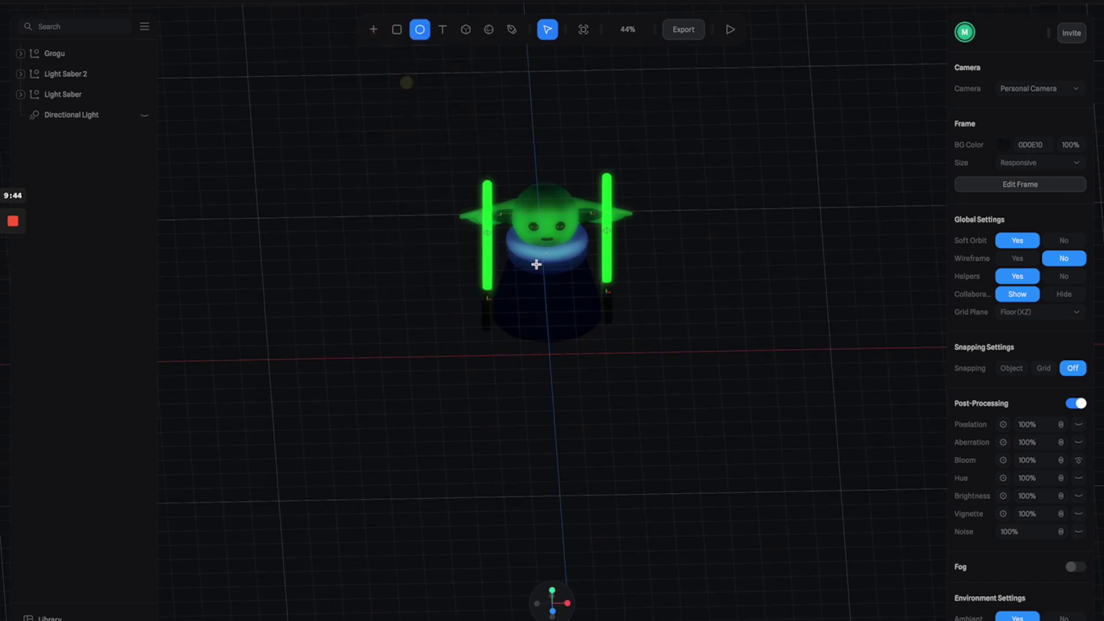
click(547, 205)
drag(581, 219, 1075, 327)
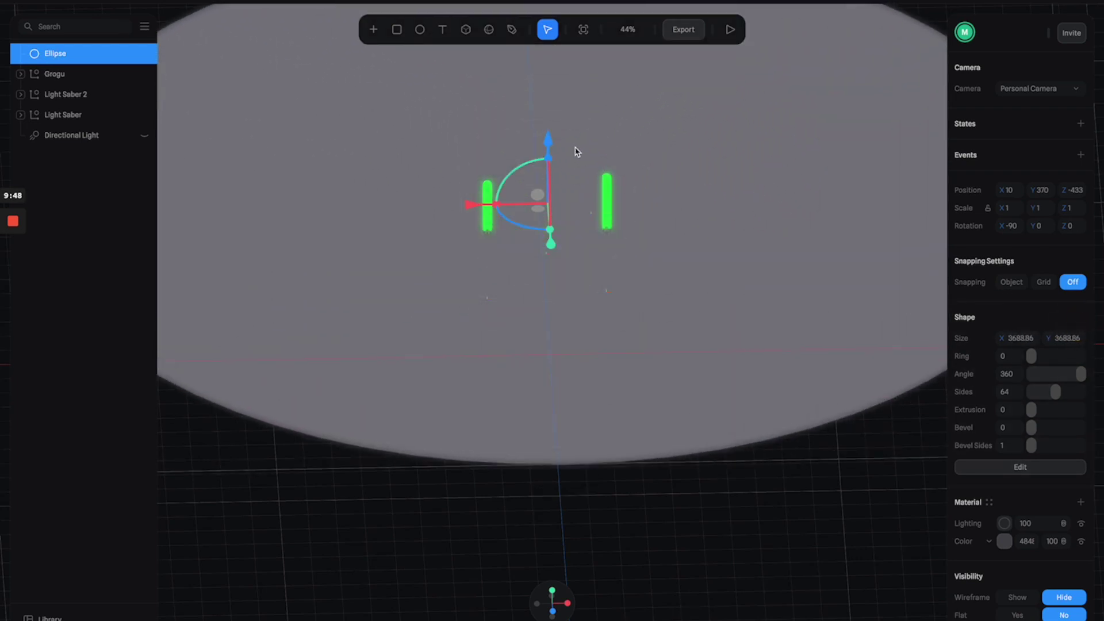
drag(548, 143, 570, 280)
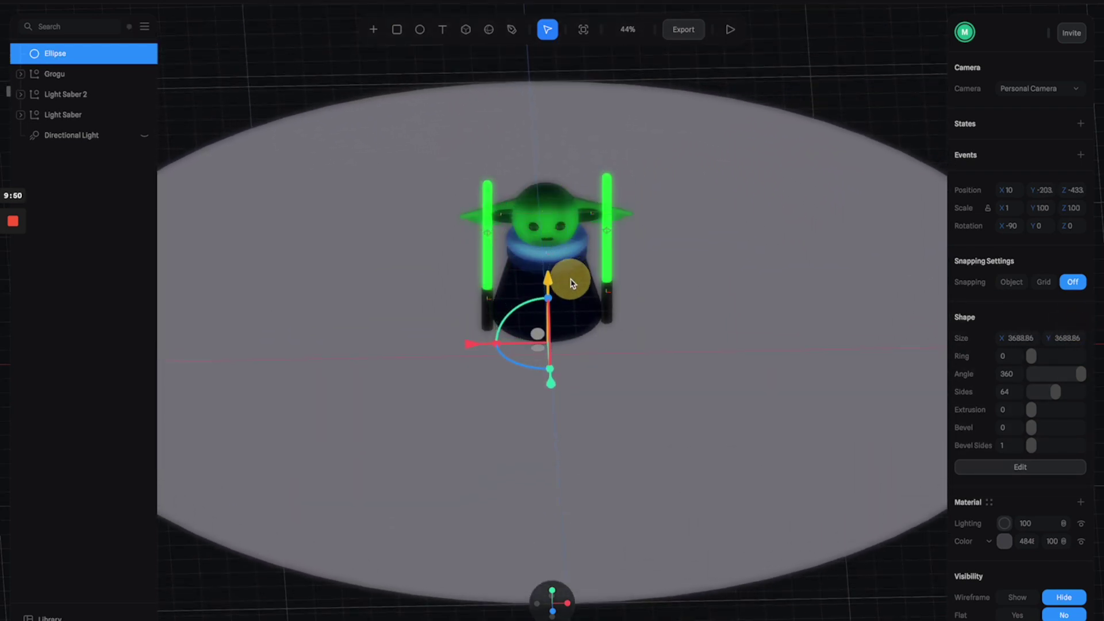
- Darken the floor ellipse's material colour to a near-black shade that blends with the background
click(1004, 541)
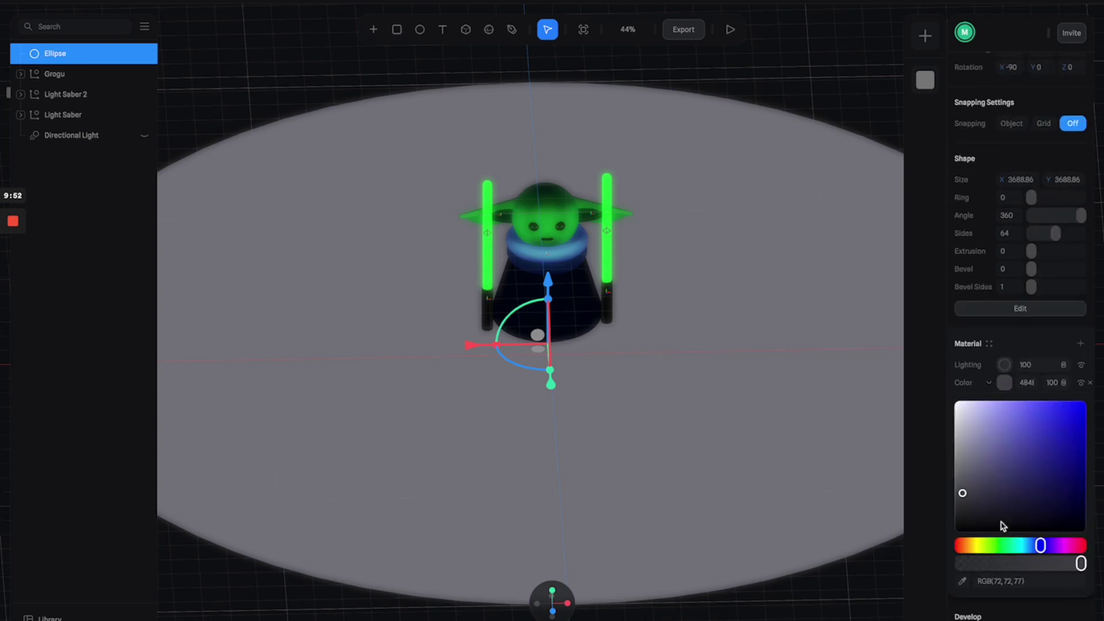
click(989, 520)
drag(736, 402, 732, 397)
- Group Grogu, Light Saber 2 and Light Saber together and name the group Yoda
click(537, 321)
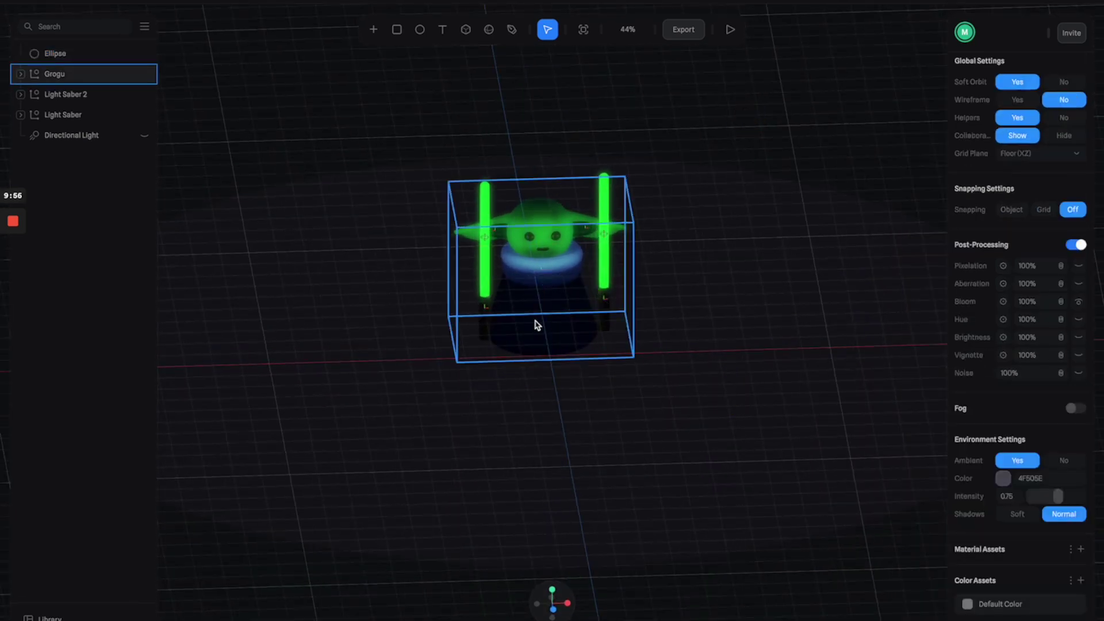
click(19, 74)
right_click(66, 104)
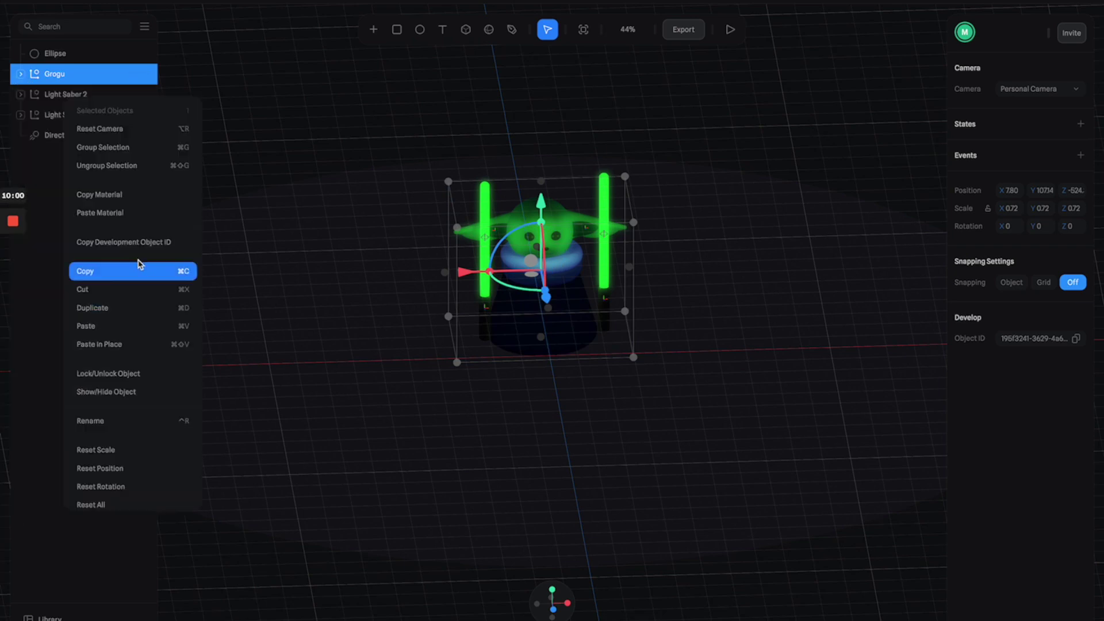
click(307, 79)
click(64, 74)
shift+click(73, 118)
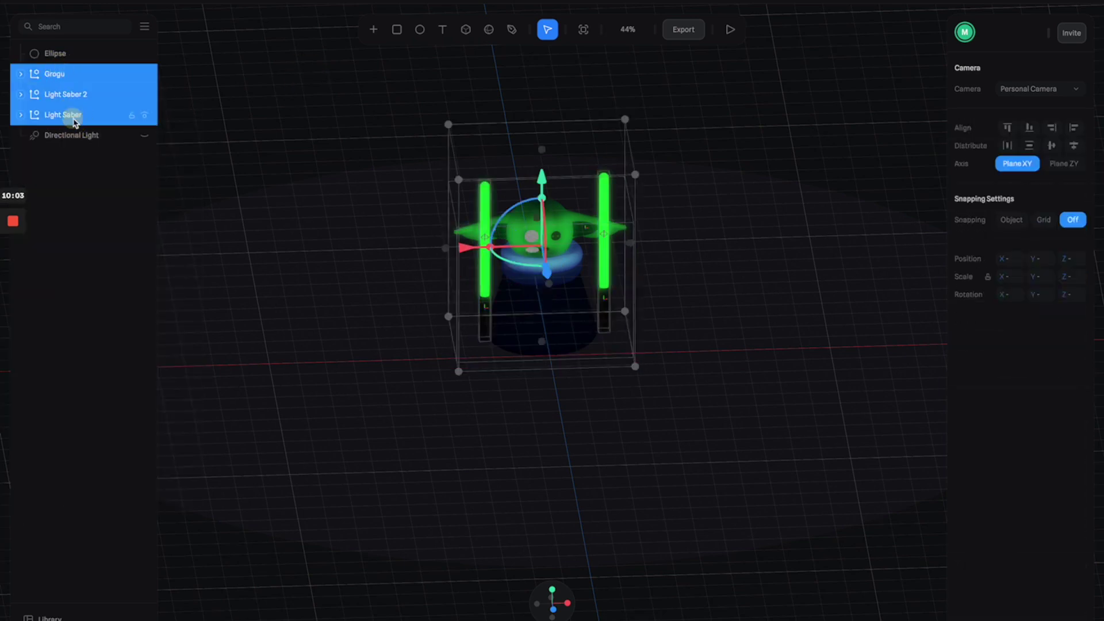
right_click(72, 116)
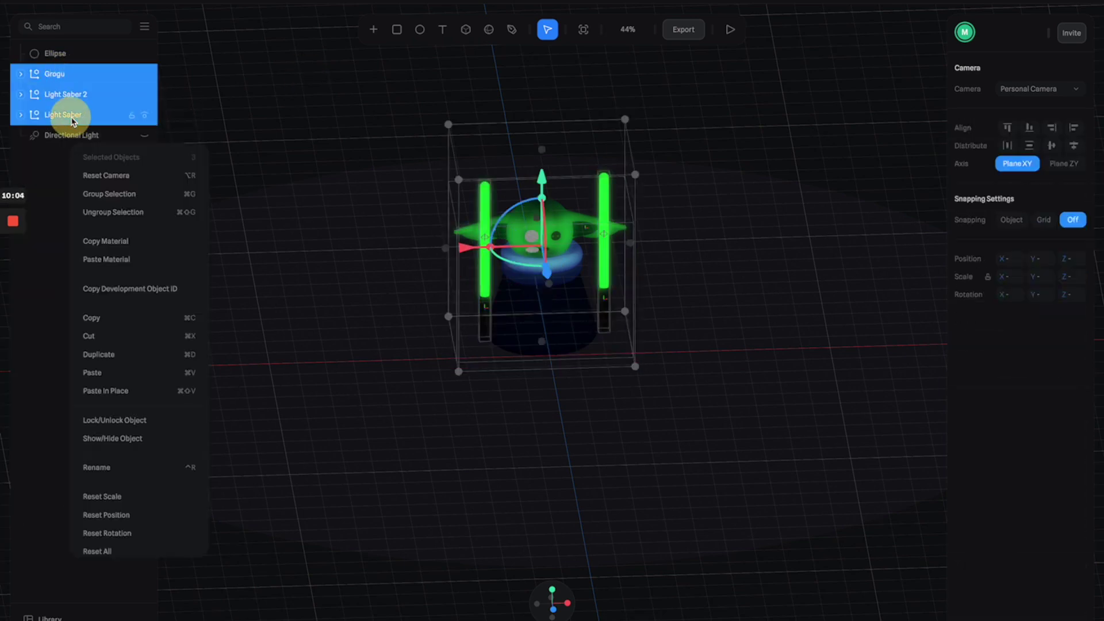
click(114, 194)
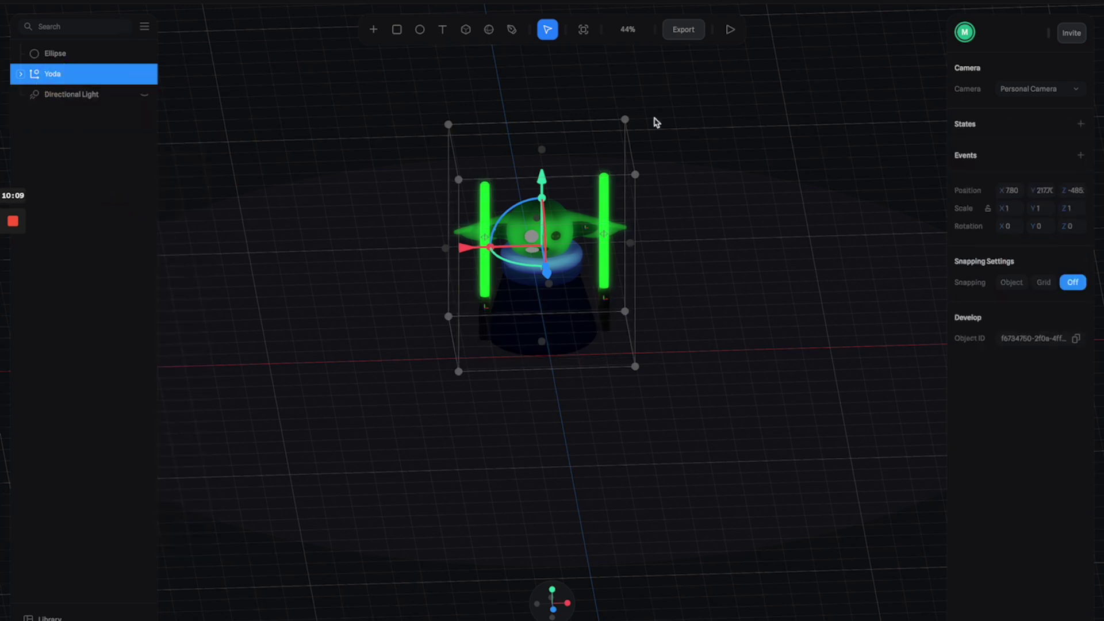
- Add an event to the Yoda group and set its type to Game Controls
click(1079, 156)
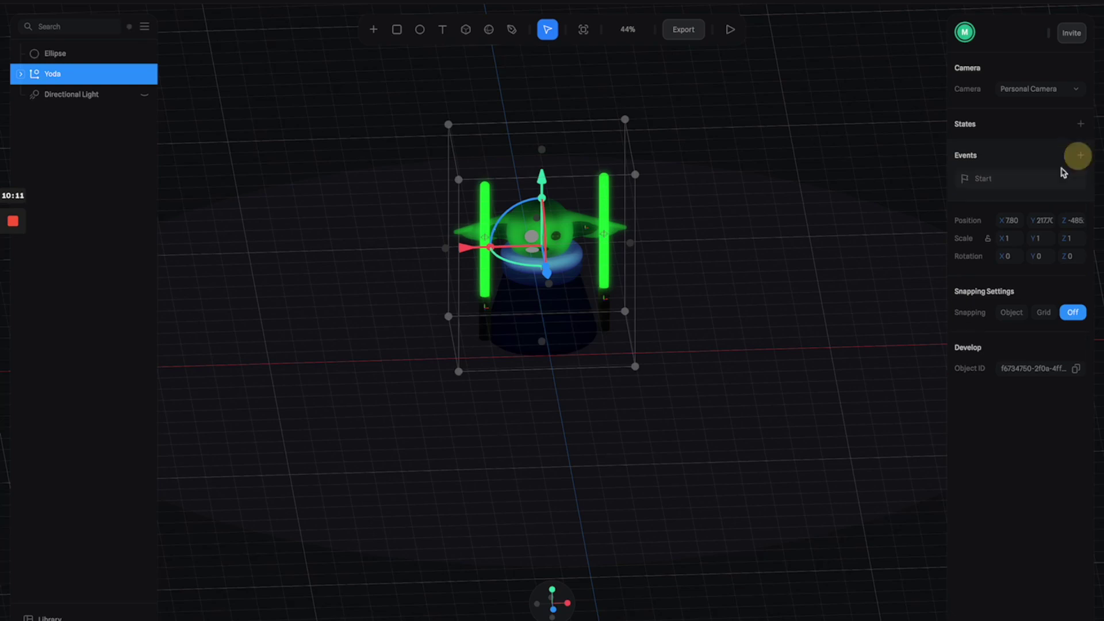
click(1011, 182)
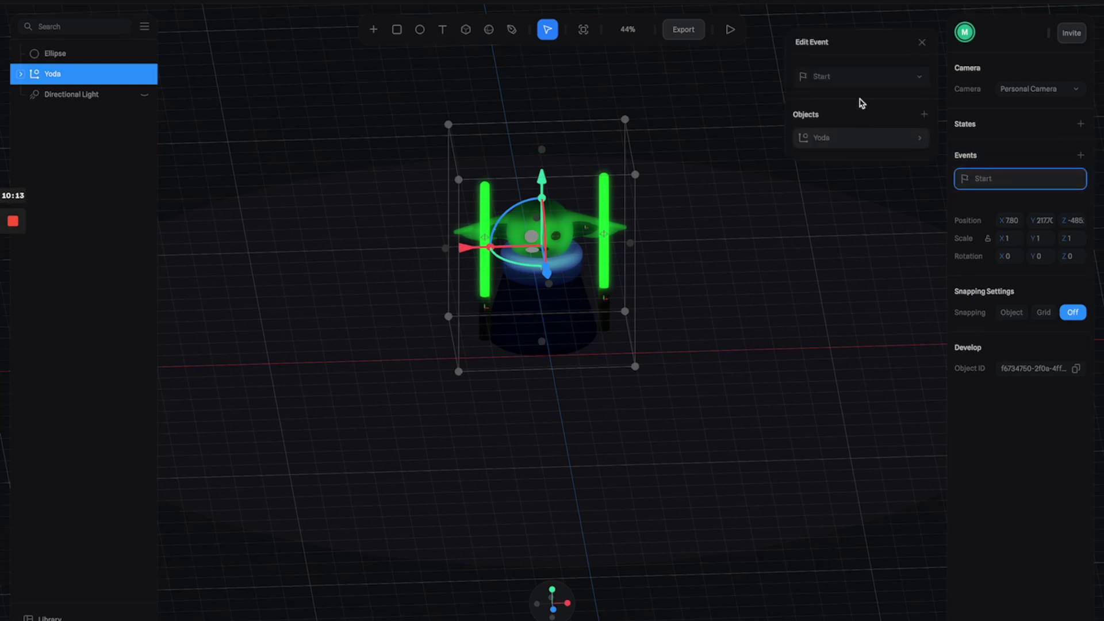
click(859, 79)
click(839, 321)
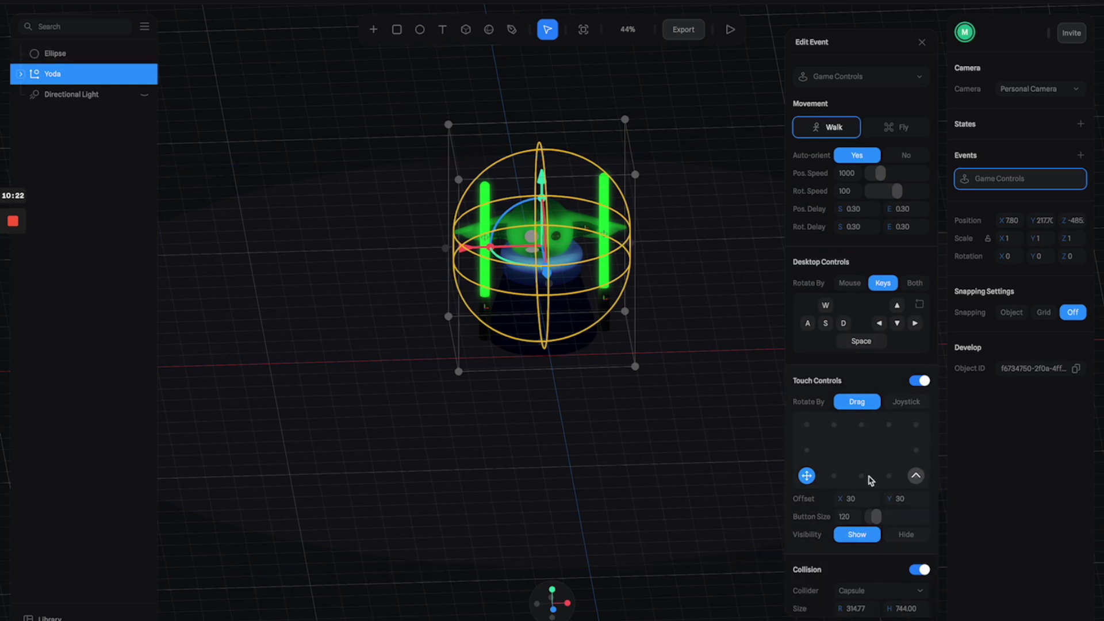
- Set the Game Controls position speed to 1900 for the Yoda group and play the scene
scroll(850, 473, down, 3)
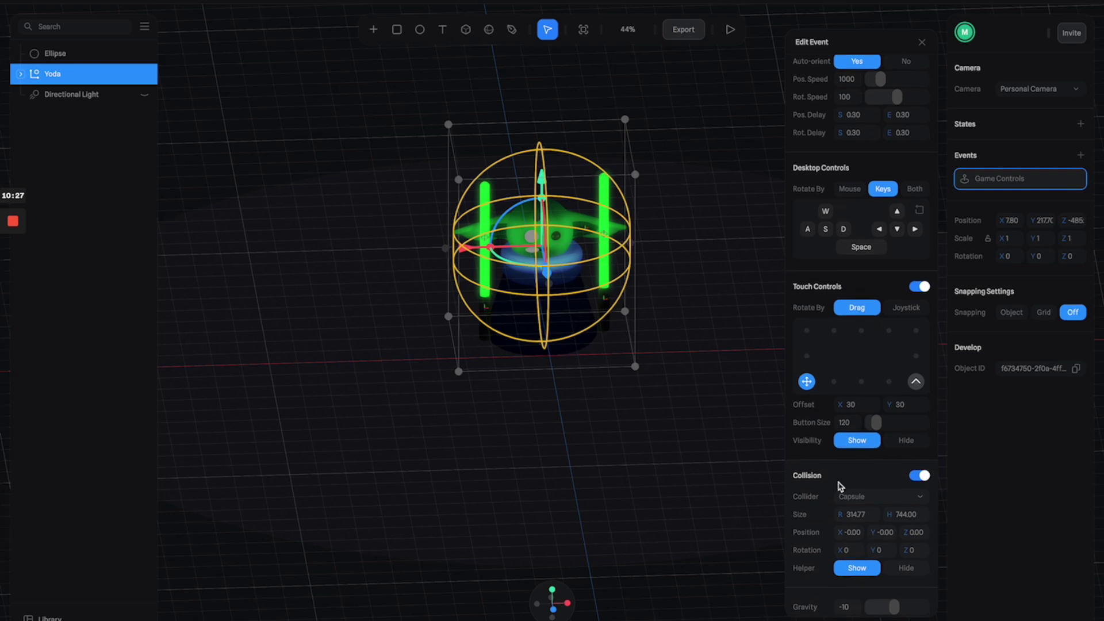
scroll(840, 486, down, 1)
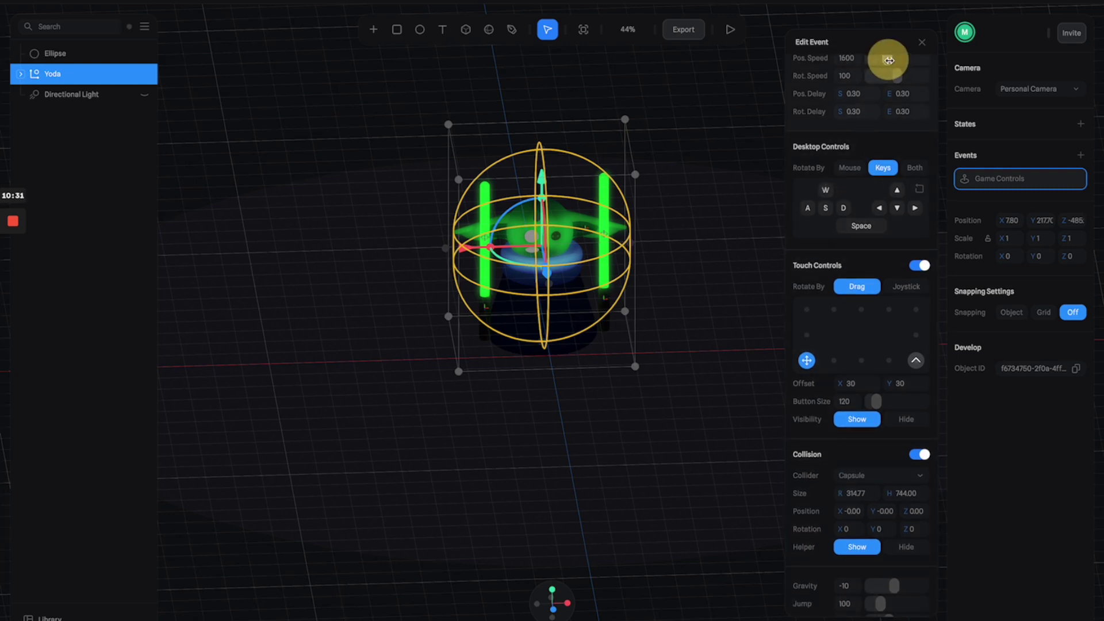
scroll(889, 59, up, 3)
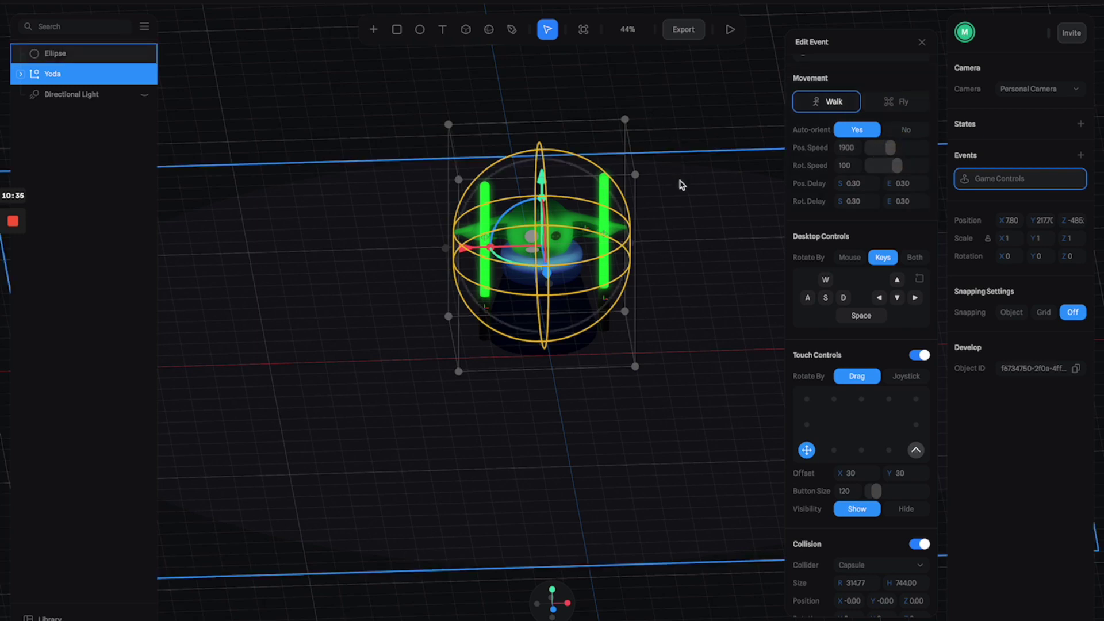
alt+drag(671, 345, 668, 342)
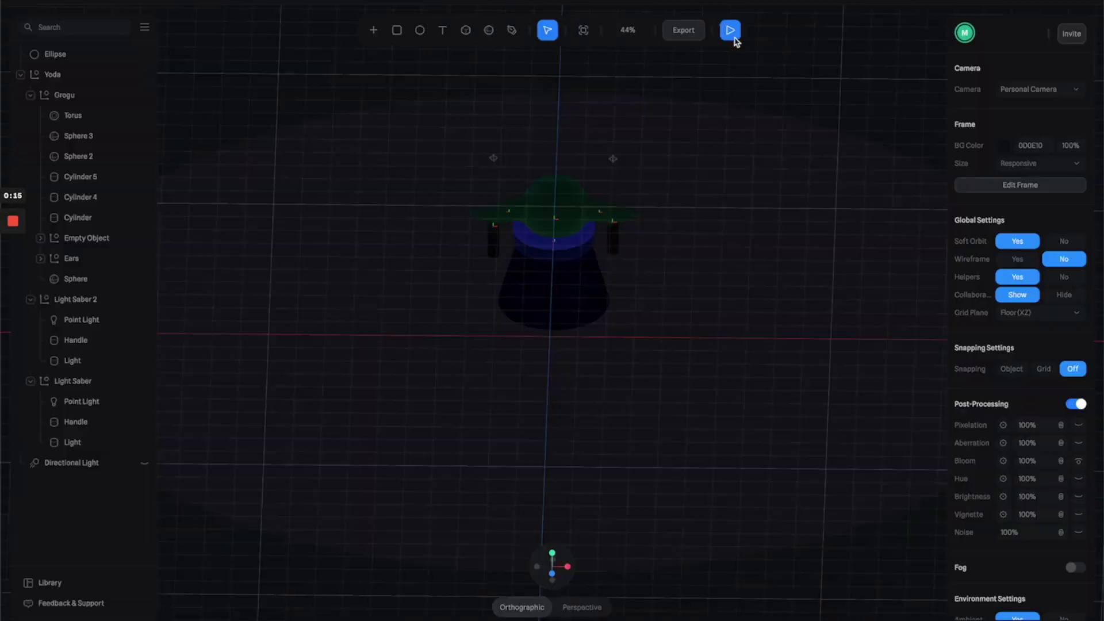
click(730, 32)
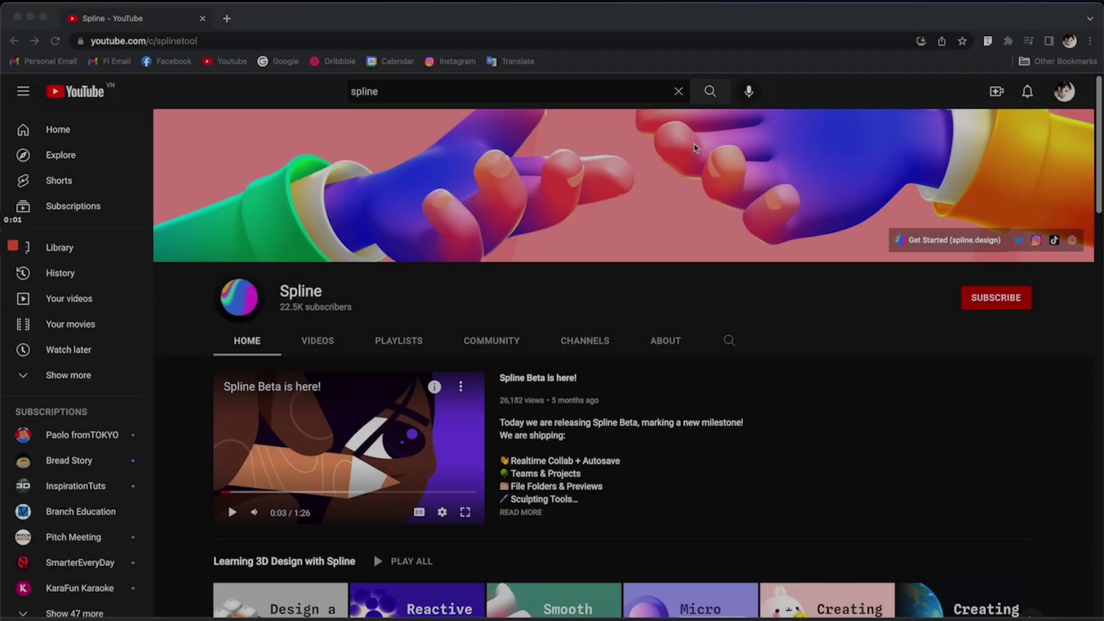
- Switch to the browser and look through the Spline YouTube channel's uploads, previewing the Game Controls and game experience videos
scroll(694, 146, down, 5)
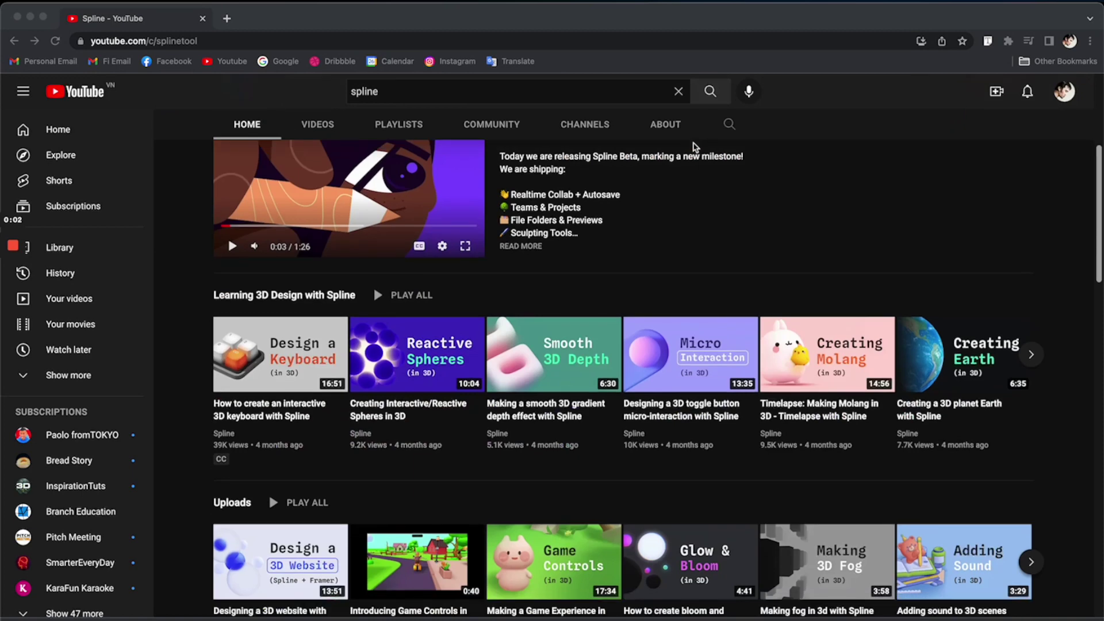
scroll(696, 161, up, 5)
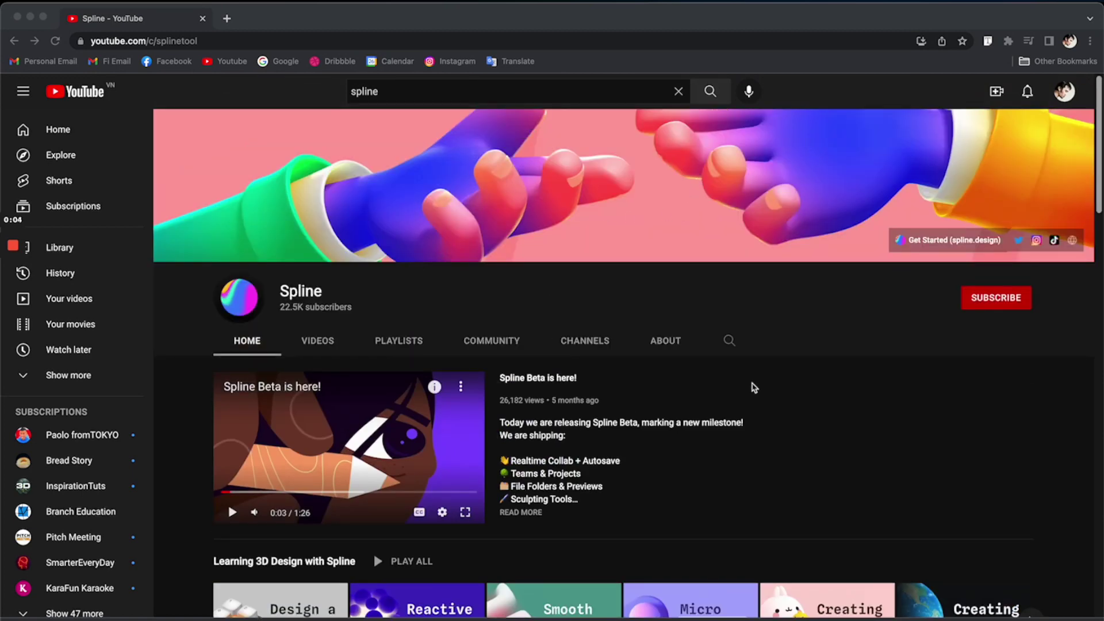
scroll(752, 387, down, 2)
scroll(752, 385, down, 6)
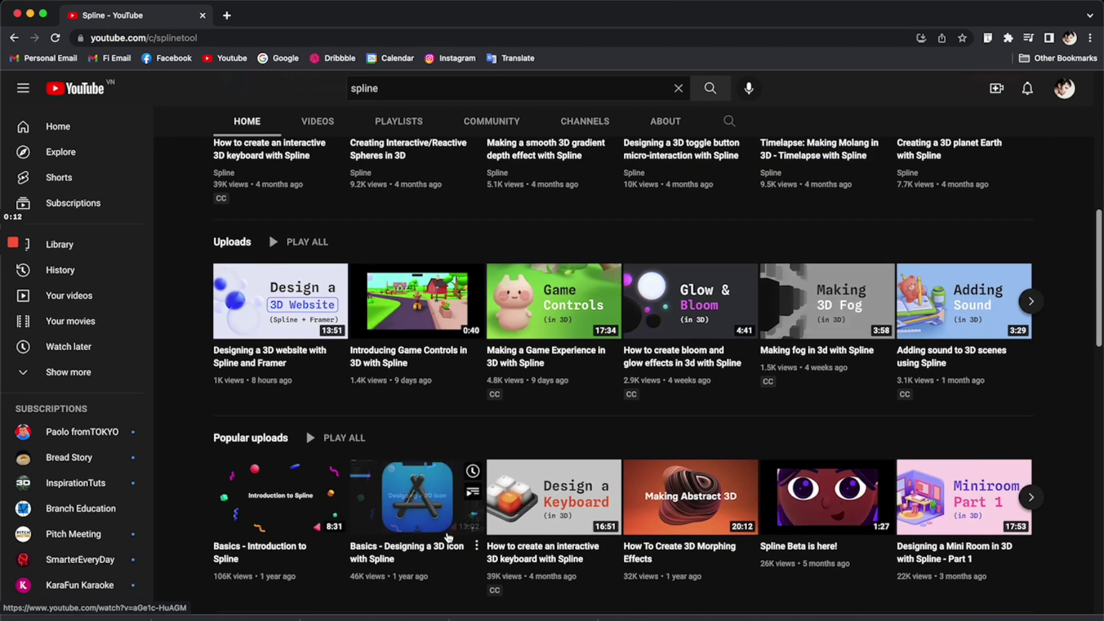
mouse_move(409, 330)
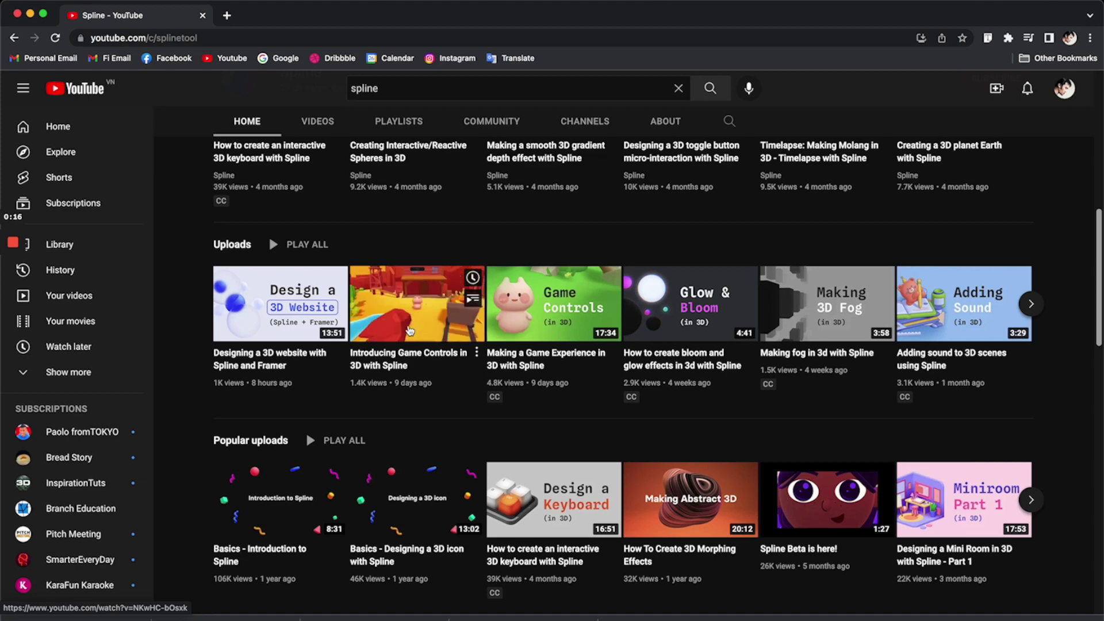
mouse_move(578, 320)
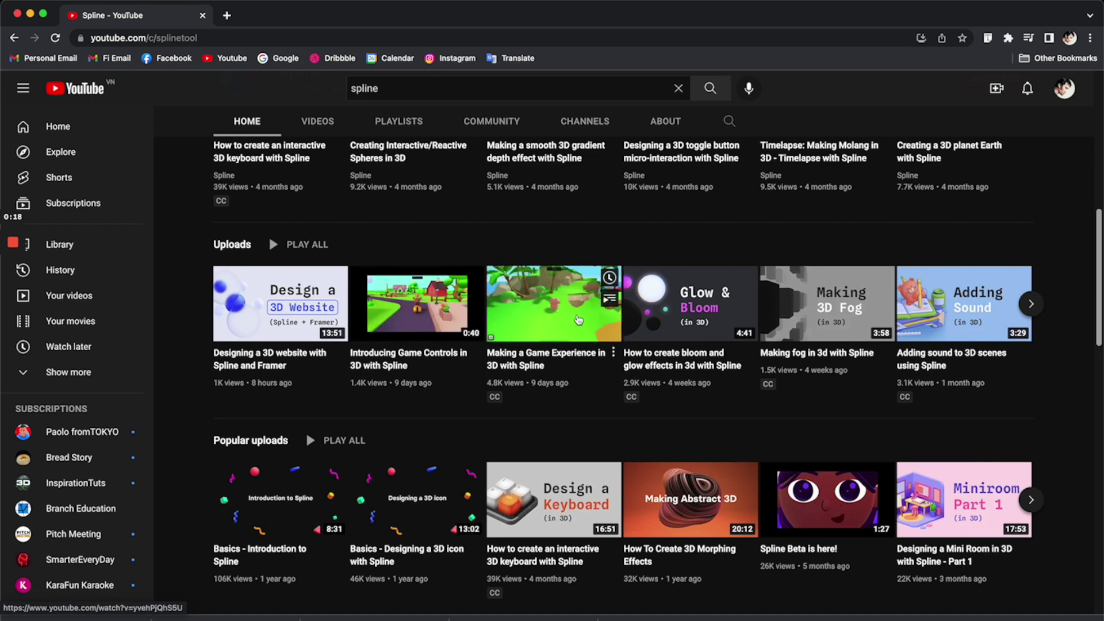